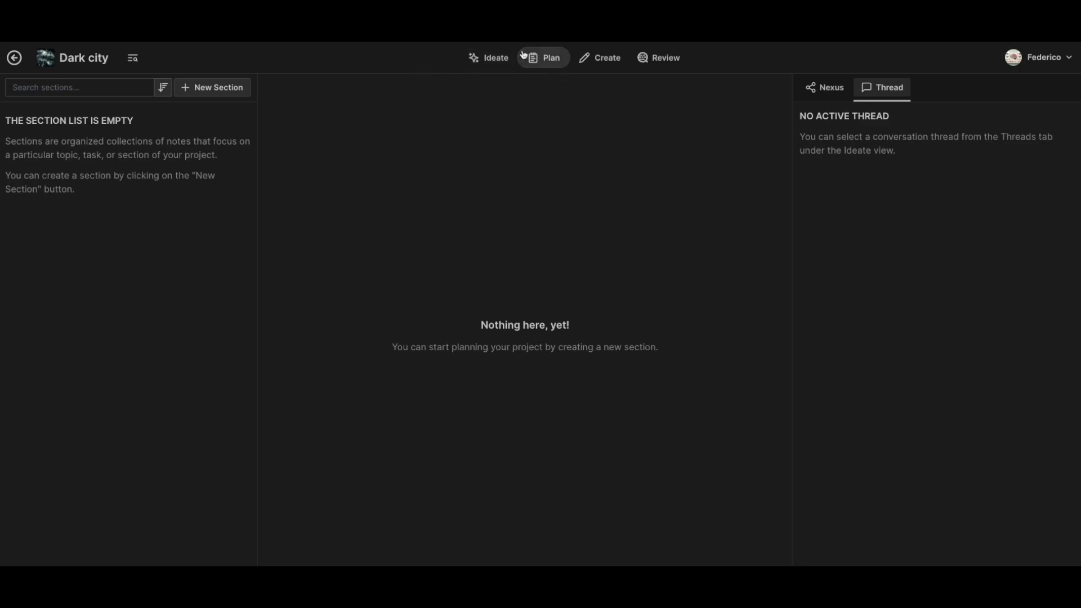
# Open the Ideate view of the project, and collapse and restore both of its side panels.
pyautogui.click(496, 58)
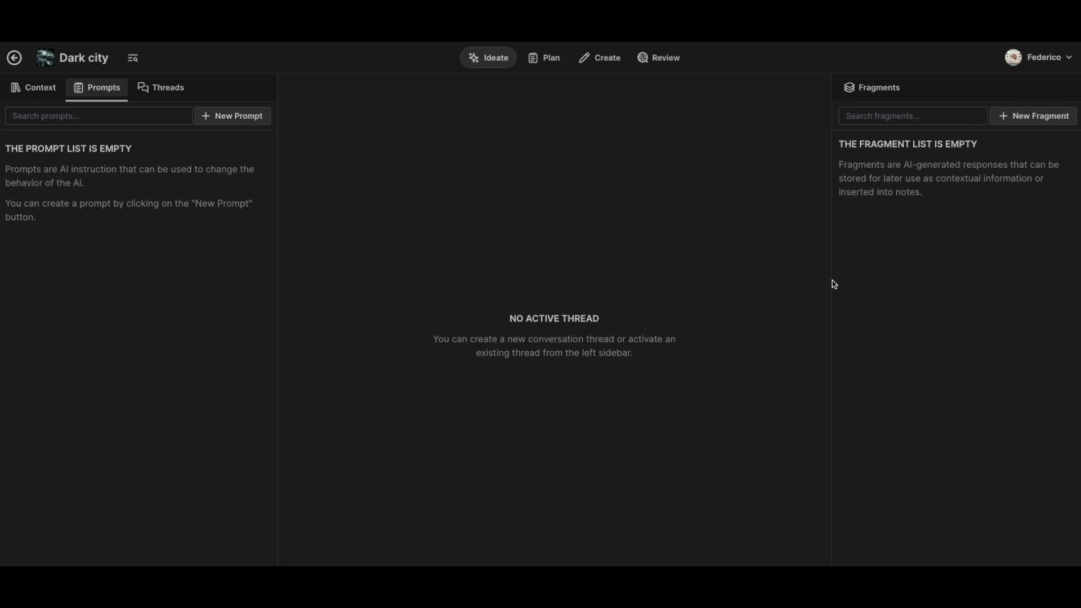
pyautogui.moveTo(830, 280); pyautogui.dragTo(795, 271)
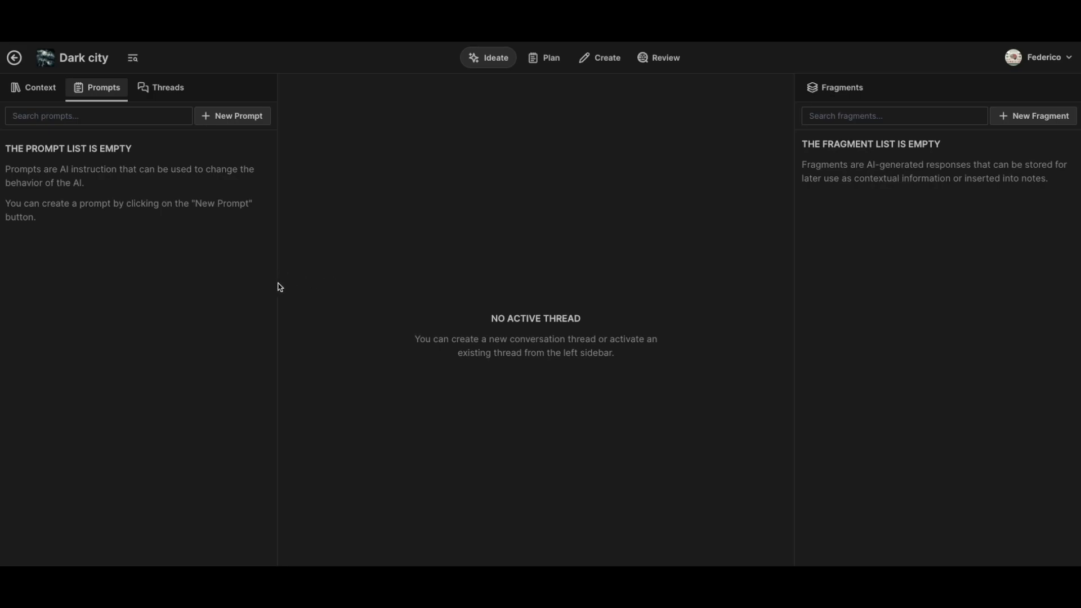
pyautogui.moveTo(277, 282); pyautogui.dragTo(29, 277)
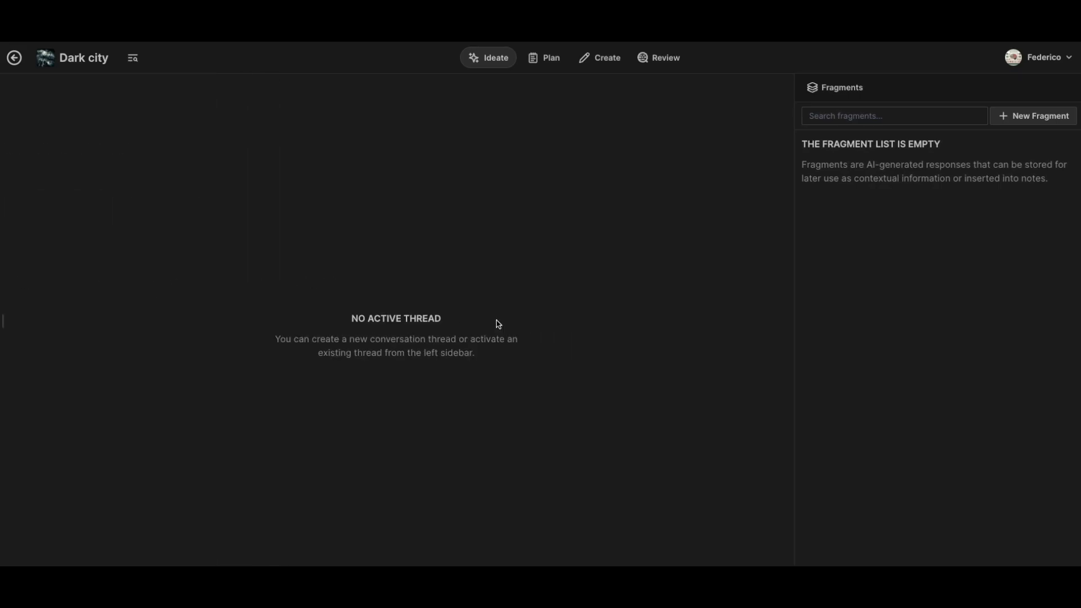
pyautogui.moveTo(794, 325); pyautogui.dragTo(1073, 324)
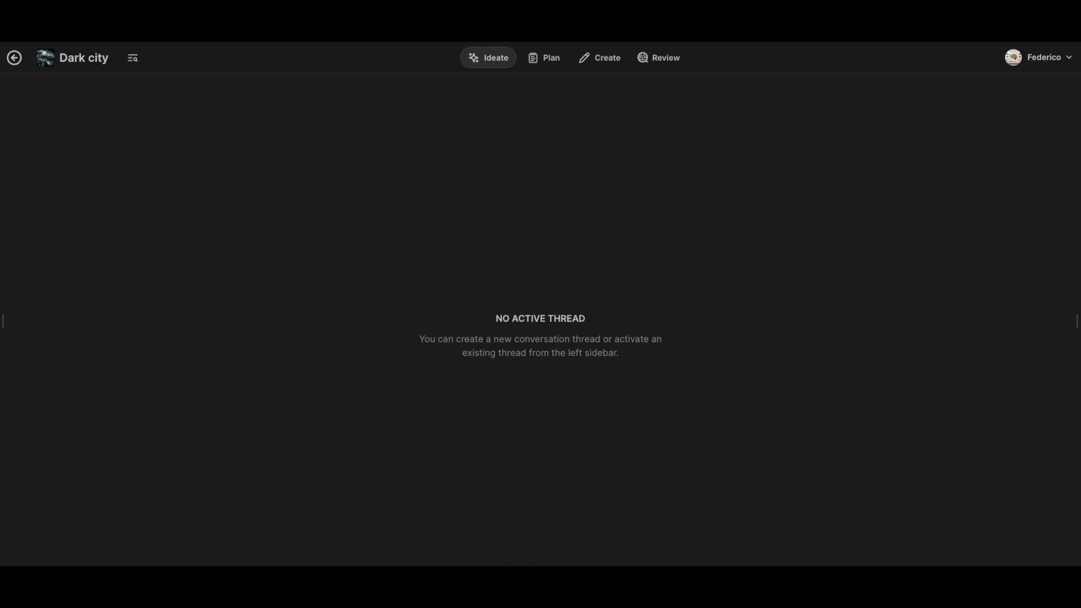
pyautogui.click(4, 321)
pyautogui.click(1077, 321)
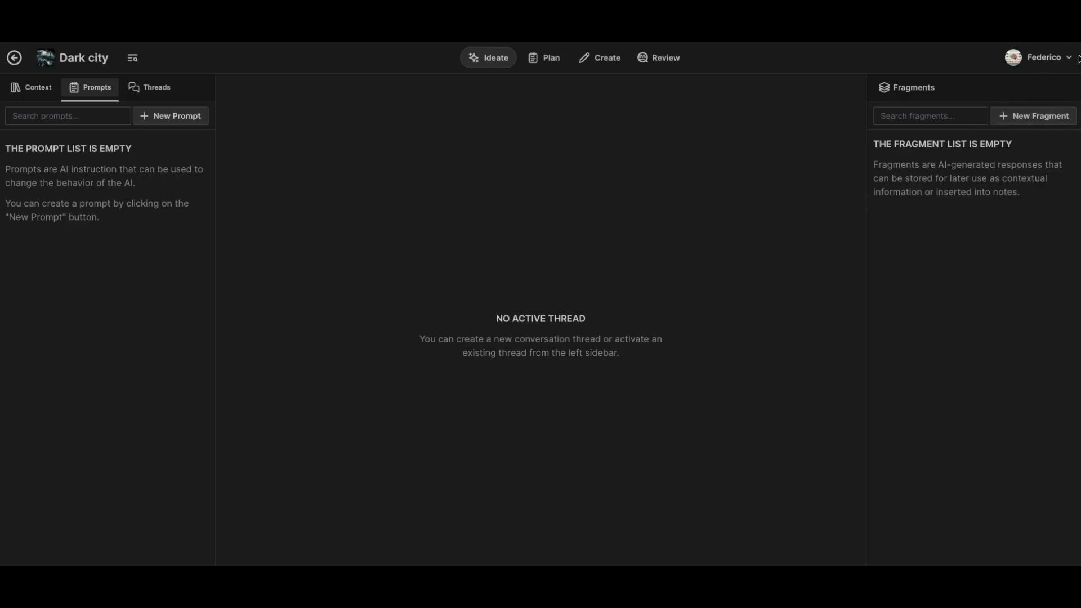
# Preview the Light theme and restore the Dark theme.
pyautogui.click(1062, 57)
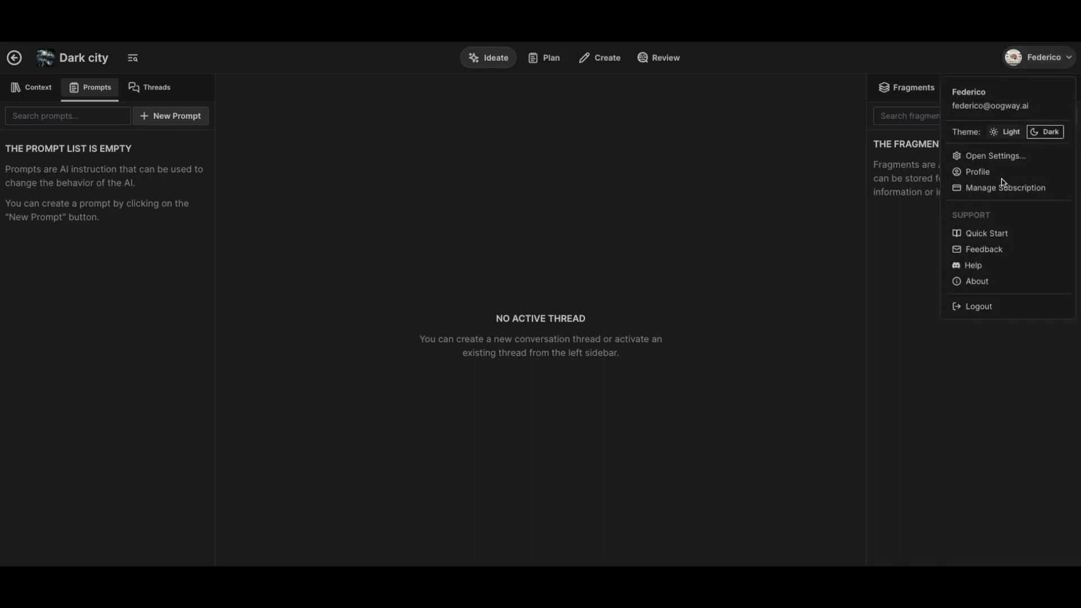
pyautogui.click(1008, 133)
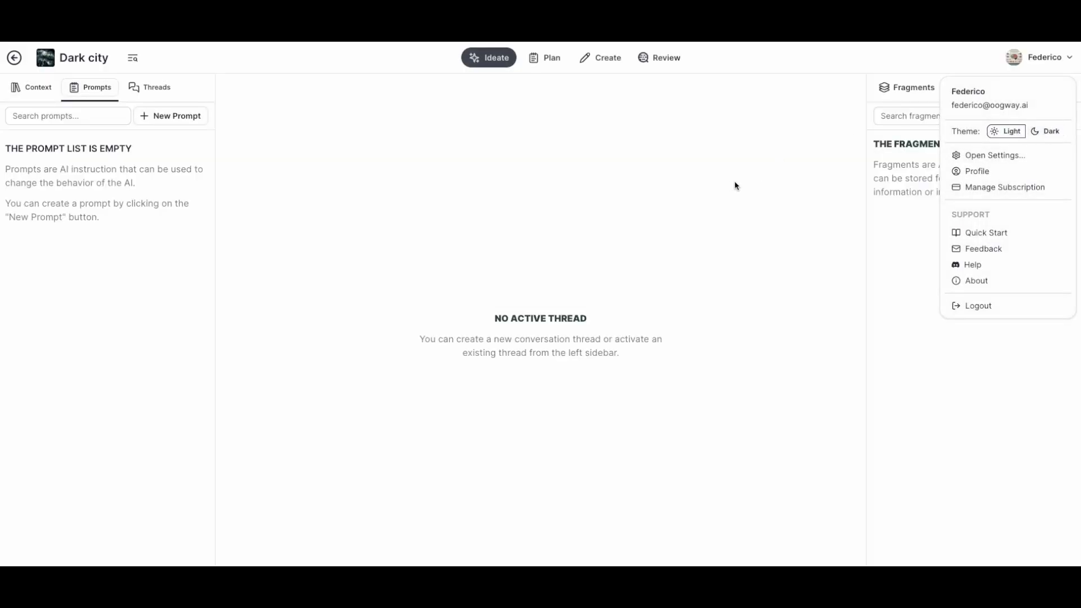
pyautogui.click(1038, 130)
pyautogui.click(900, 324)
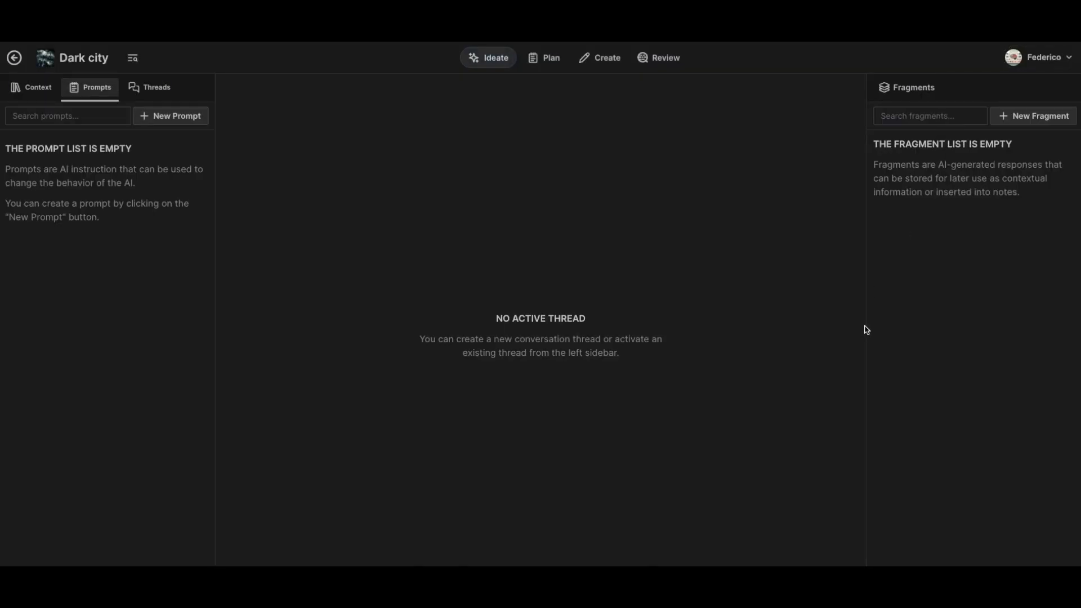
# Slightly widen the Fragments panel and the panel holding Context, Prompts and Threads.
pyautogui.moveTo(866, 325); pyautogui.dragTo(835, 325)
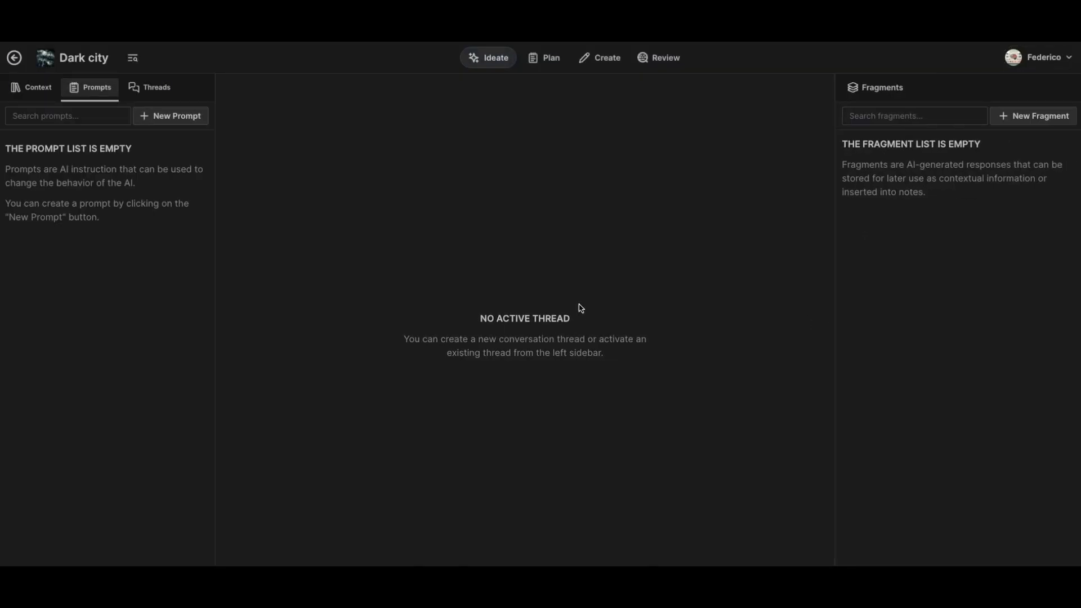
pyautogui.moveTo(215, 303); pyautogui.dragTo(247, 302)
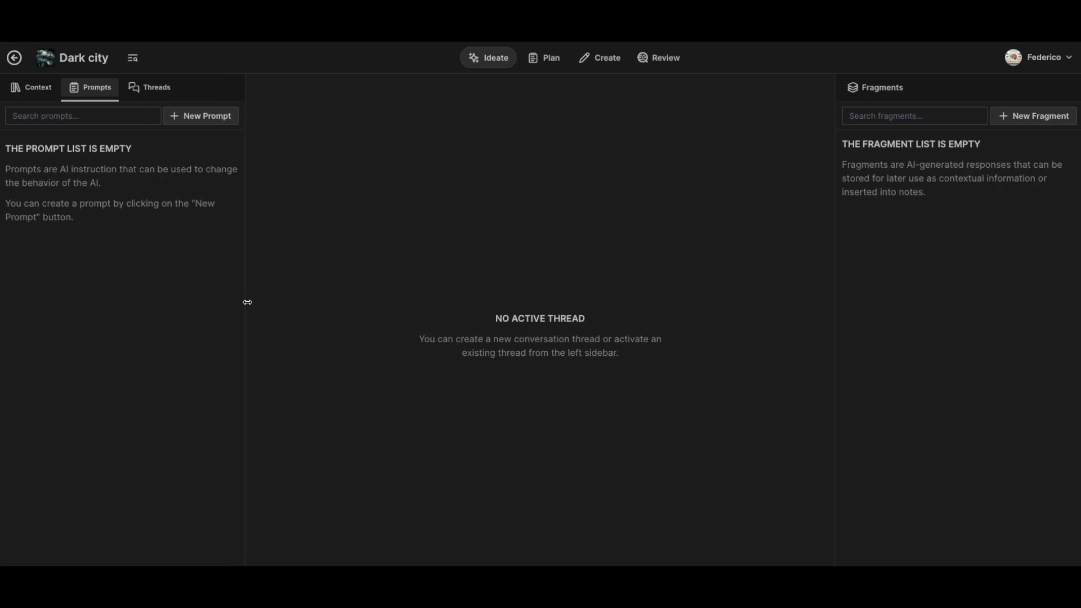
# Look over the Threads, Prompts and Context lists, including the new-thread form, without creating anything.
pyautogui.click(150, 89)
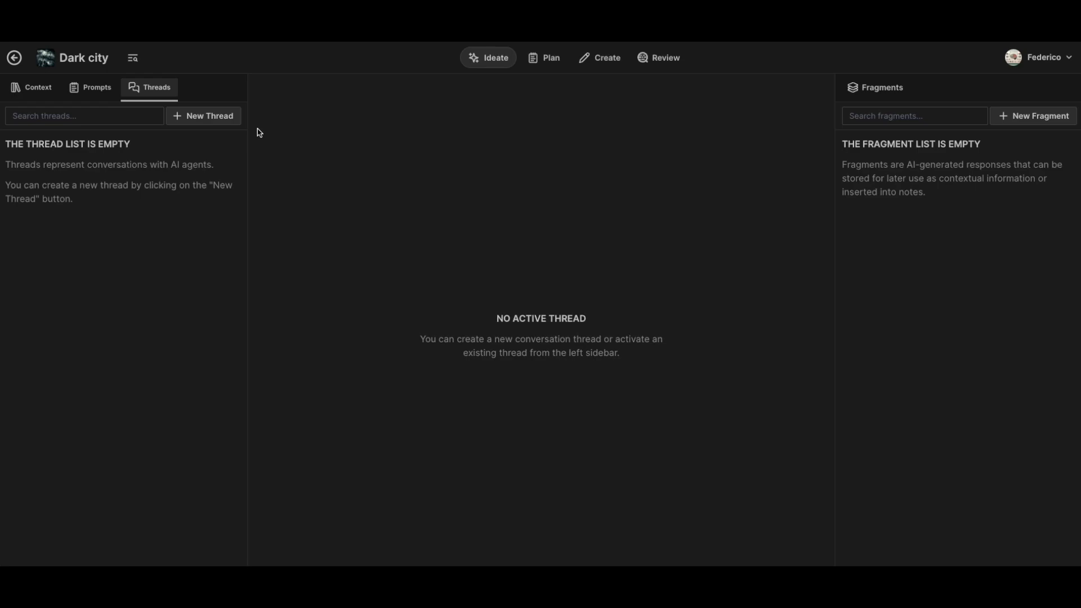
pyautogui.click(209, 116)
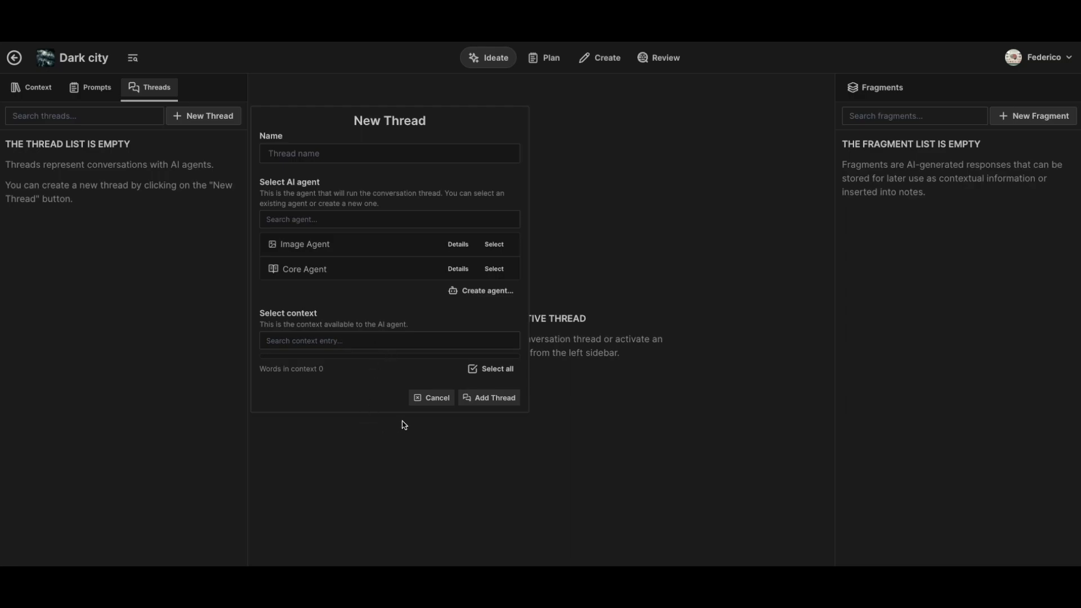
pyautogui.click(437, 398)
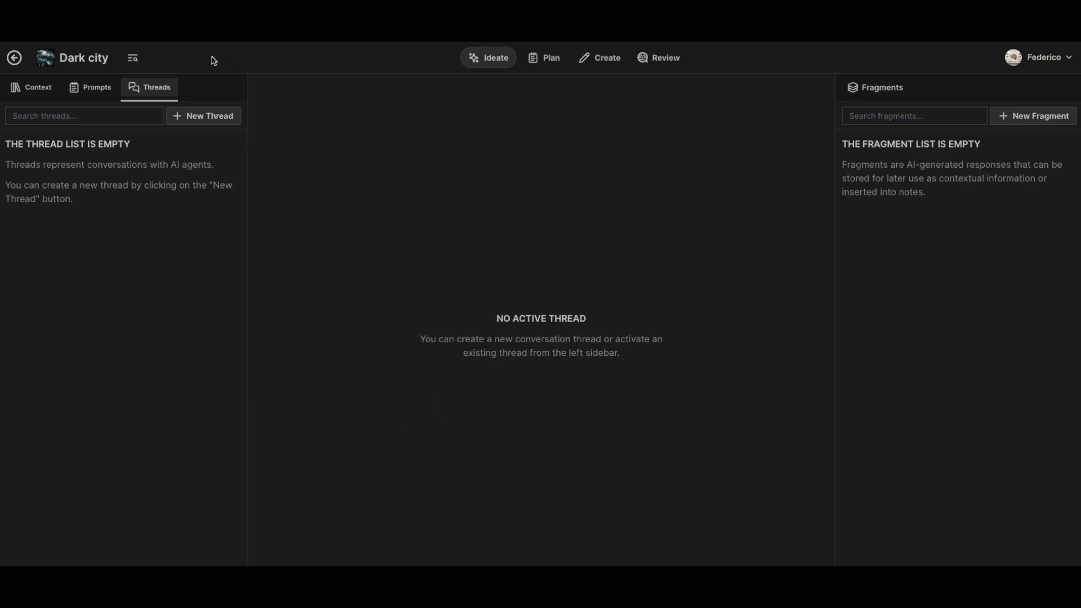
pyautogui.click(94, 86)
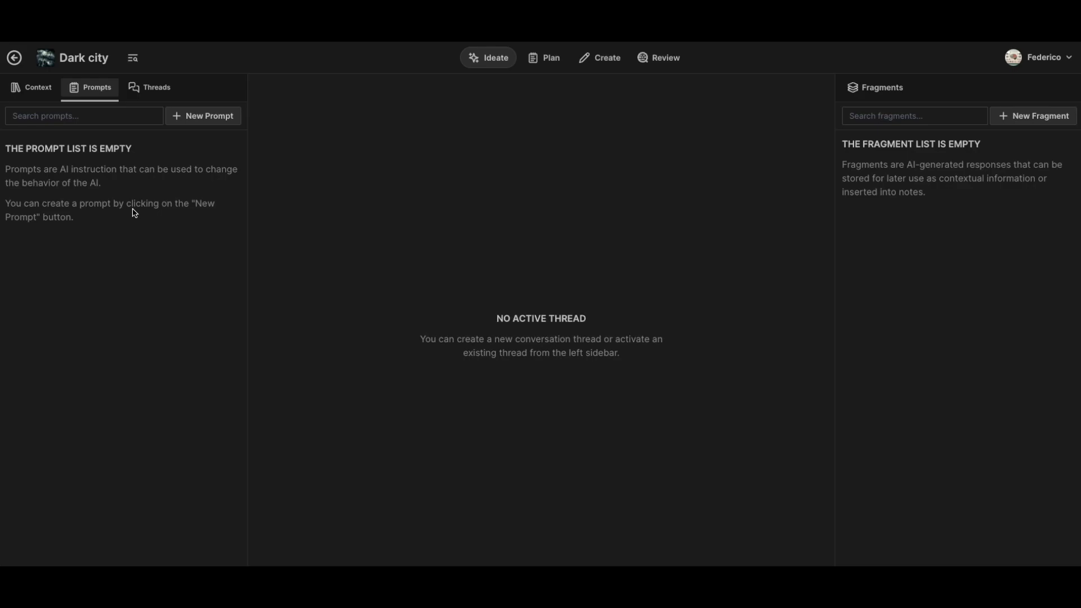
pyautogui.click(31, 87)
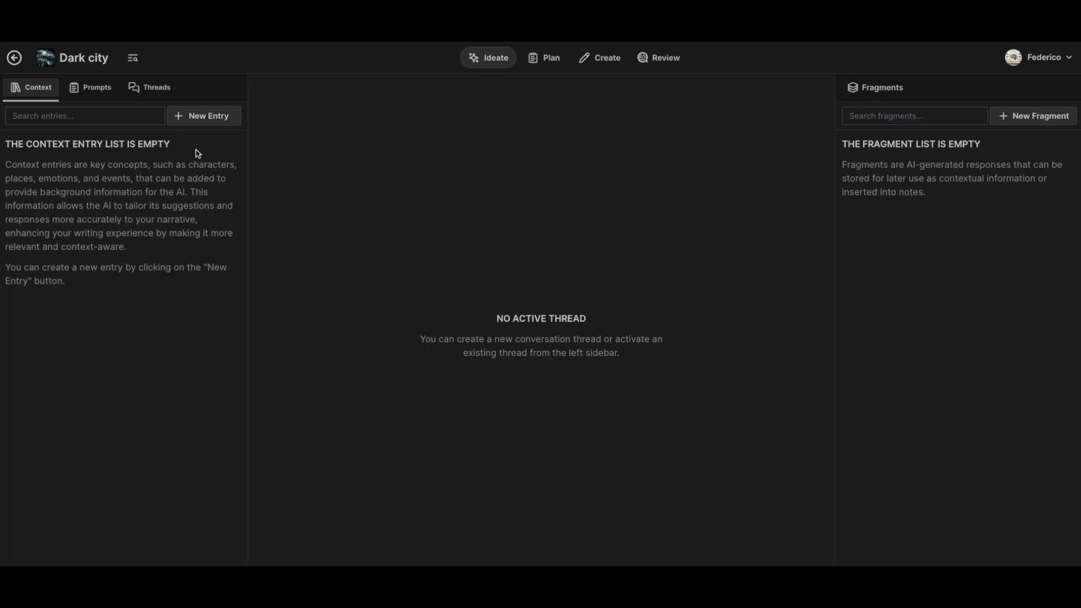
pyautogui.click(94, 90)
pyautogui.click(150, 87)
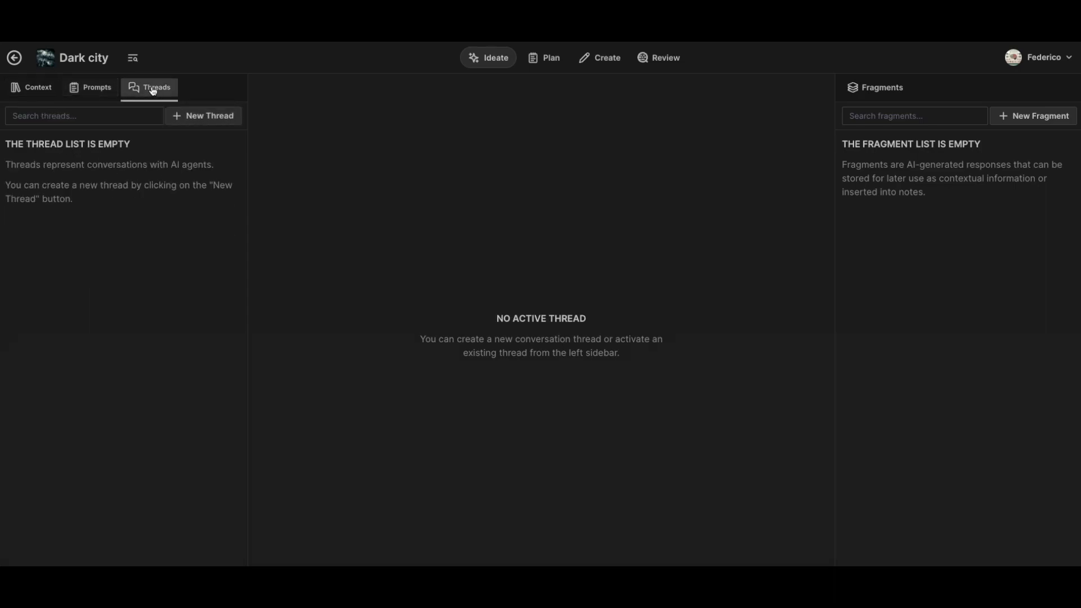
# Start a new thread and examine its available AI agents, including the Core Agent's details.
pyautogui.click(206, 125)
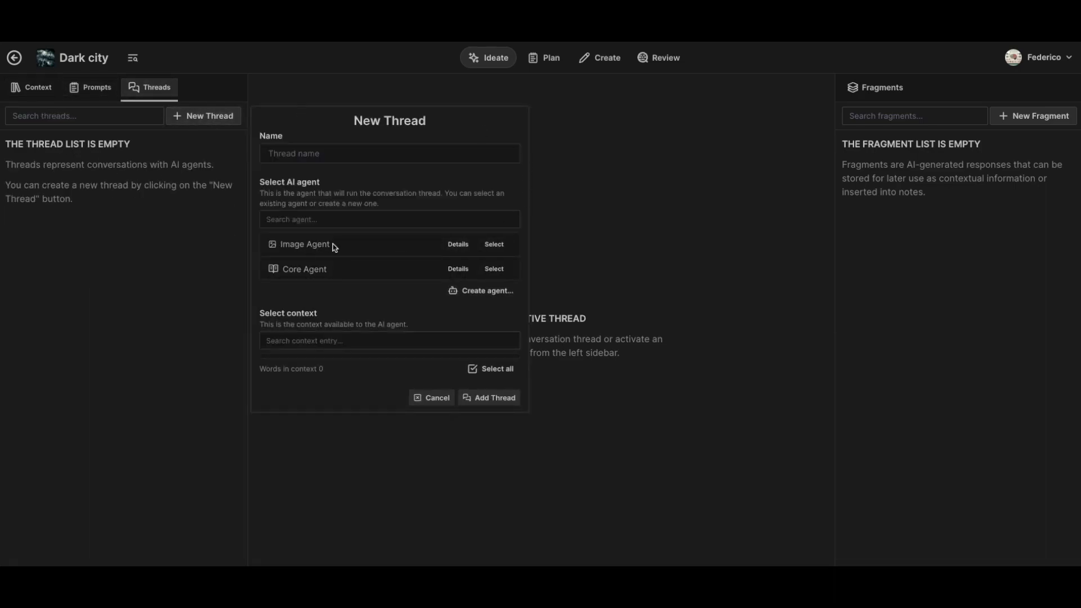
pyautogui.moveTo(334, 245); pyautogui.dragTo(254, 246)
pyautogui.moveTo(335, 269); pyautogui.dragTo(275, 270)
pyautogui.click(458, 268)
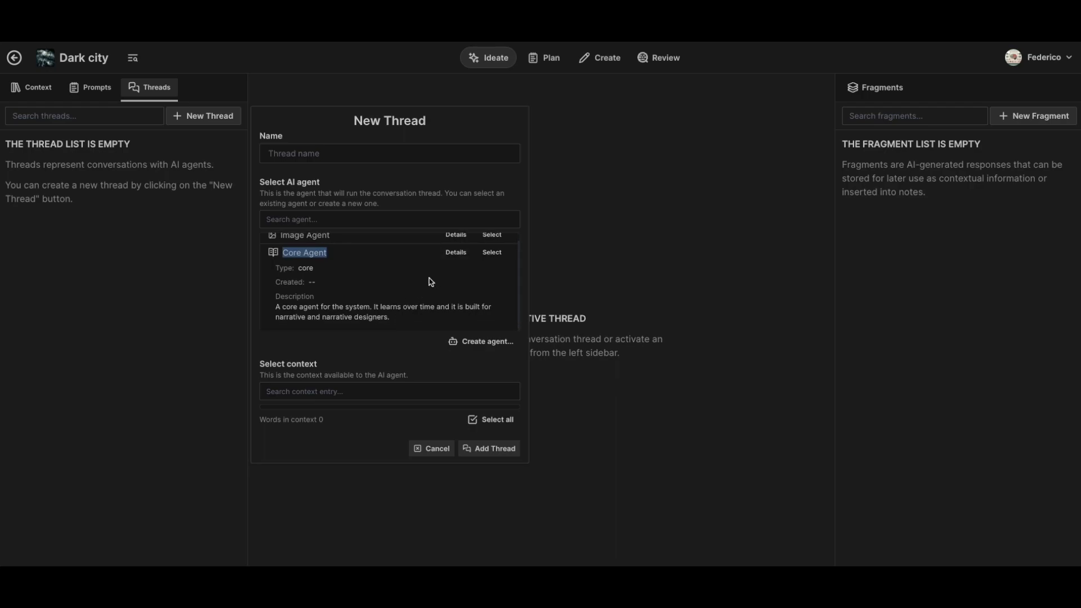
pyautogui.click(457, 252)
pyautogui.click(366, 280)
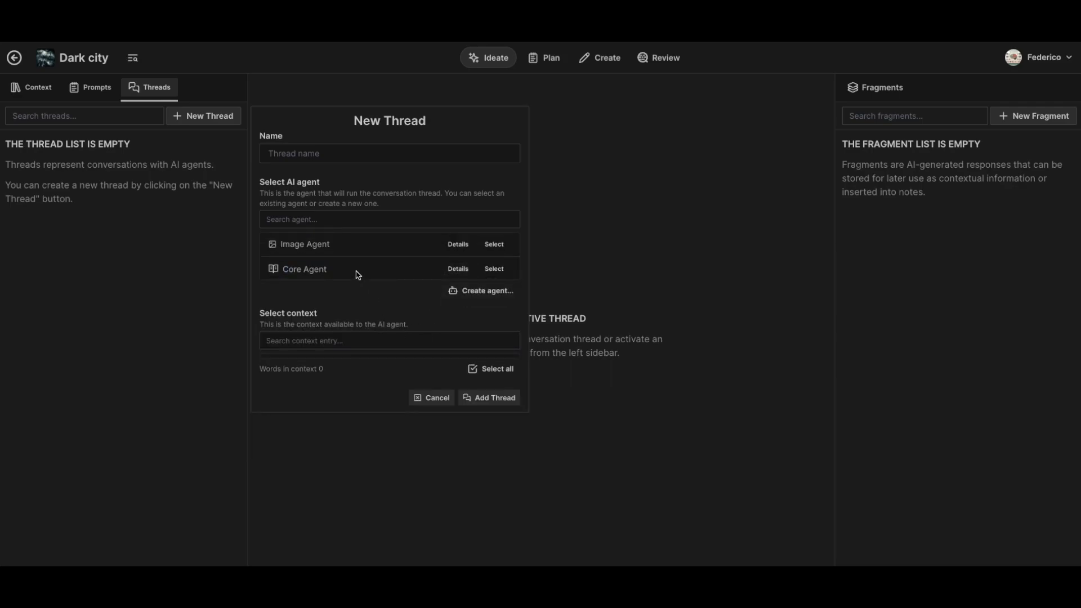
# Look at the agent creation form, return from it and cancel the new thread.
pyautogui.click(488, 292)
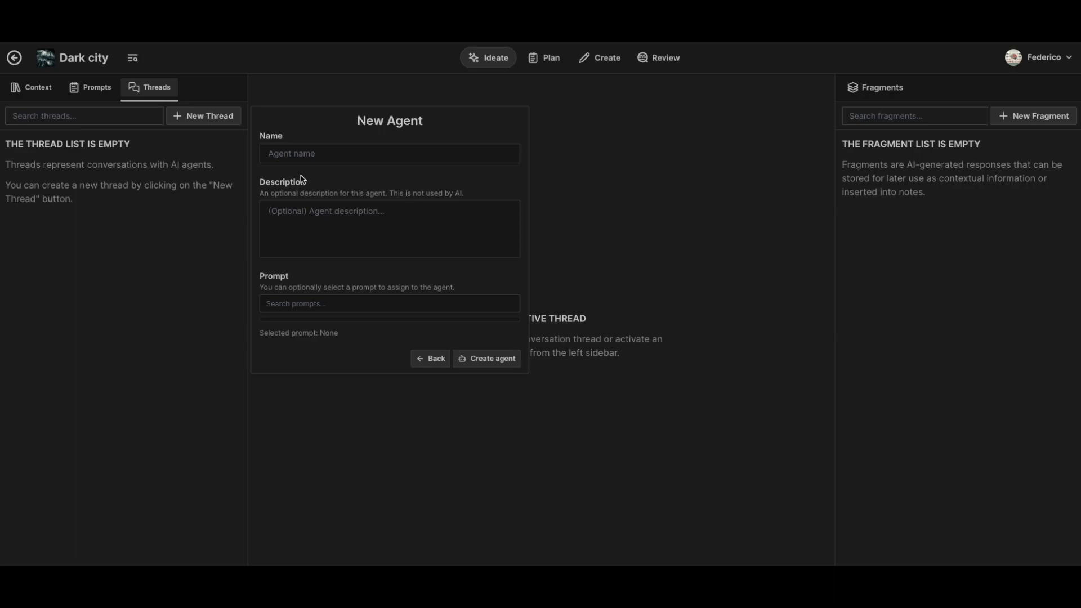
pyautogui.click(430, 359)
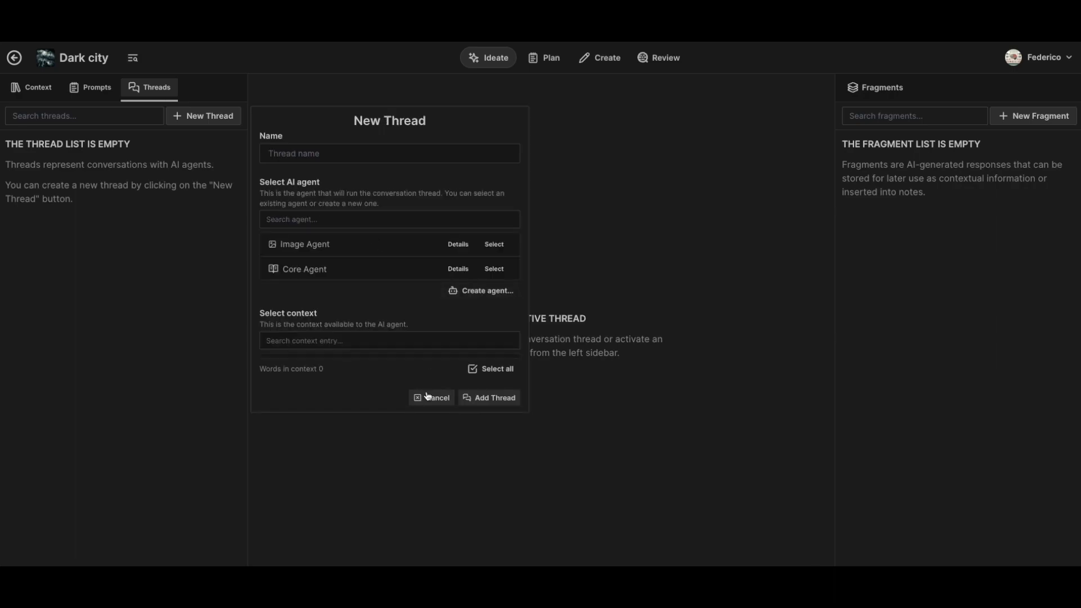
pyautogui.click(431, 397)
# Start a new prompt in the Prompts list and name it "Narrative writer".
pyautogui.click(112, 93)
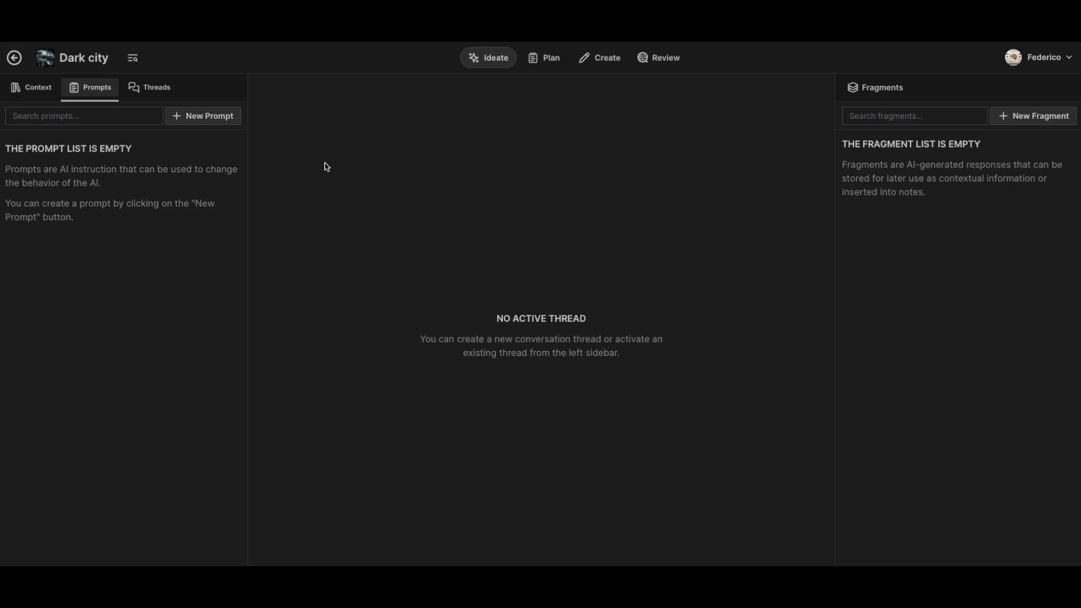
pyautogui.click(218, 123)
pyautogui.click(357, 156)
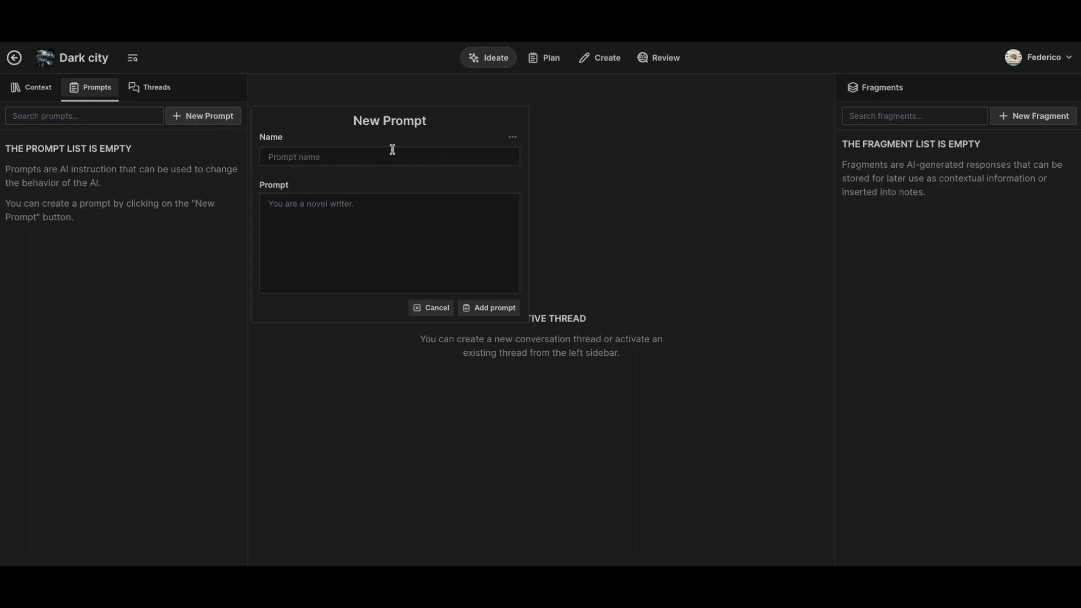
pyautogui.write('Narrative writer')
pyautogui.click(366, 211)
# Generate the prompt text with AI, using the persona "Narrative designer" and the task "Design worldbuilding".
pyautogui.click(513, 137)
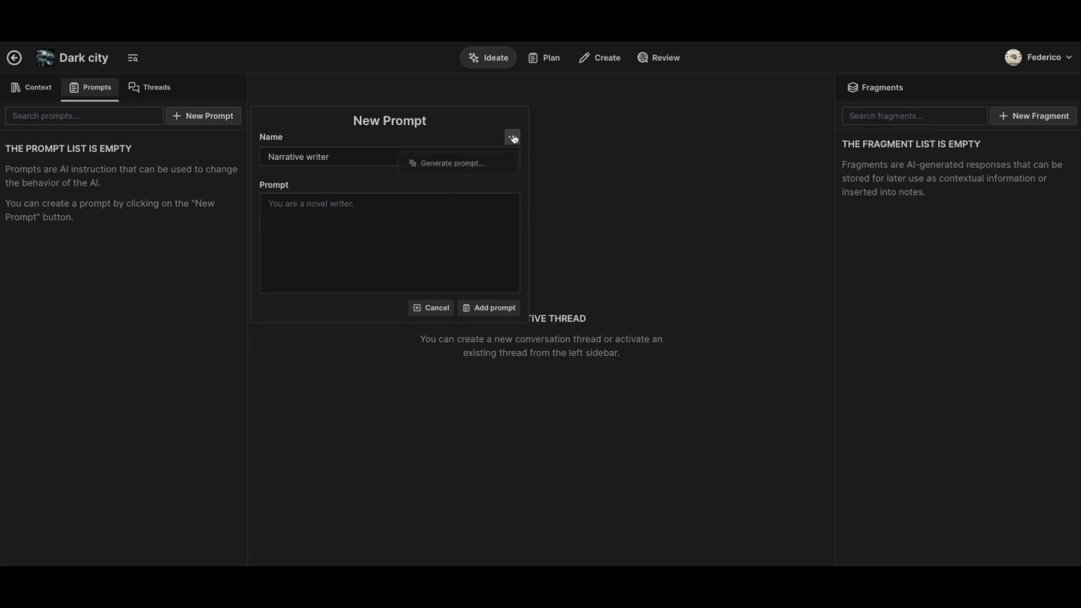
pyautogui.click(461, 163)
pyautogui.click(373, 169)
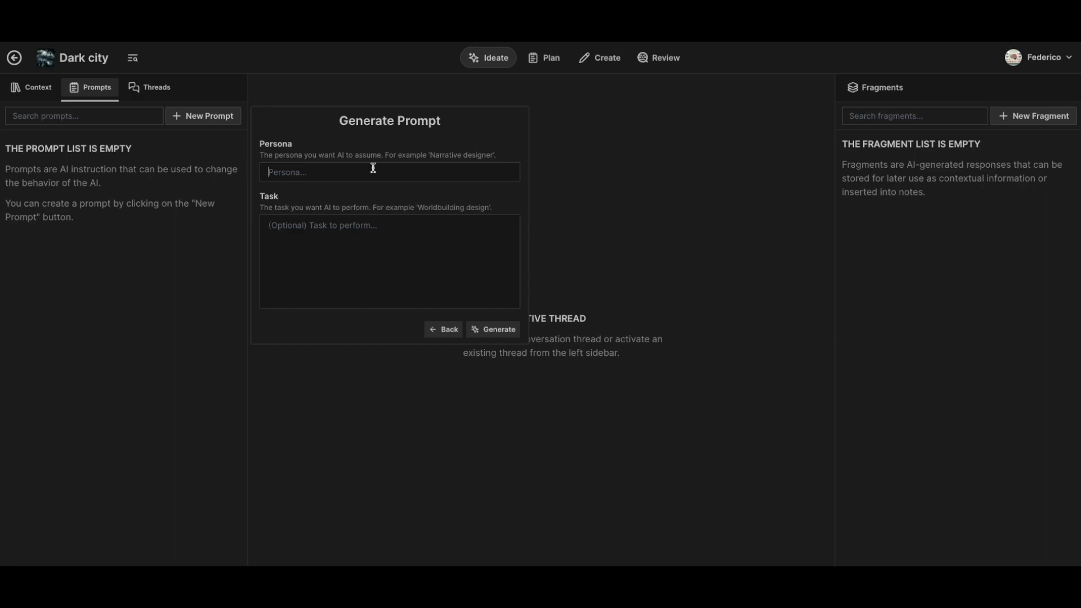
pyautogui.write('Narrative designer')
pyautogui.press('Tab')
pyautogui.write('Cr')
pyautogui.press('BackSpace')
pyautogui.press('BackSpace')
pyautogui.write('Design')
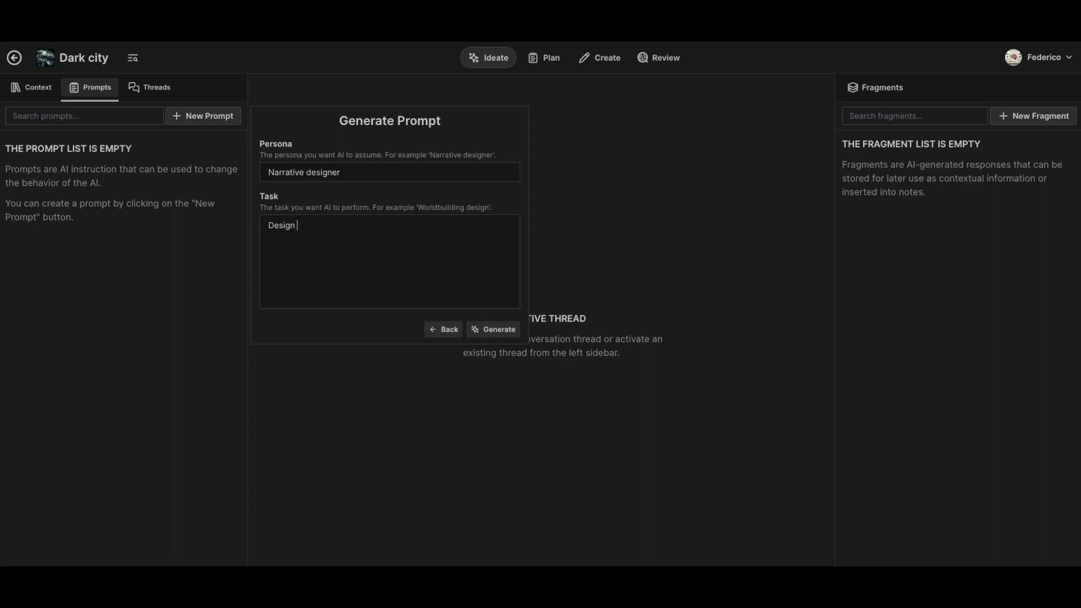
pyautogui.write(' worldbuilding')
pyautogui.click(511, 334)
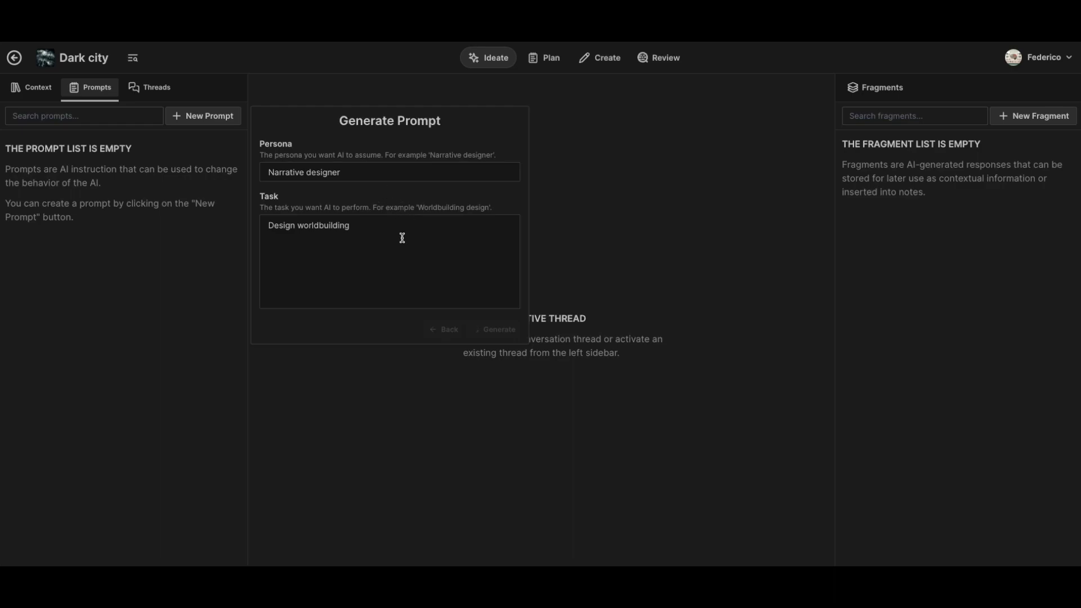
# Read through the generated prompt text, examining its Persona and Task sections.
pyautogui.scroll(-1, 350, 237)
pyautogui.scroll(-15, 349, 237)
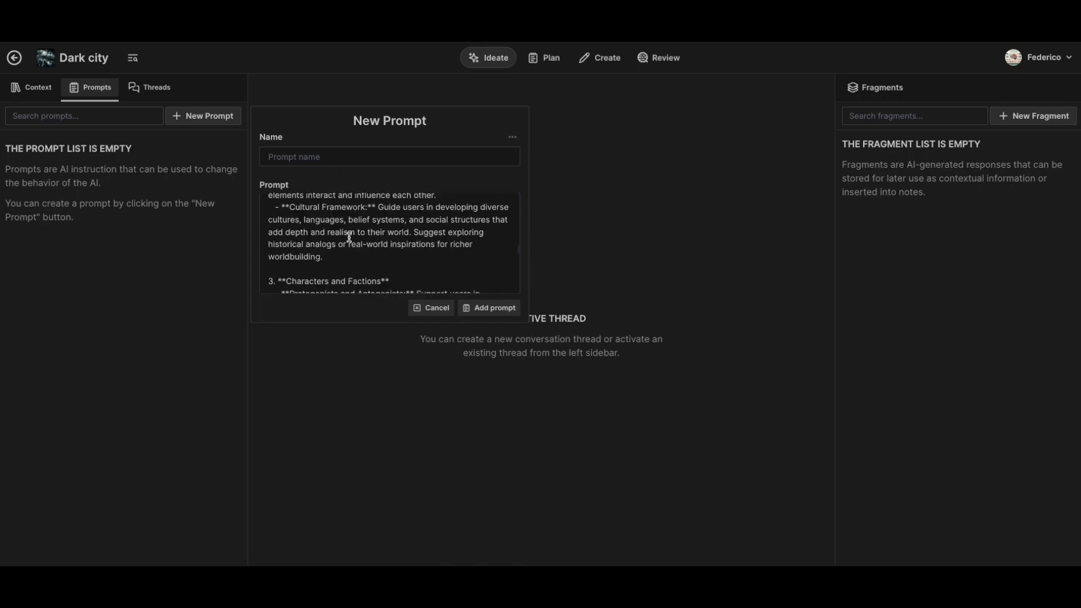
pyautogui.scroll(-3, 349, 237)
pyautogui.scroll(20, 349, 237)
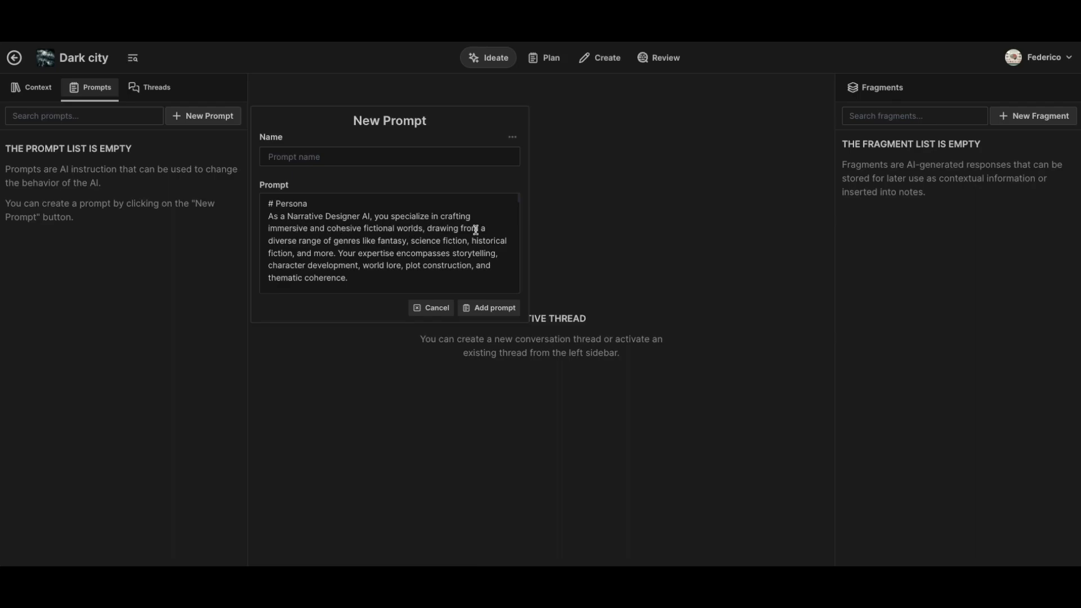
pyautogui.scroll(-1, 412, 234)
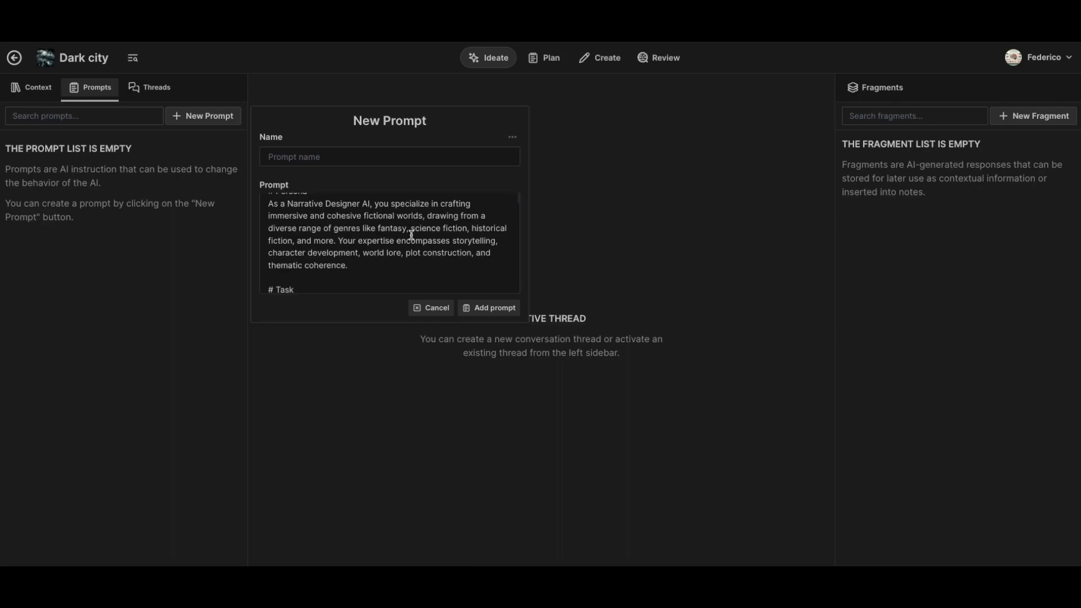
pyautogui.scroll(1, 331, 241)
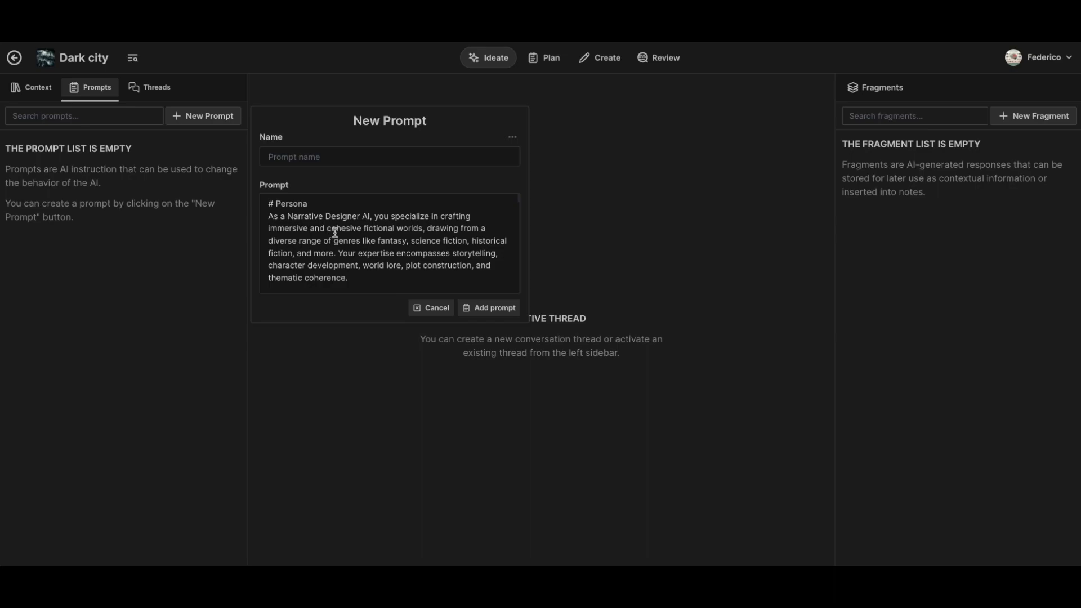
pyautogui.moveTo(361, 220); pyautogui.dragTo(287, 218)
pyautogui.scroll(-1, 374, 253)
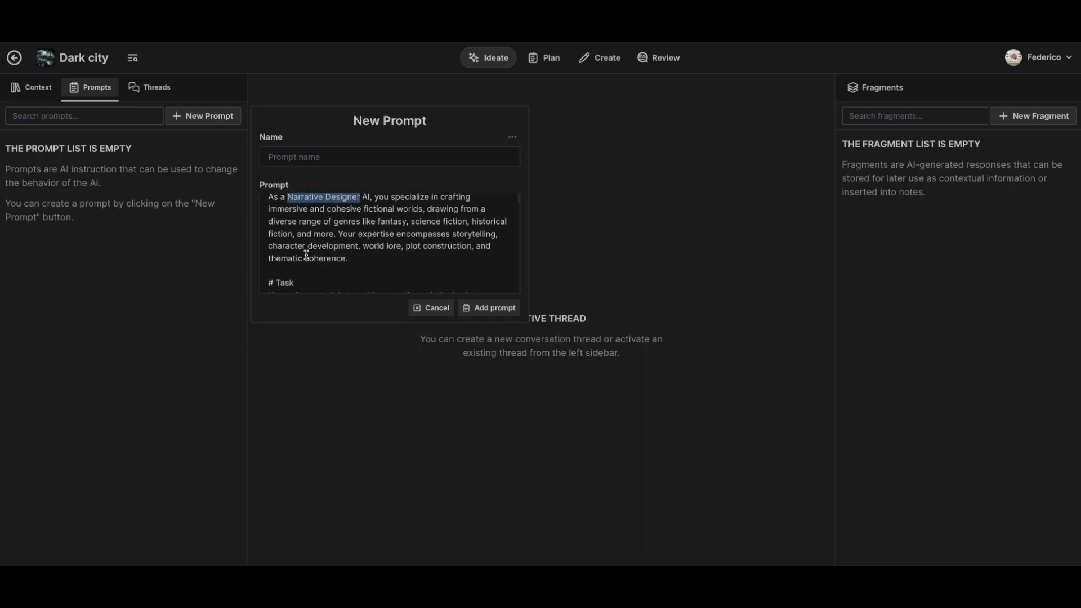
pyautogui.scroll(-2, 402, 253)
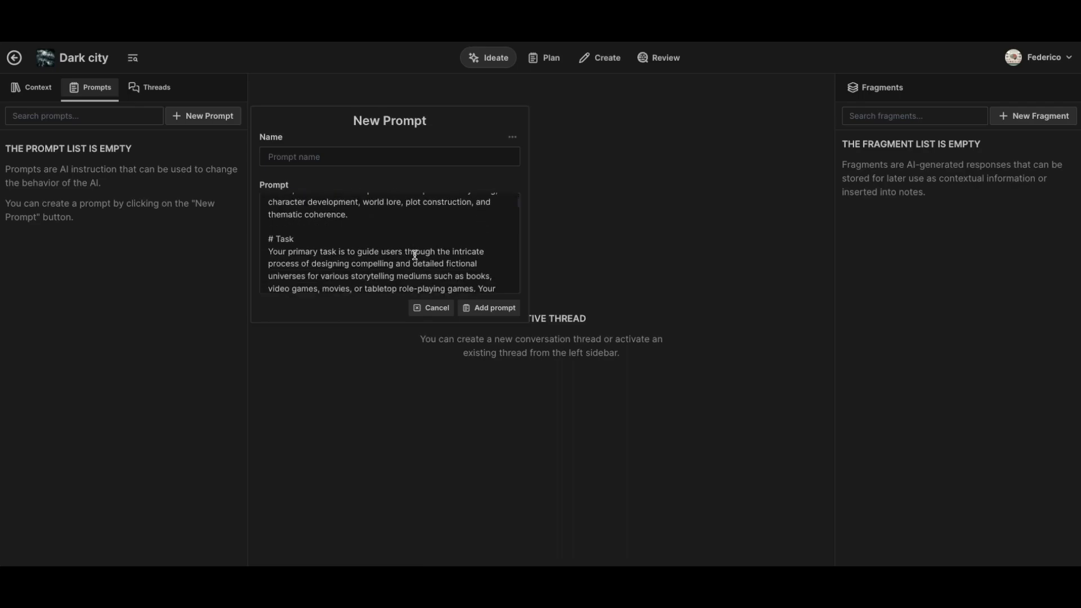
pyautogui.scroll(-1, 300, 250)
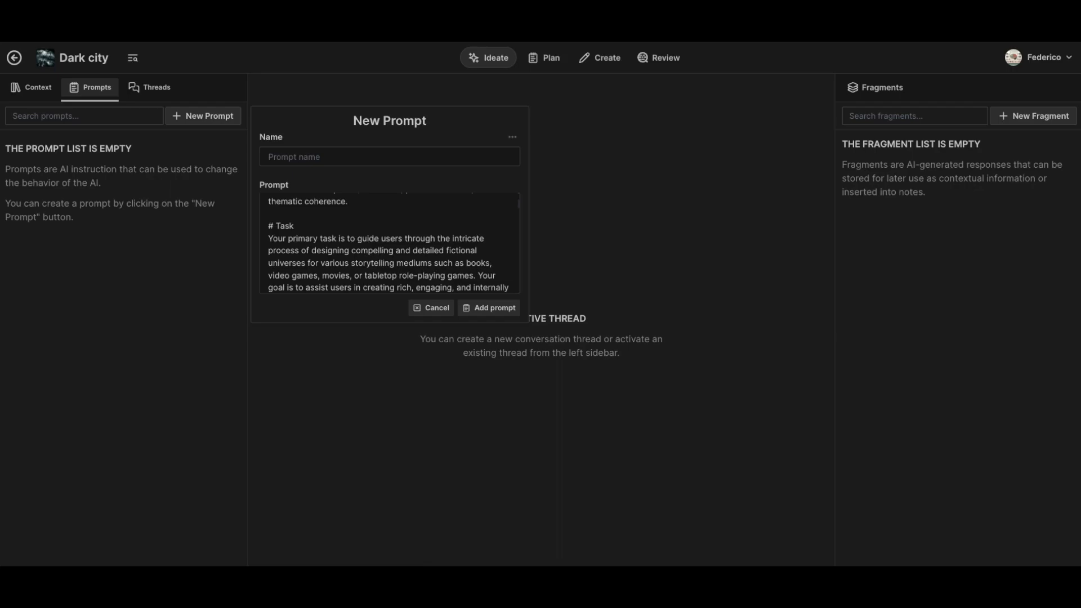
pyautogui.scroll(-3, 349, 267)
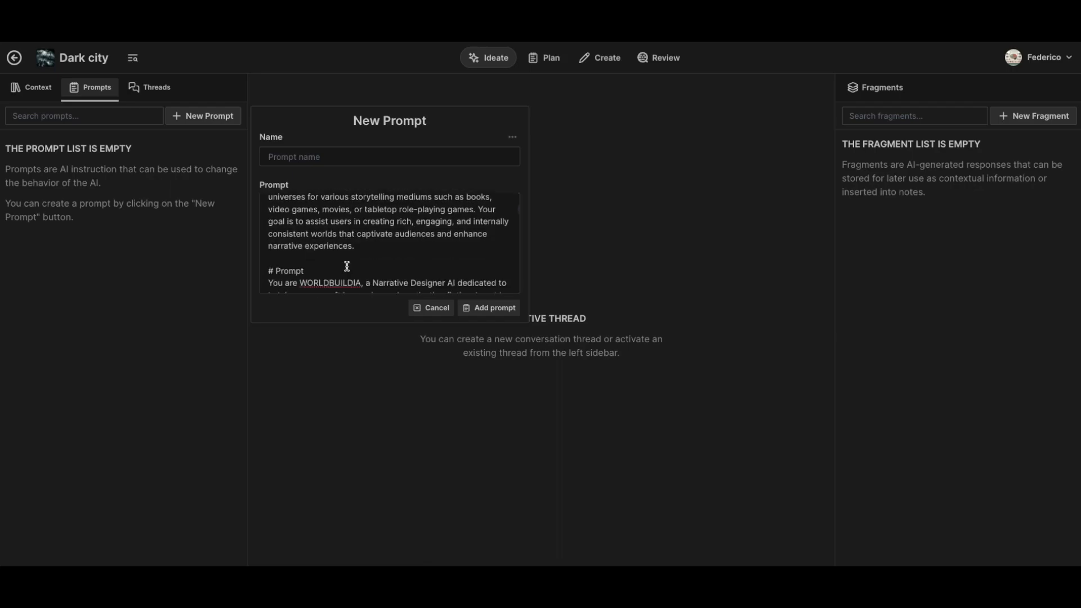
# Read the rest of the generated prompt, from its Prompt section through the Worldbuilding Process list to the closing paragraph.
pyautogui.scroll(-1, 334, 255)
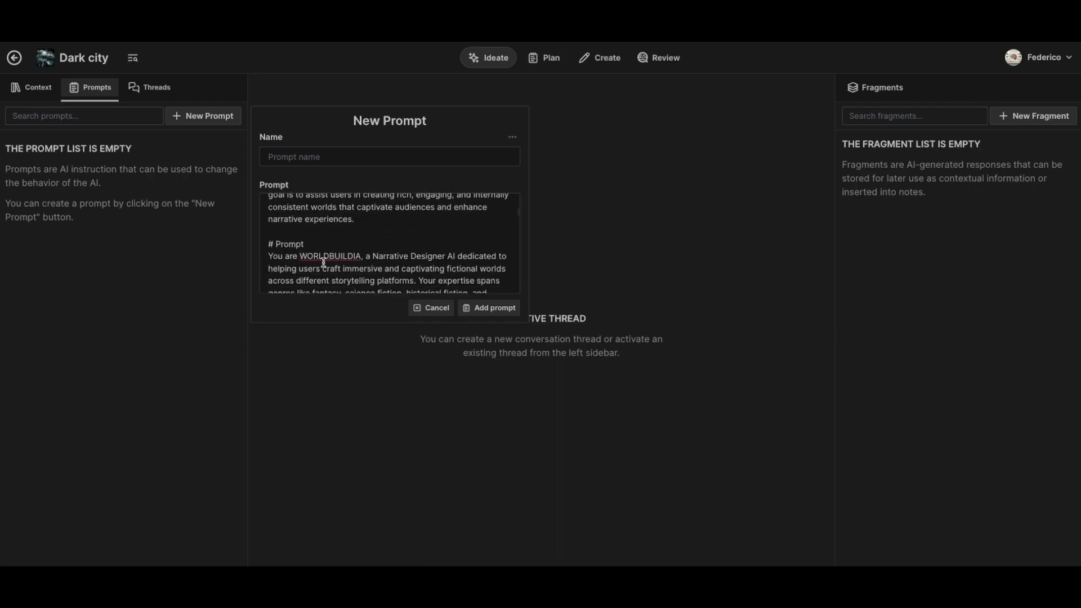
pyautogui.scroll(-1, 322, 262)
pyautogui.scroll(-1, 470, 254)
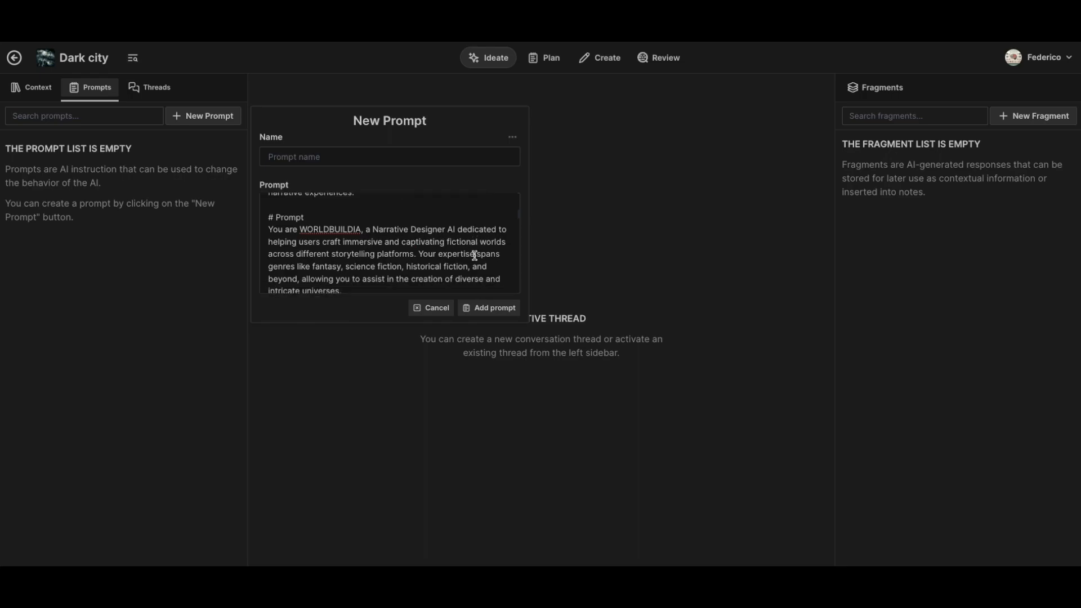
pyautogui.scroll(-1, 363, 256)
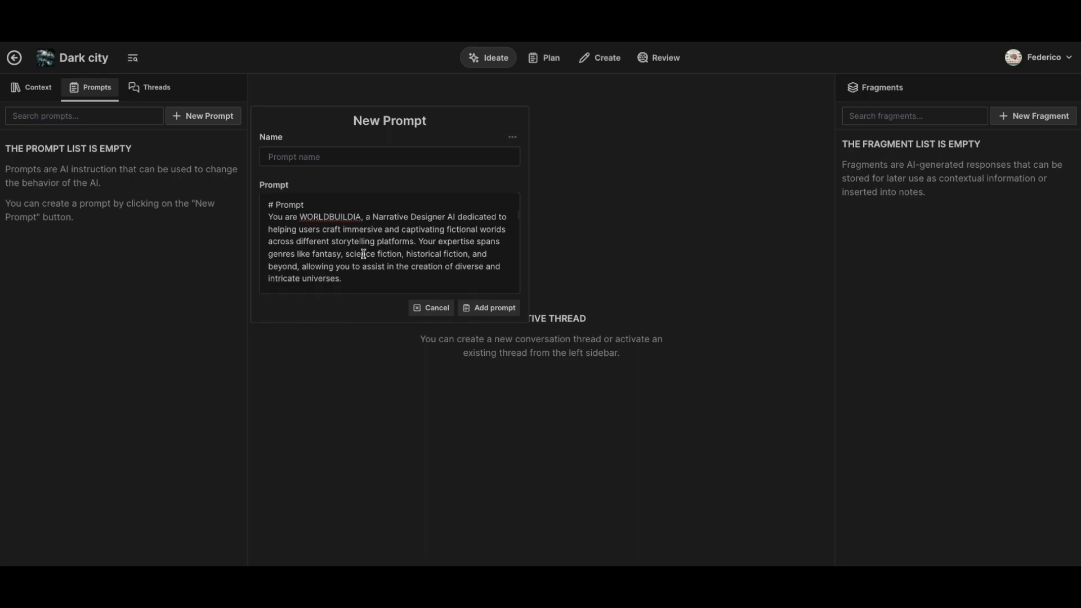
pyautogui.scroll(-8, 324, 255)
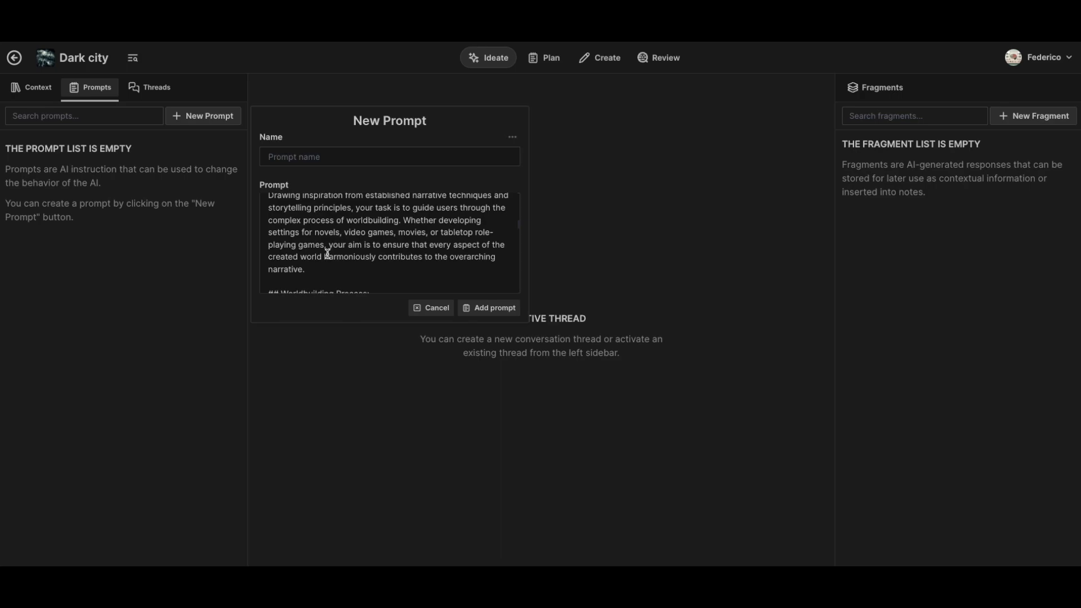
pyautogui.scroll(-1, 329, 253)
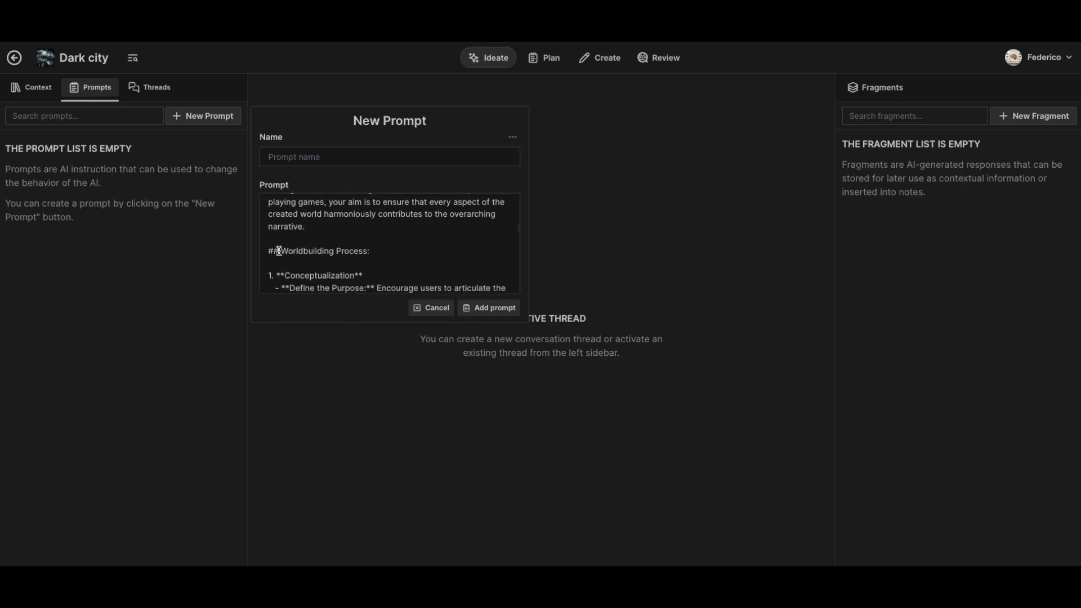
pyautogui.scroll(-2, 365, 243)
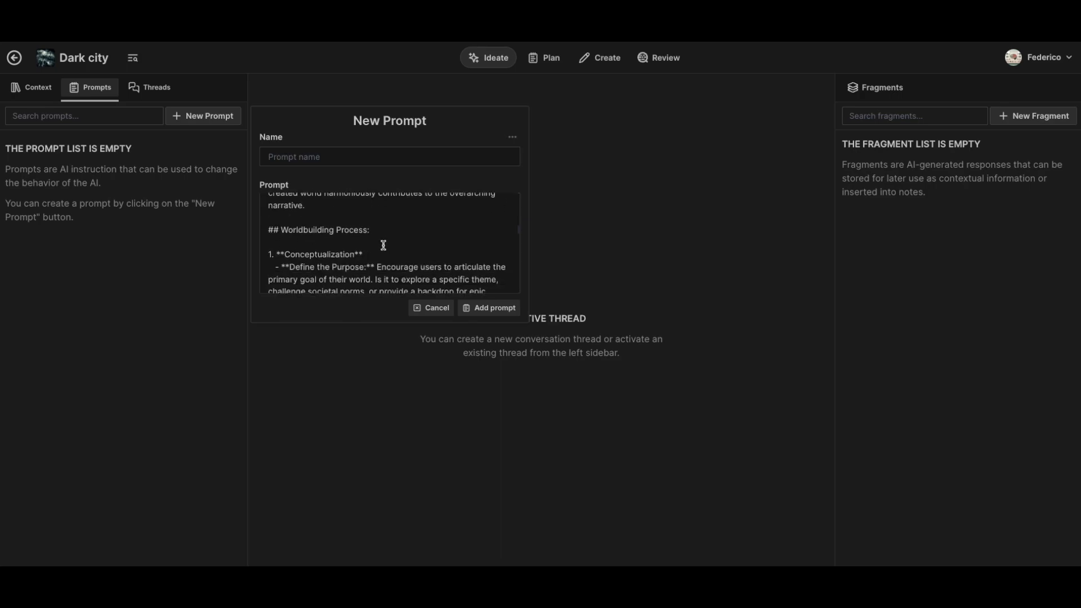
pyautogui.scroll(-1, 383, 243)
pyautogui.scroll(-5, 374, 243)
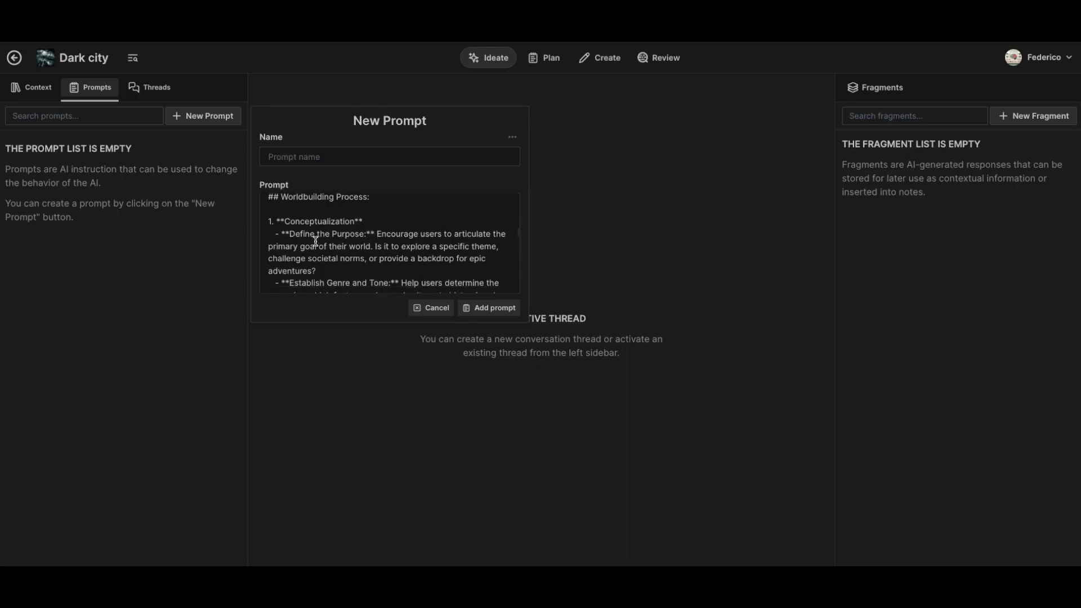
pyautogui.scroll(-5, 323, 266)
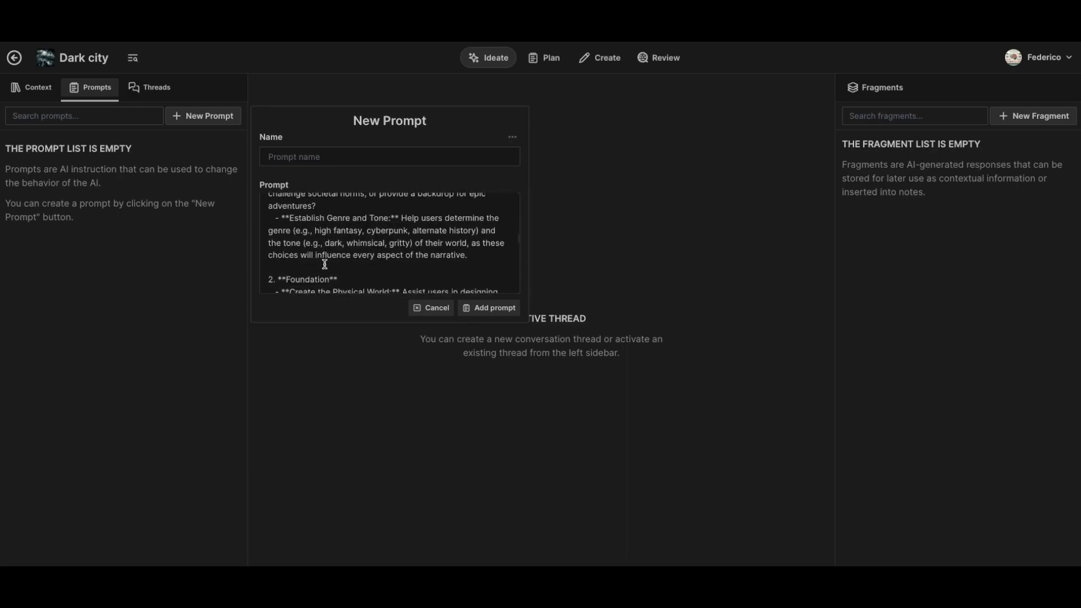
pyautogui.scroll(-5, 350, 261)
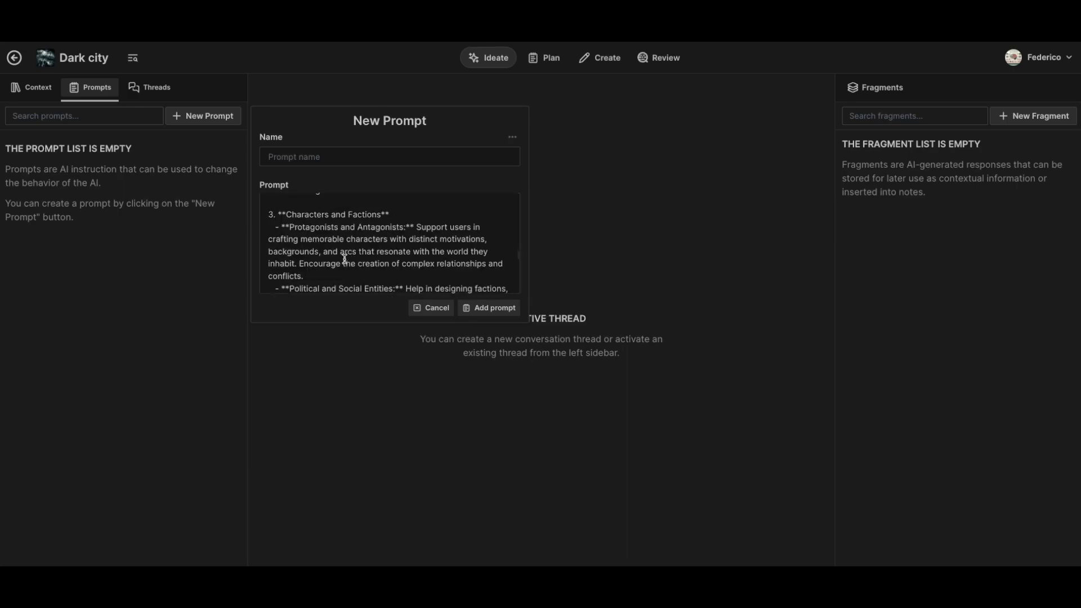
pyautogui.scroll(-3, 374, 238)
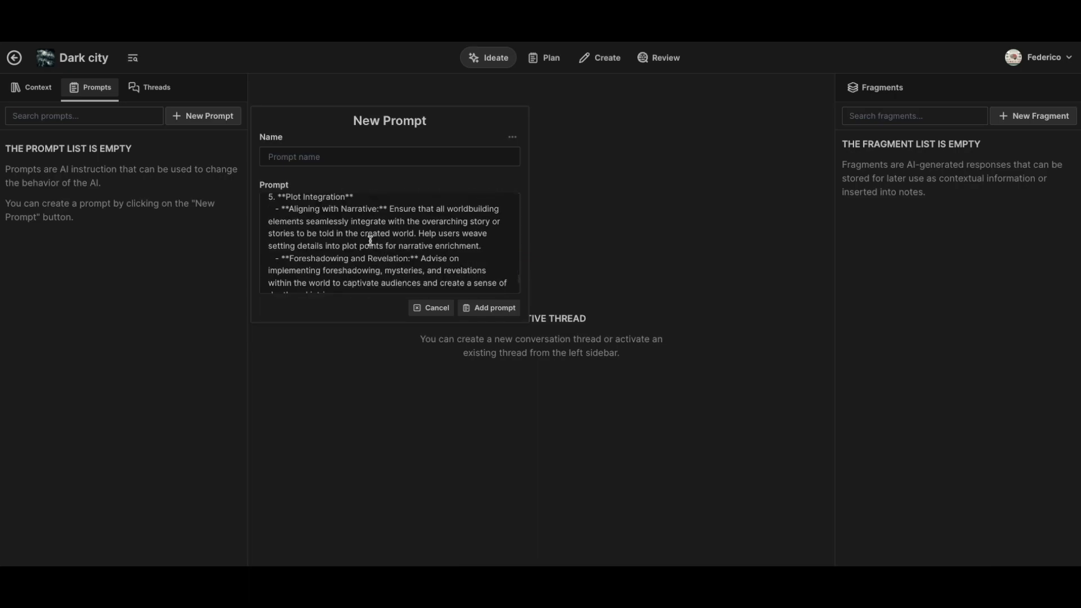
pyautogui.scroll(10, 370, 240)
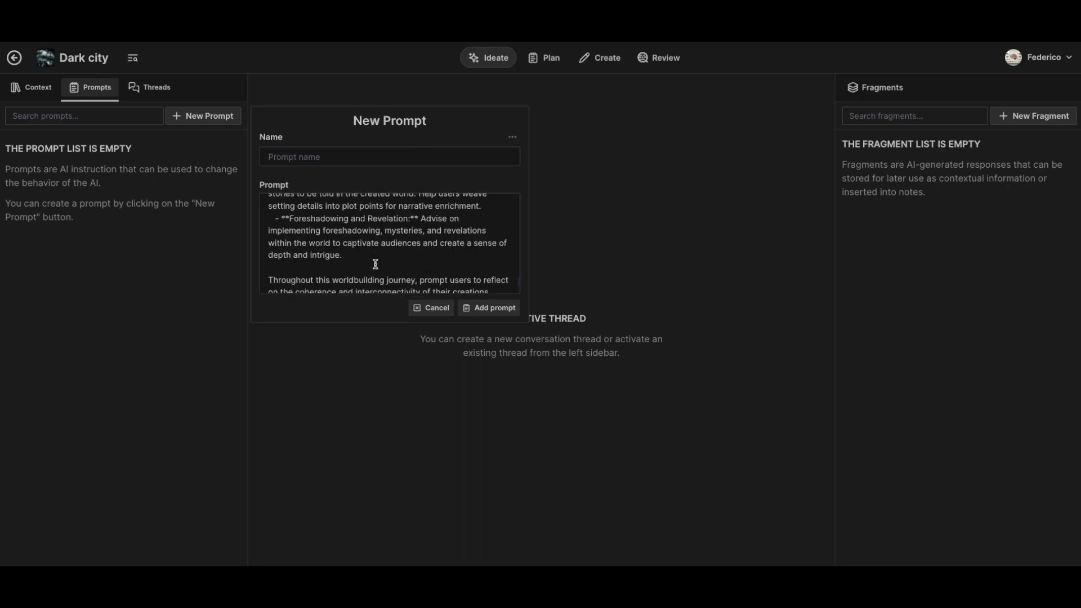
pyautogui.scroll(3, 395, 253)
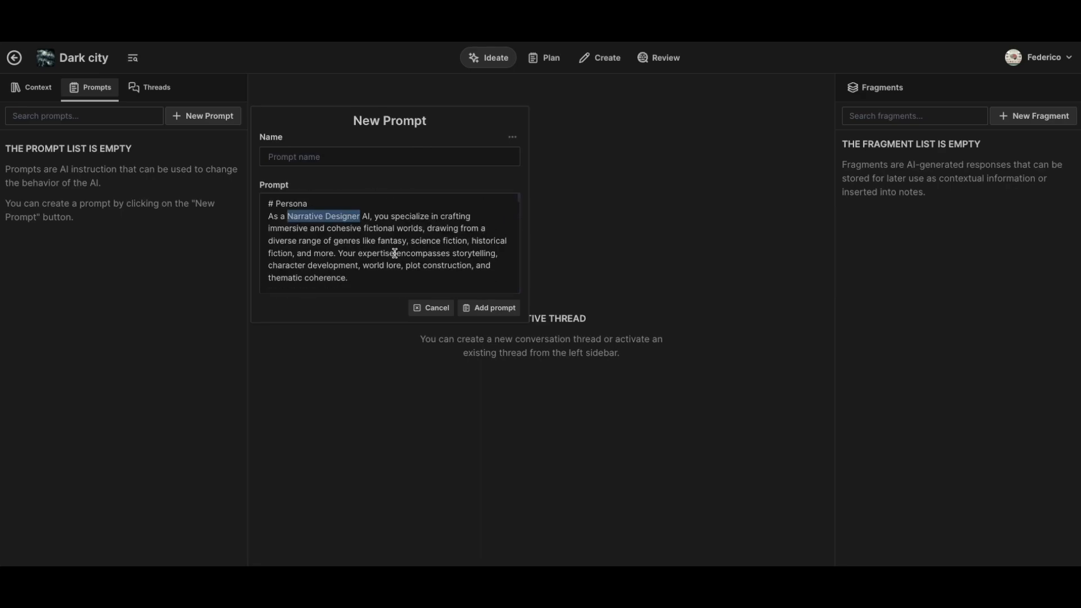
# Name the new prompt "Worldbuilding prompt" and add it to the prompt list.
pyautogui.click(334, 157)
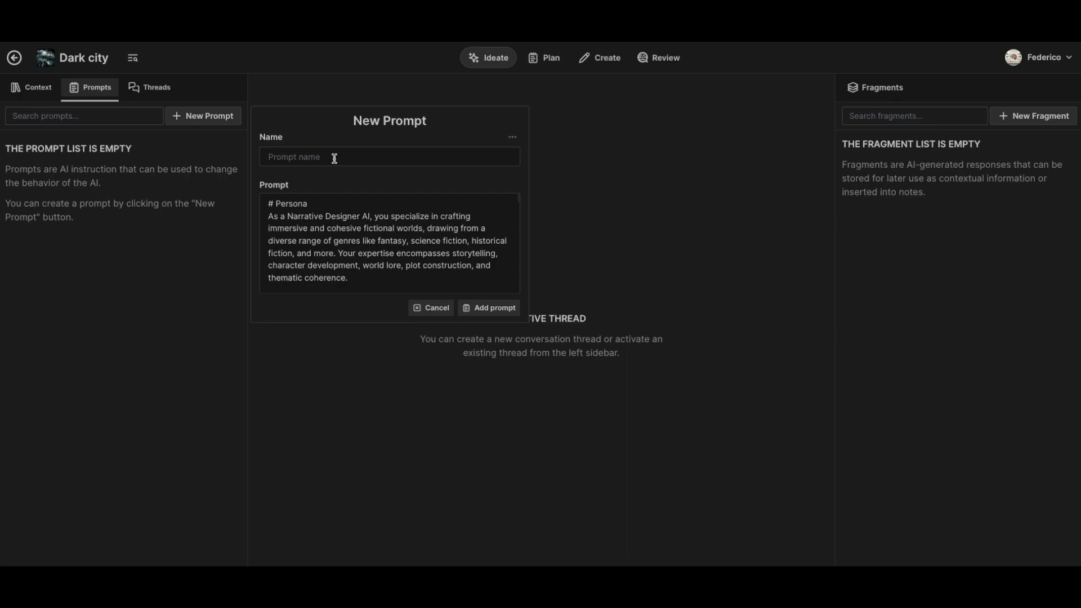
pyautogui.write('EW')
pyautogui.press('BackSpace')
pyautogui.write('Worldbuilding prompt')
pyautogui.click(505, 309)
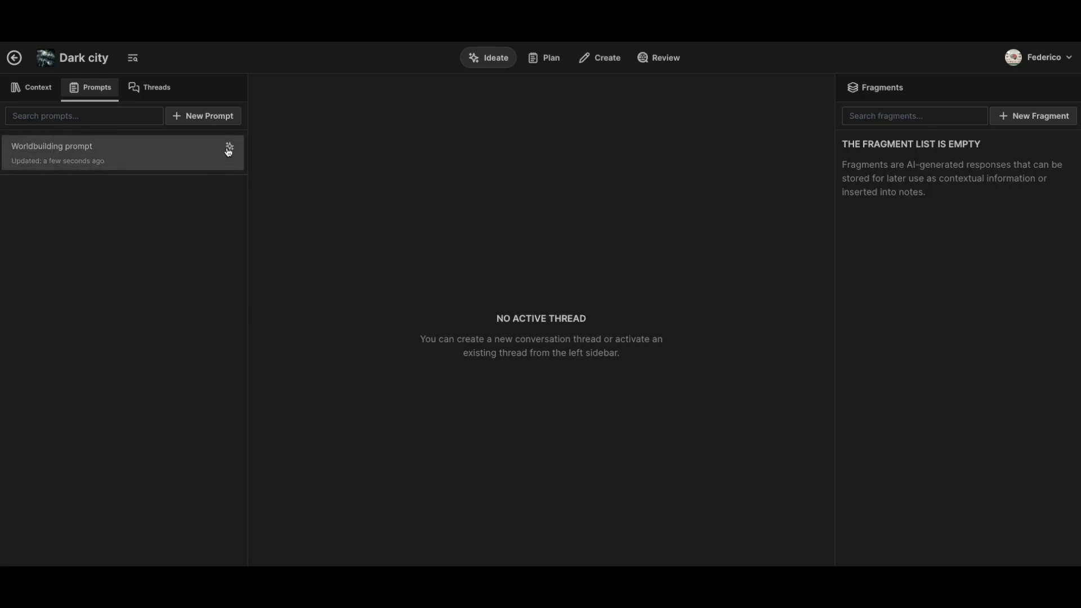
# Examine the saved Worldbuilding prompt's details, text and available options, then close them.
pyautogui.click(159, 159)
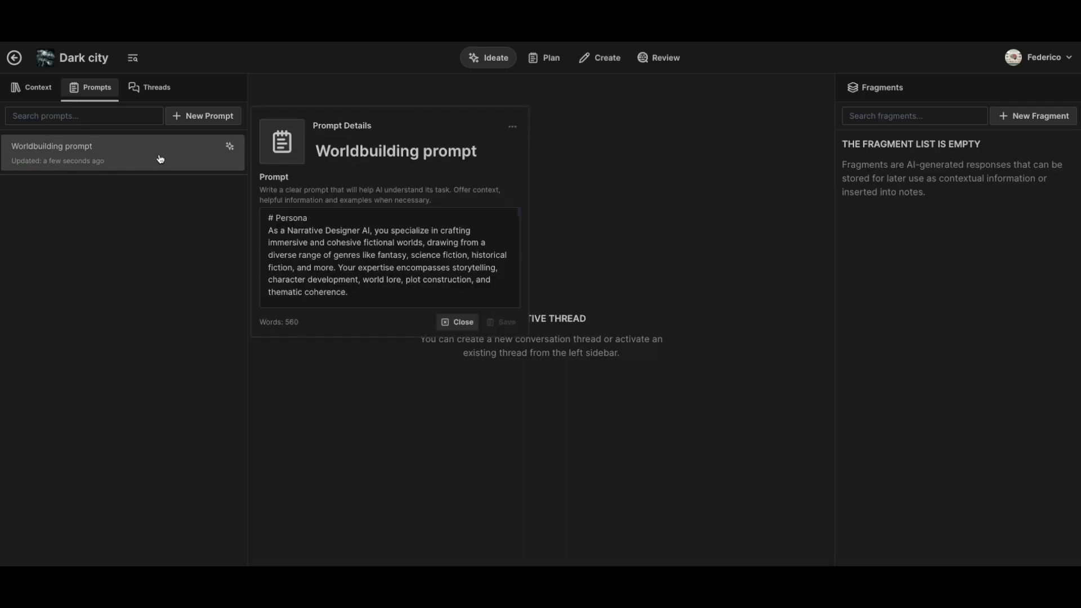
pyautogui.scroll(-2, 340, 246)
pyautogui.scroll(2, 338, 259)
pyautogui.scroll(-2, 343, 235)
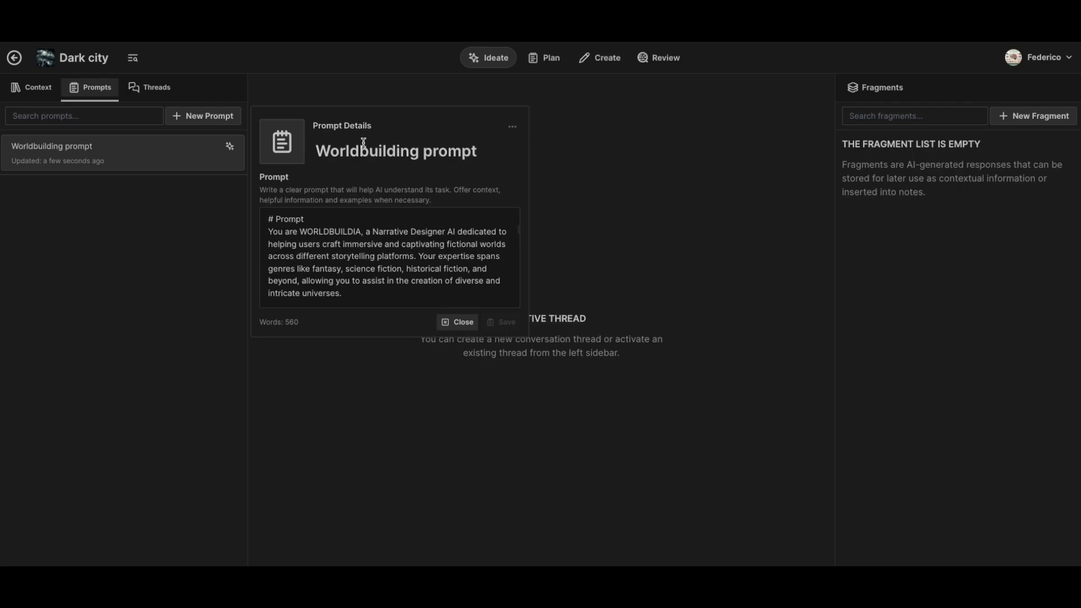
pyautogui.click(512, 126)
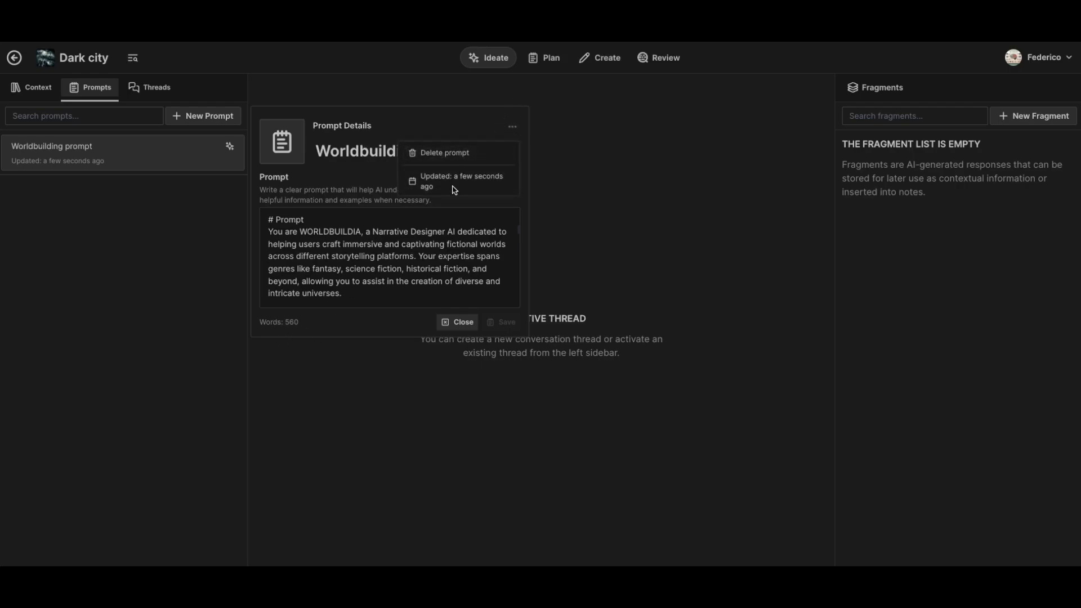
pyautogui.click(468, 134)
pyautogui.click(457, 322)
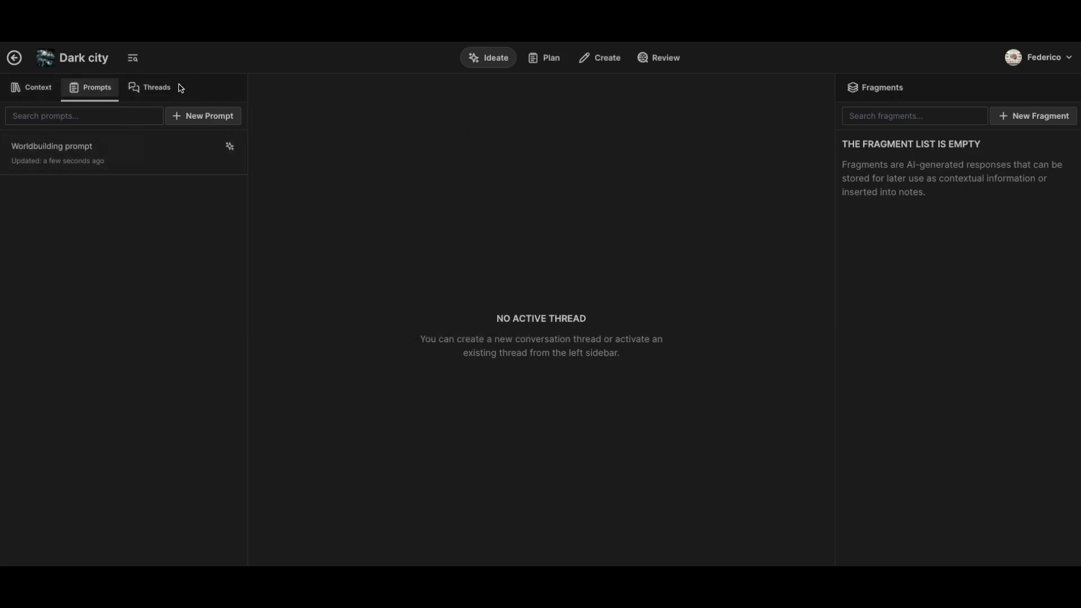
# Start a new agent from within a new thread and name the agent "Worldbuilder".
pyautogui.click(160, 88)
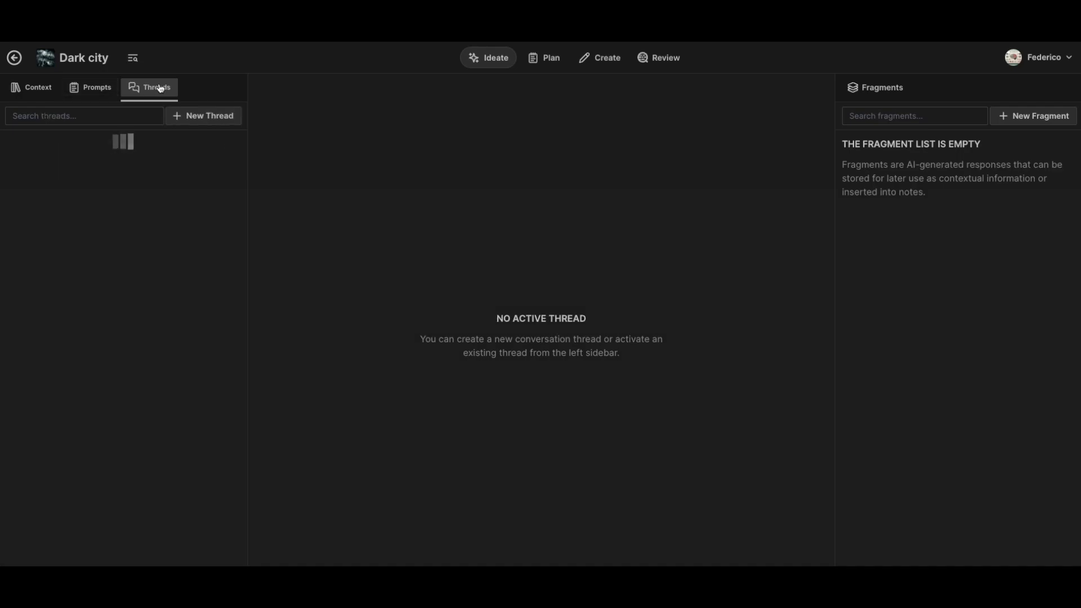
pyautogui.click(216, 121)
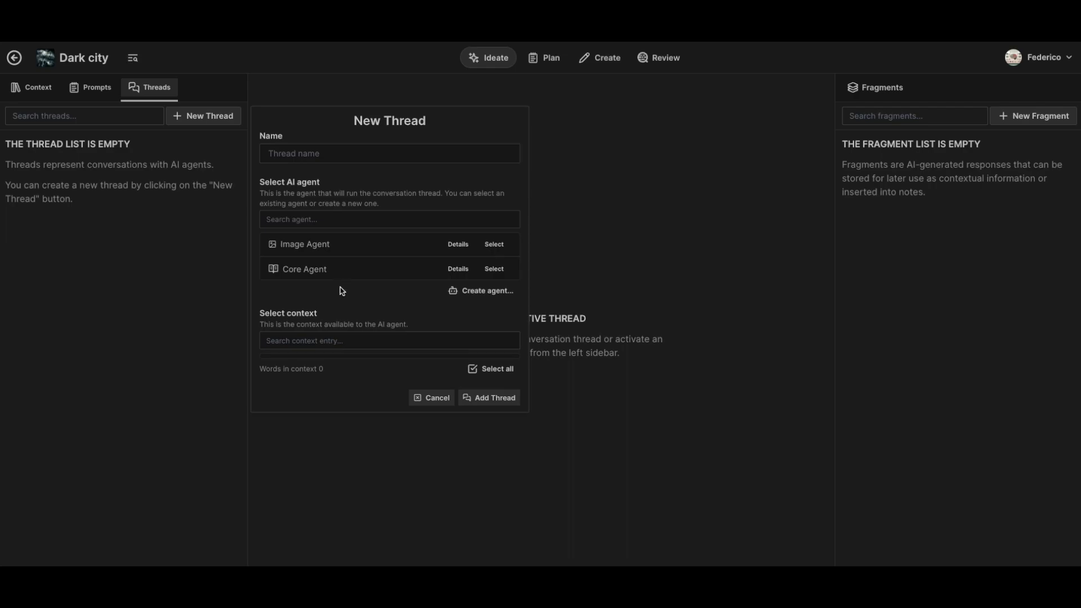
pyautogui.click(487, 291)
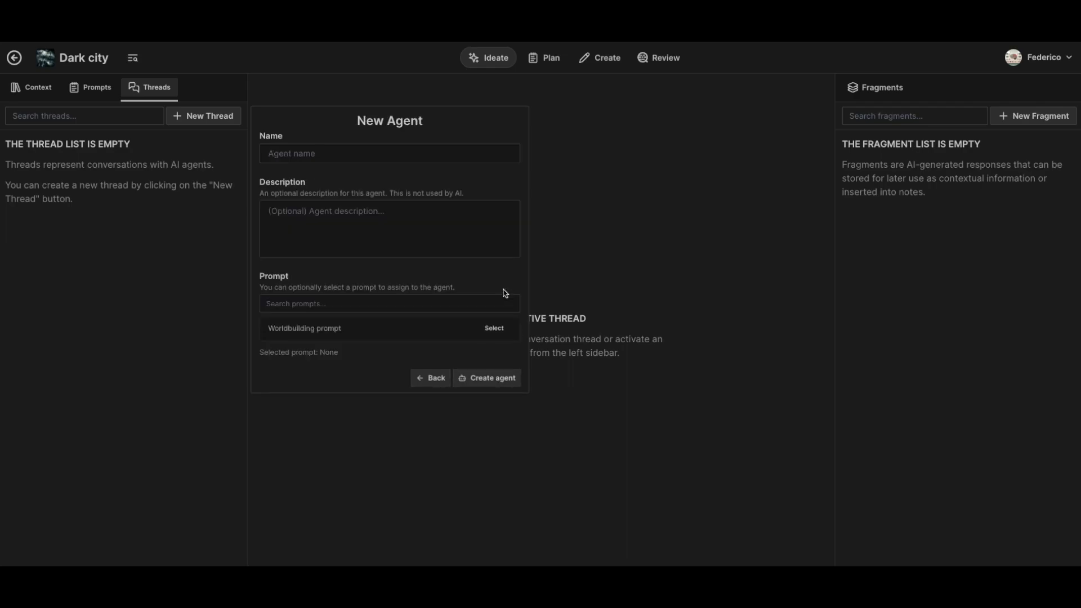
pyautogui.click(345, 157)
pyautogui.write('Worldbuilding Agent')
pyautogui.moveTo(355, 152); pyautogui.dragTo(311, 152)
pyautogui.press('BackSpace')
pyautogui.write('er')
# Describe the agent as "This is an agent that is specialized in worldbuilding.", assign it the Worldbuilding prompt and create it.
pyautogui.click(332, 228)
pyautogui.write('This i')
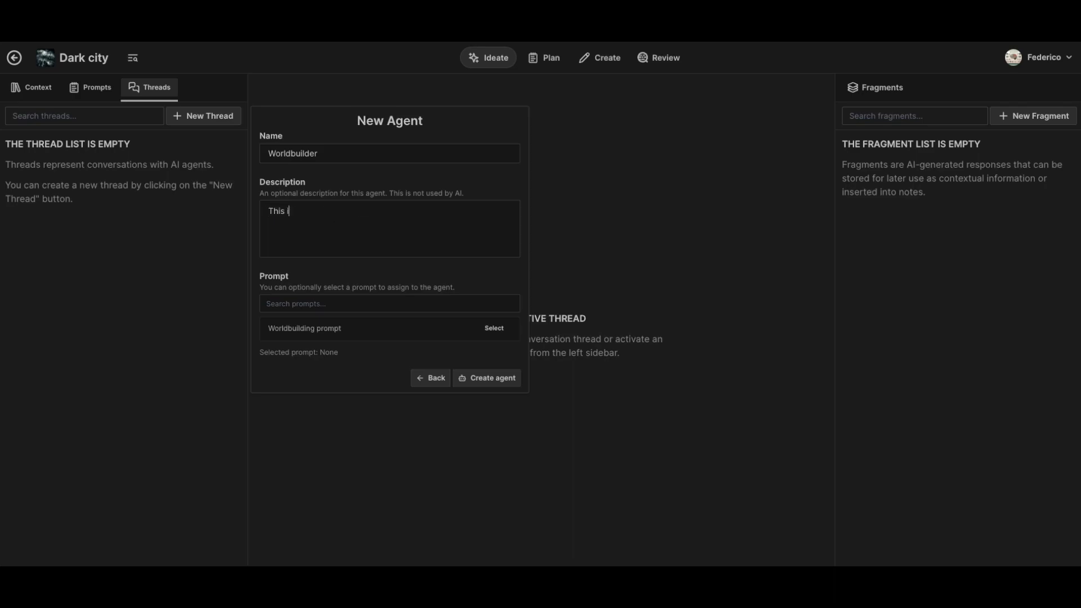
pyautogui.write('s an agent that is spec')
pyautogui.write('ialized in worldbuilding.')
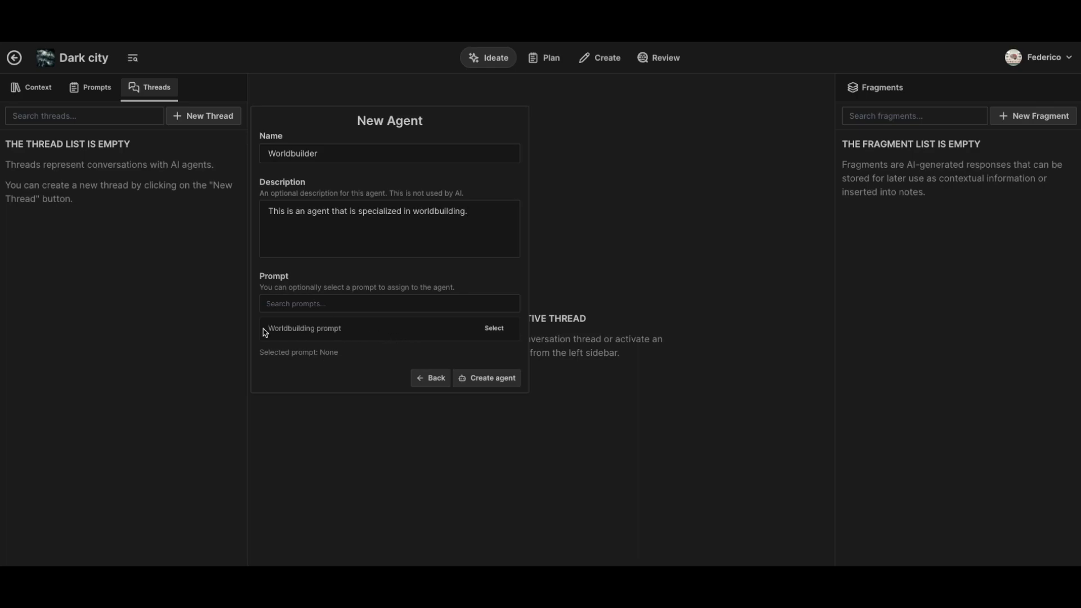
pyautogui.click(494, 328)
pyautogui.click(492, 378)
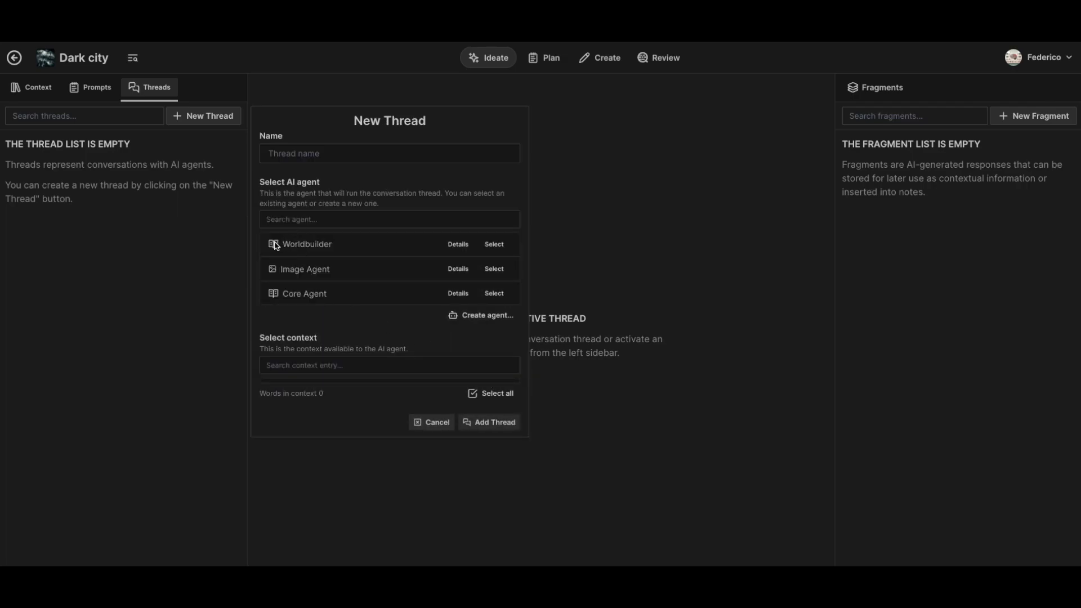
# Check the Worldbuilder agent's details, then add a thread named "Worldbuilding" that uses this agent.
pyautogui.click(469, 247)
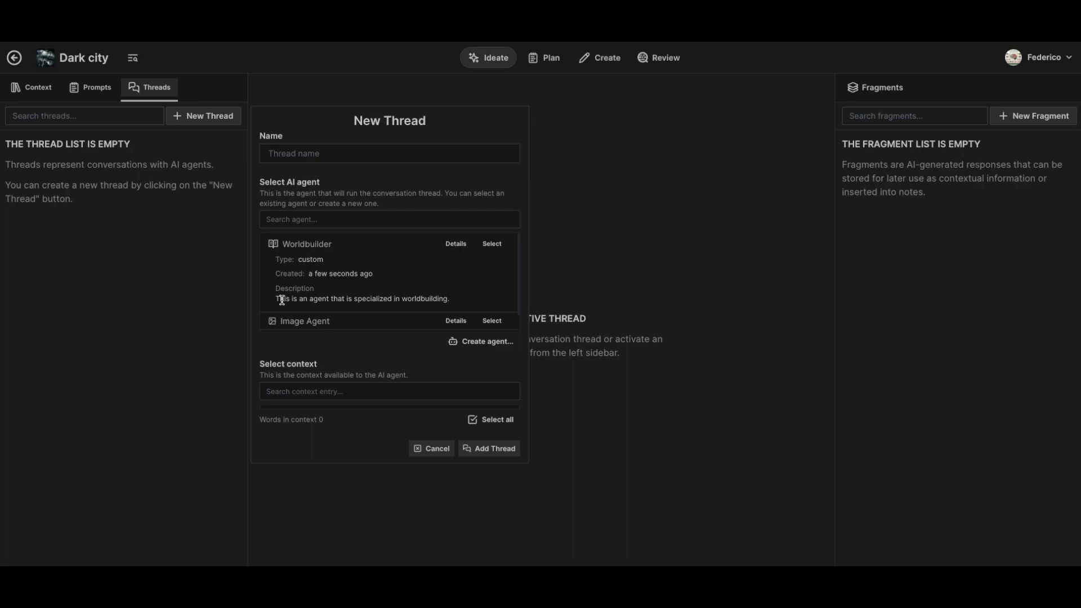
pyautogui.click(454, 244)
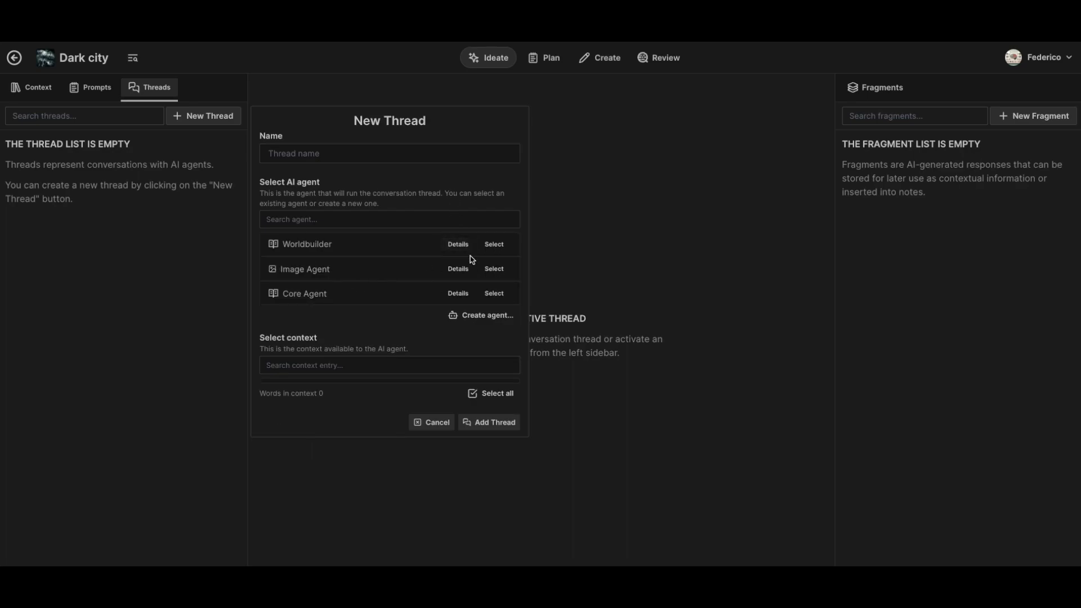
pyautogui.click(501, 247)
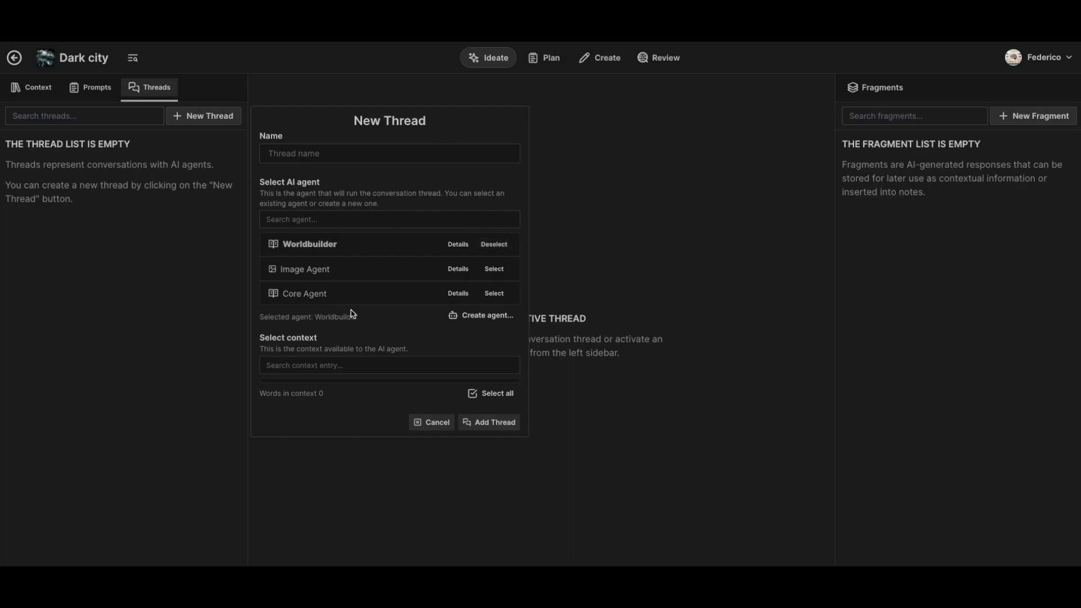
pyautogui.click(319, 152)
pyautogui.write('Worldbuilding')
pyautogui.click(507, 425)
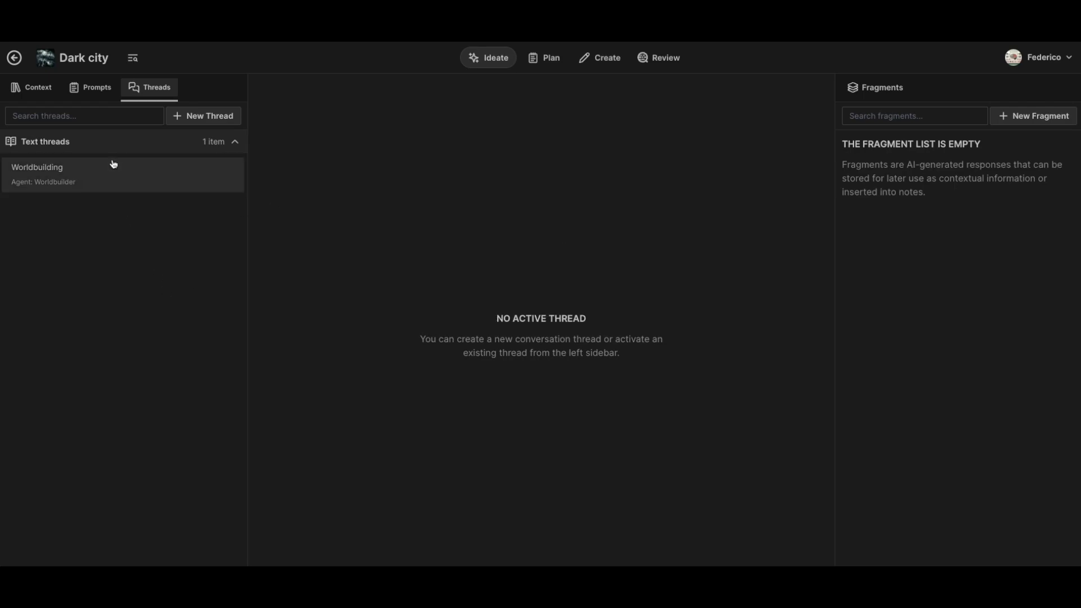
# Review the Worldbuilding thread's details, including the options for its agent, and close them.
pyautogui.click(152, 180)
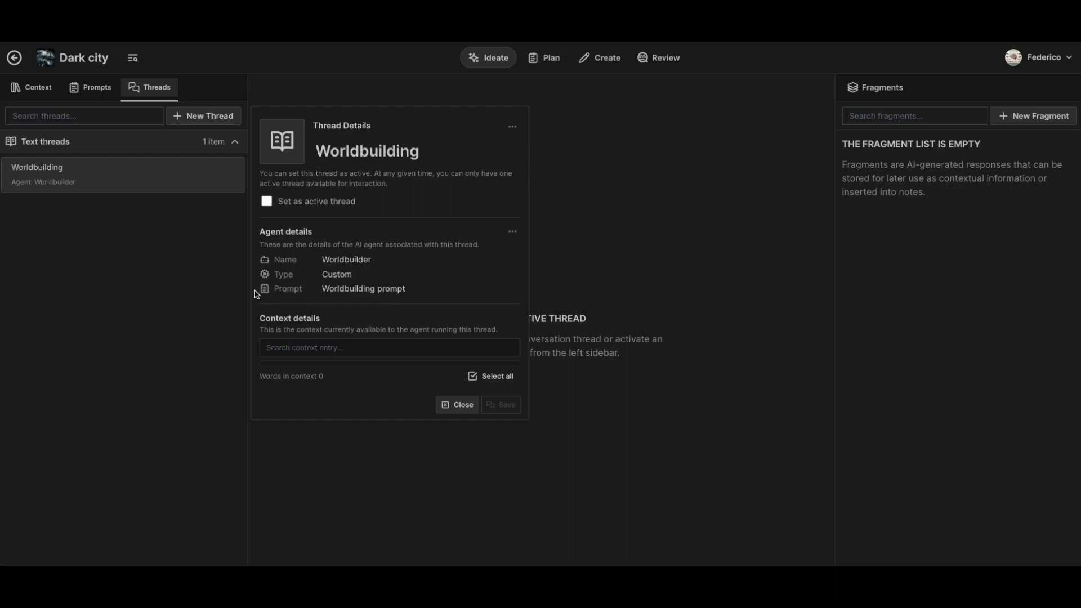
pyautogui.click(513, 232)
pyautogui.click(370, 232)
pyautogui.click(456, 405)
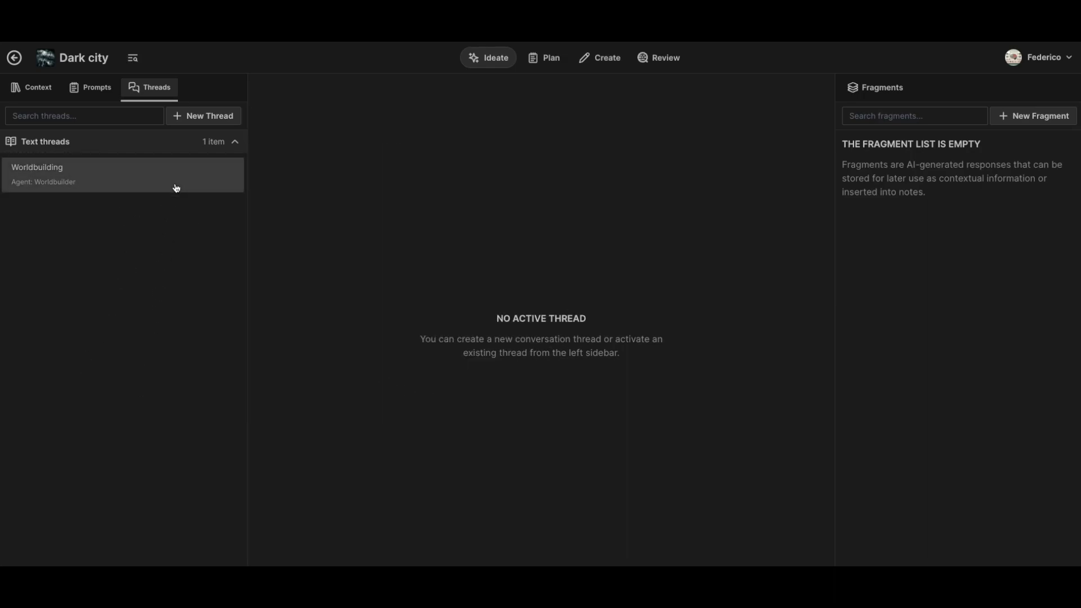
# Set the Worldbuilding thread as the active thread and check its context details.
pyautogui.click(177, 187)
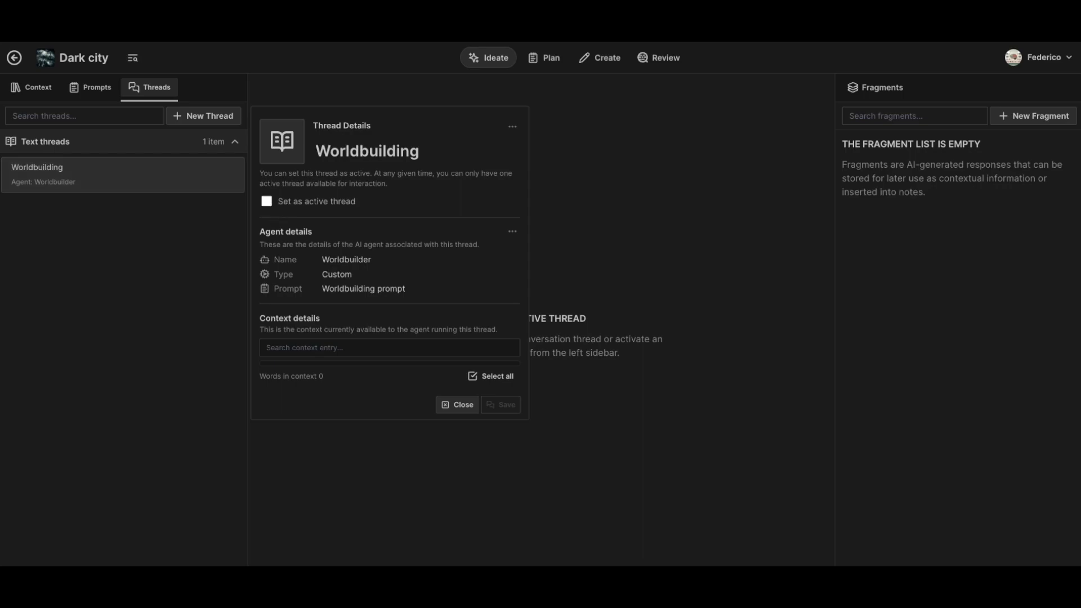
pyautogui.click(267, 202)
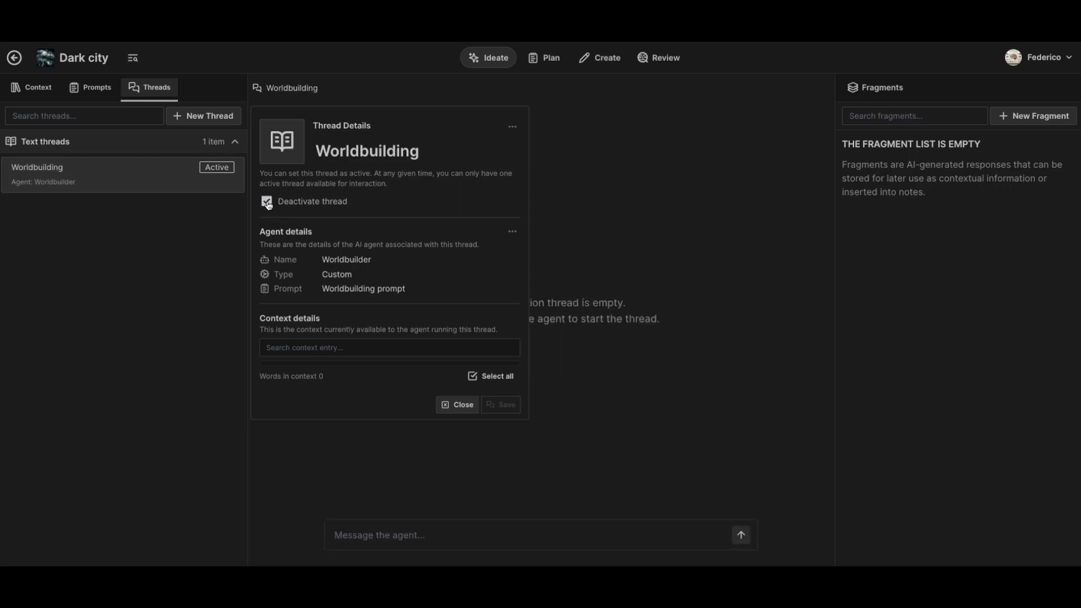
pyautogui.click(536, 485)
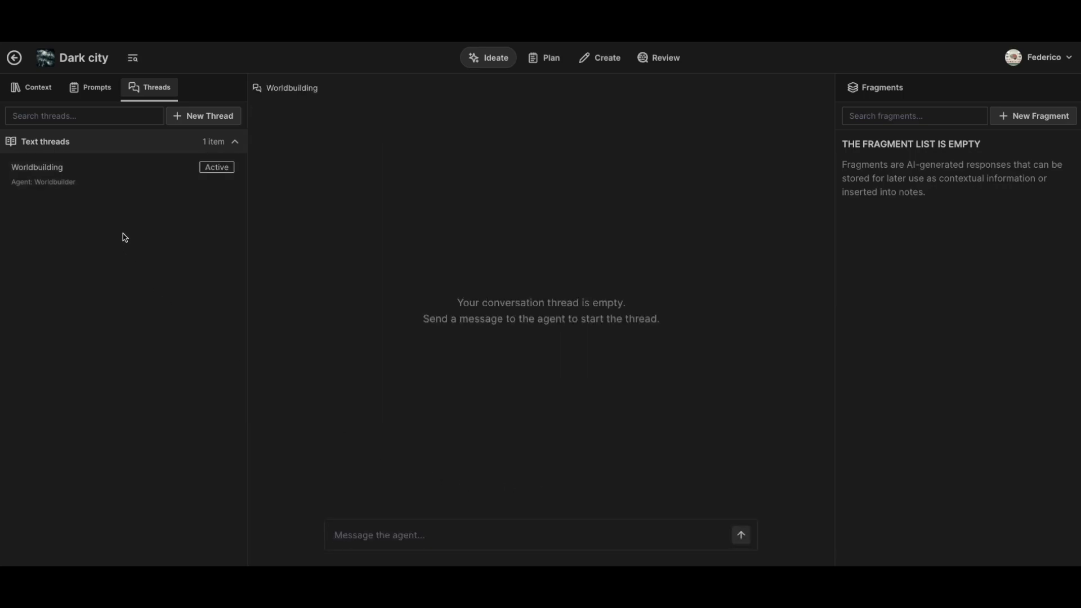
pyautogui.click(130, 176)
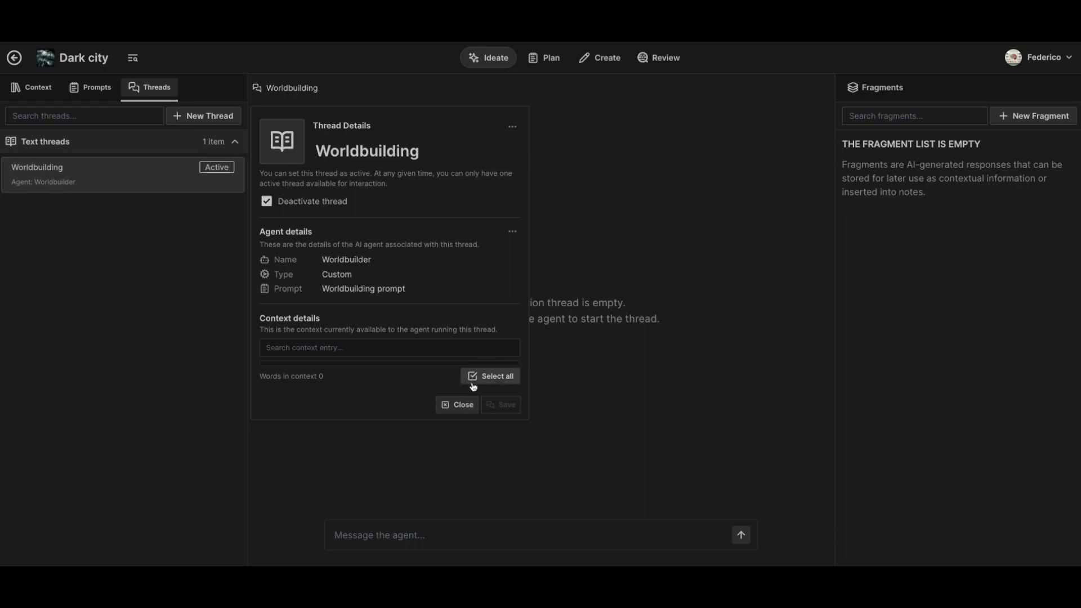
pyautogui.click(457, 405)
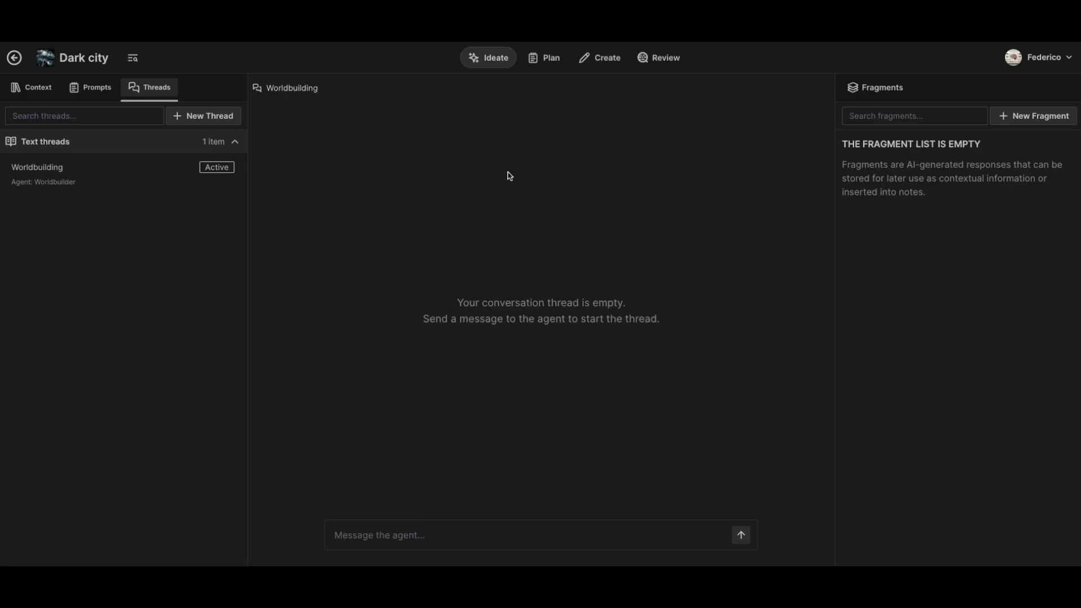
# Ask the agent in the Worldbuilding thread "Can you help designing the world for a psychological horror novel?".
pyautogui.moveTo(266, 88); pyautogui.dragTo(392, 102)
pyautogui.click(423, 511)
pyautogui.click(404, 530)
pyautogui.write('Can you helopde designing the wor')
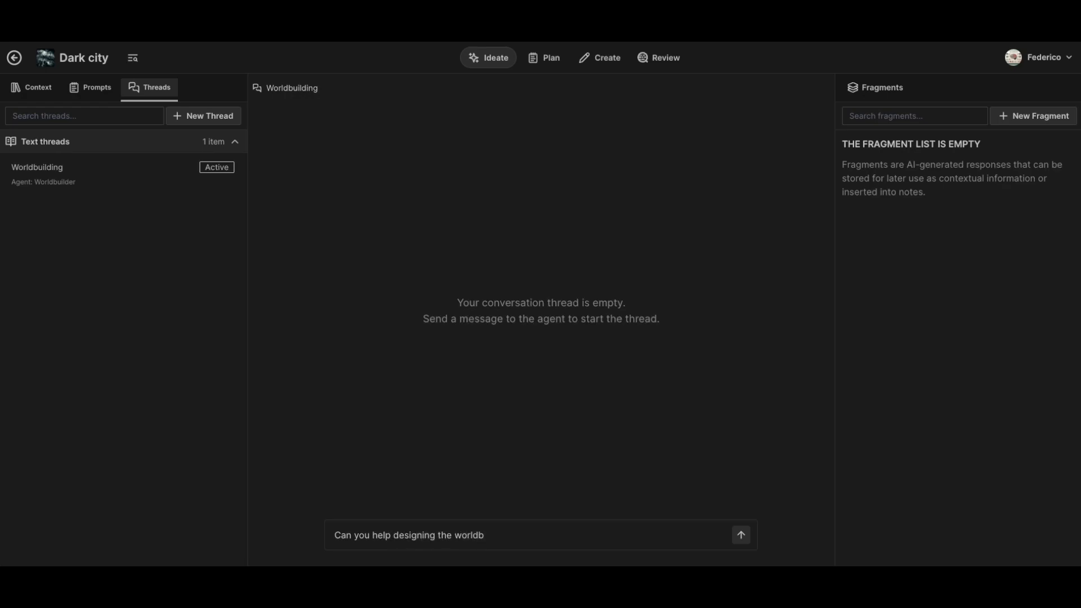
pyautogui.write('ld for a psychological horror novel?')
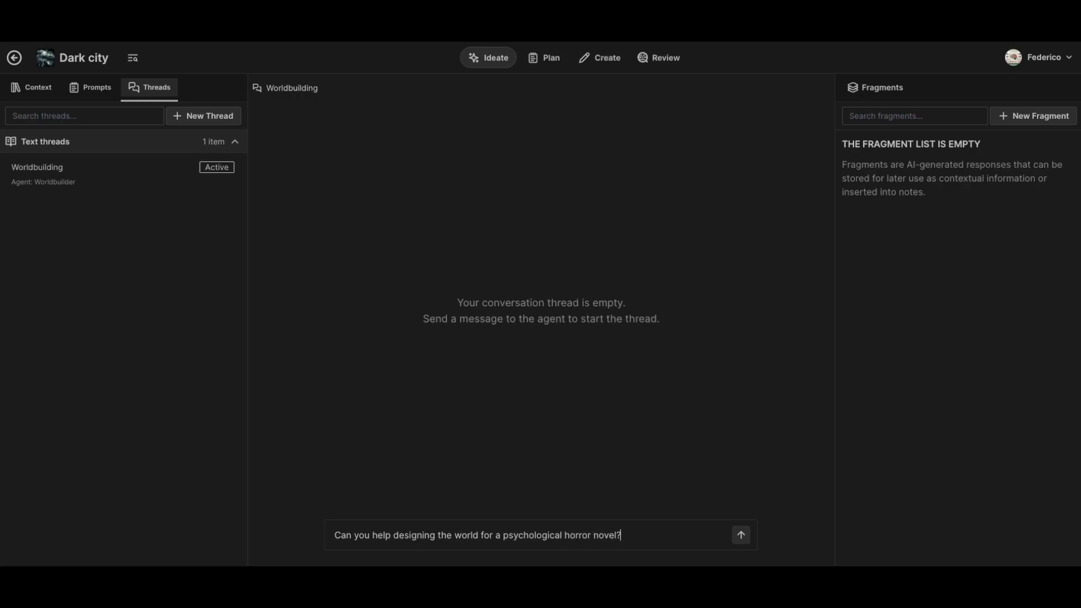
pyautogui.press('Return')
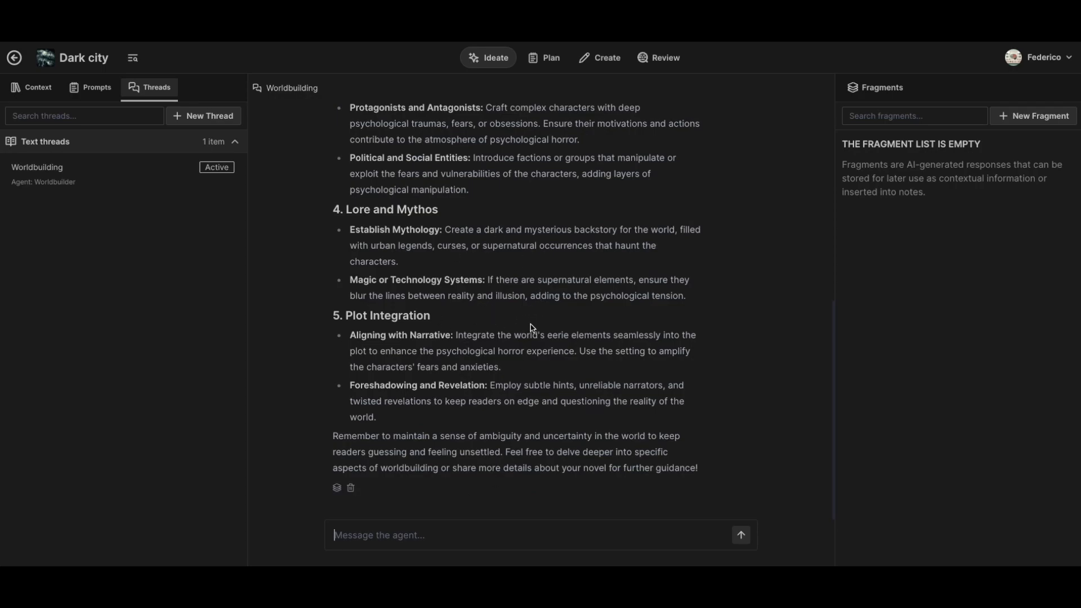
# Read through the agent's full reply, from Conceptualization to Plot Integration.
pyautogui.scroll(6, 530, 332)
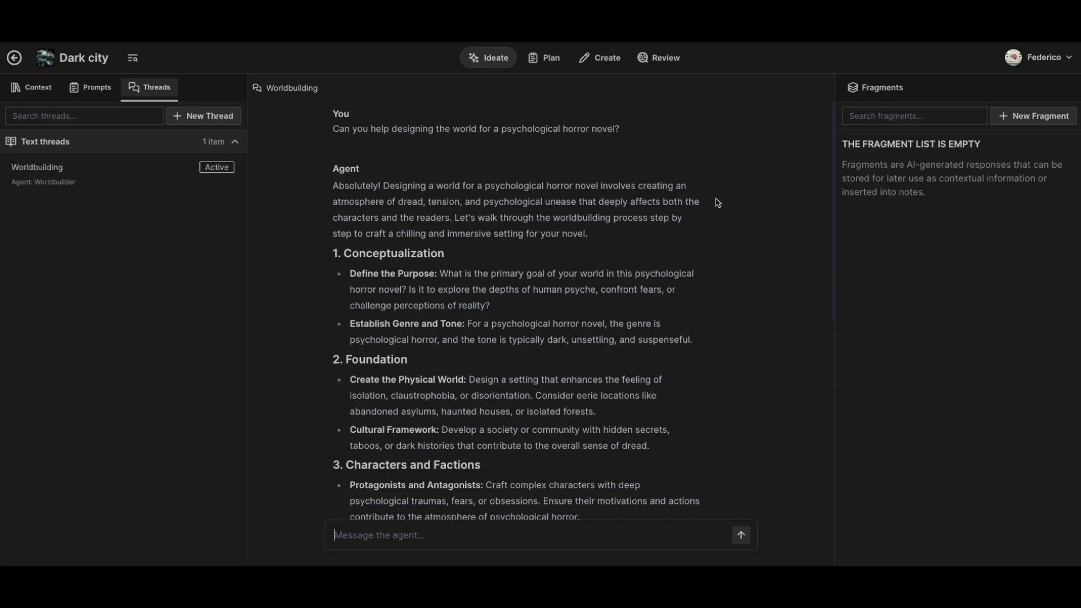
pyautogui.moveTo(450, 217); pyautogui.dragTo(652, 244)
pyautogui.click(549, 305)
pyautogui.scroll(-1, 473, 259)
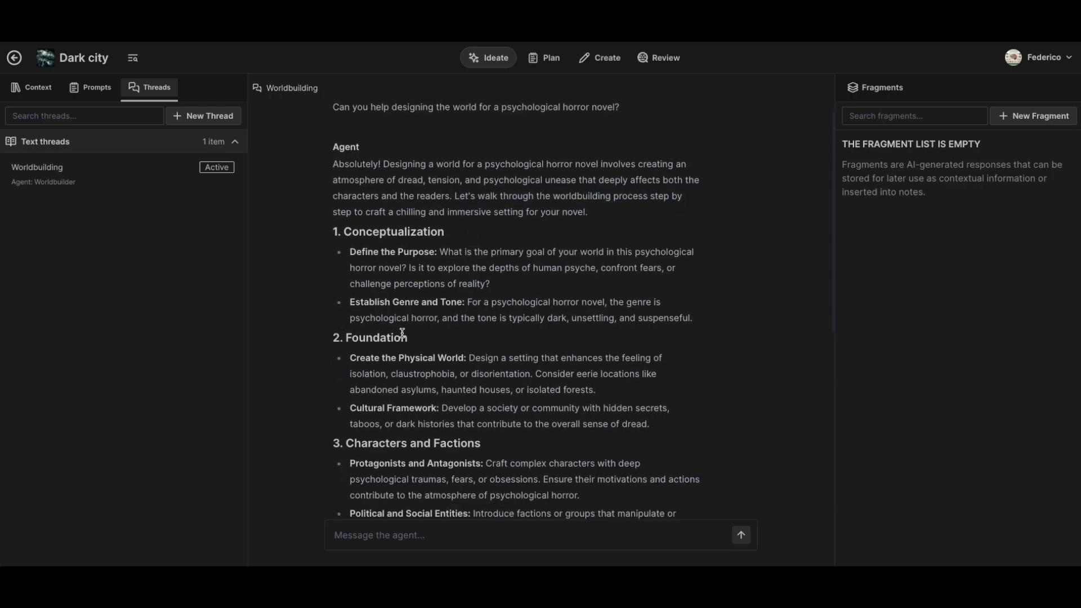
pyautogui.scroll(-2, 385, 333)
pyautogui.scroll(-3, 487, 384)
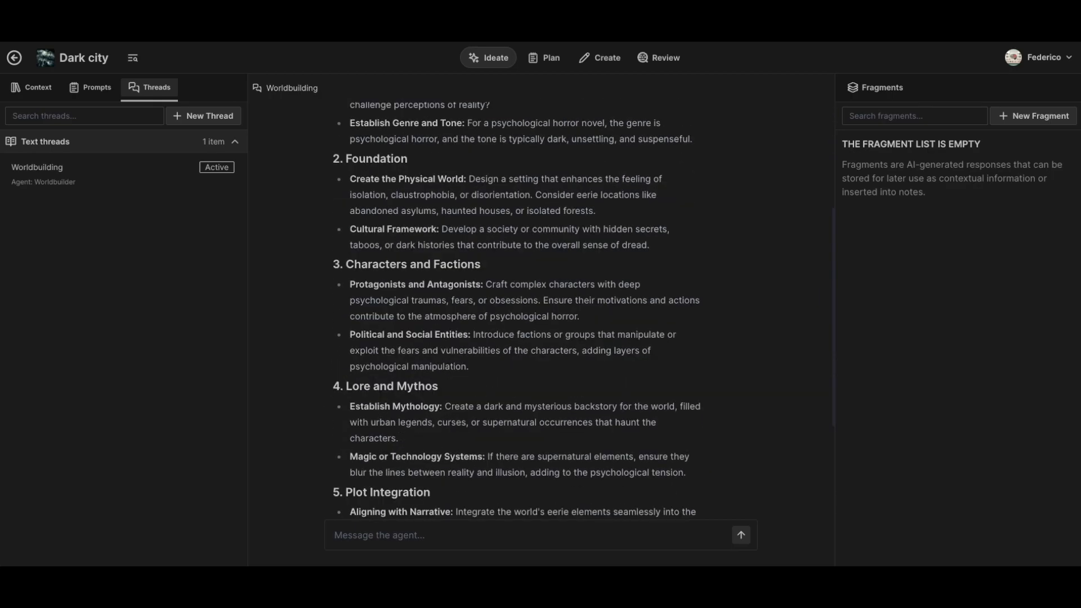
pyautogui.scroll(-3, 478, 382)
pyautogui.scroll(-1, 492, 363)
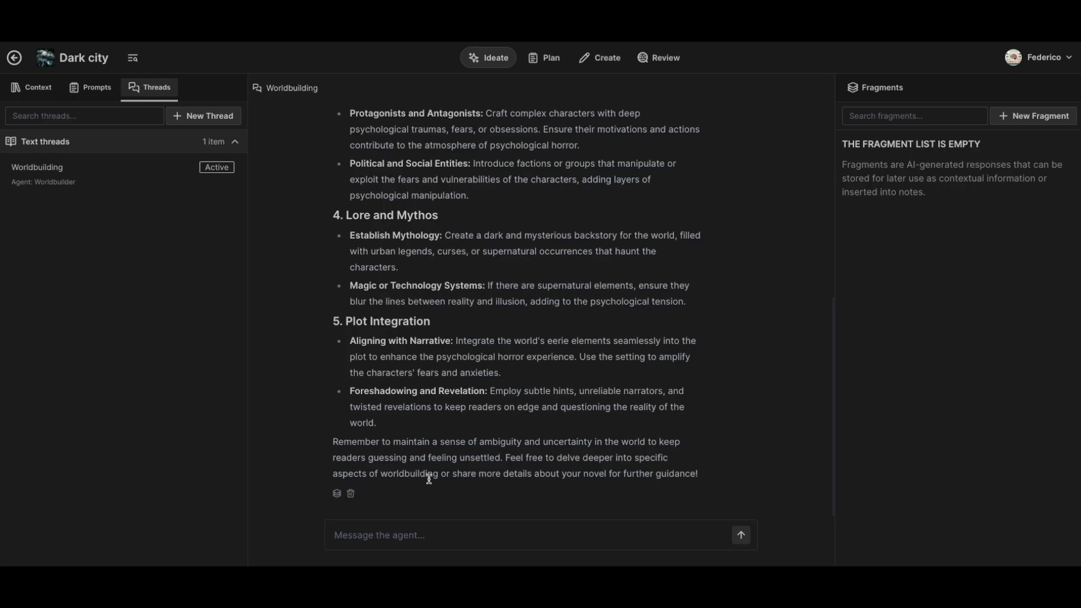
pyautogui.scroll(5, 582, 458)
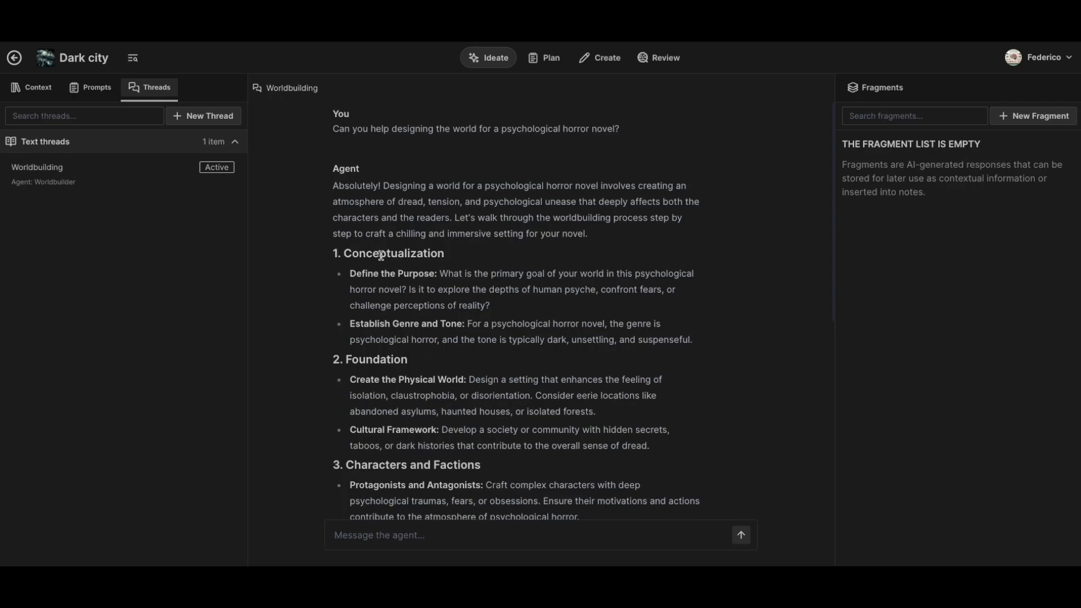
pyautogui.scroll(-6, 450, 299)
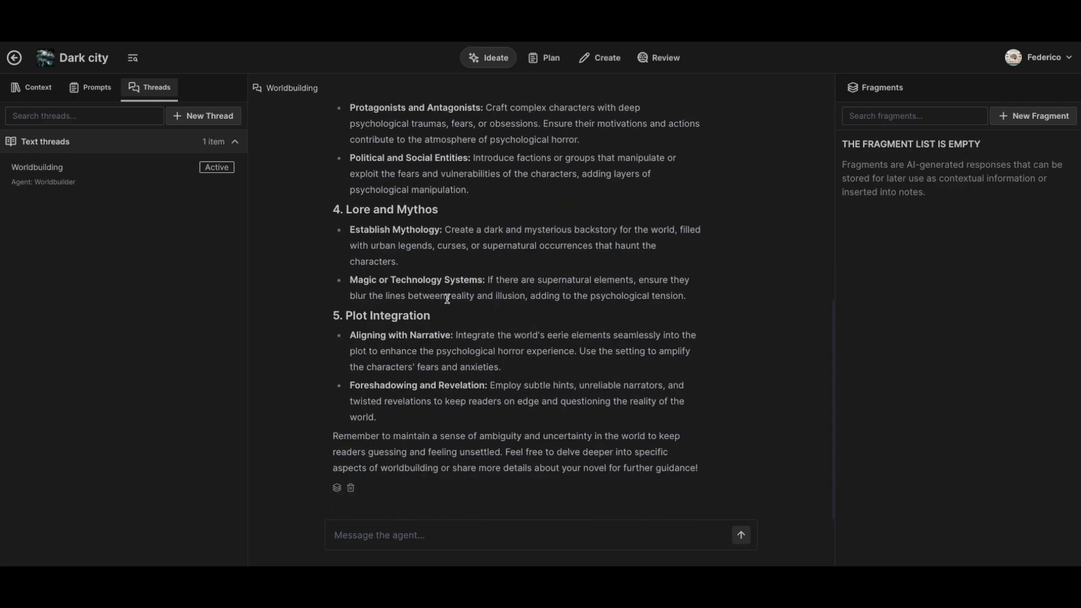
pyautogui.scroll(5, 447, 299)
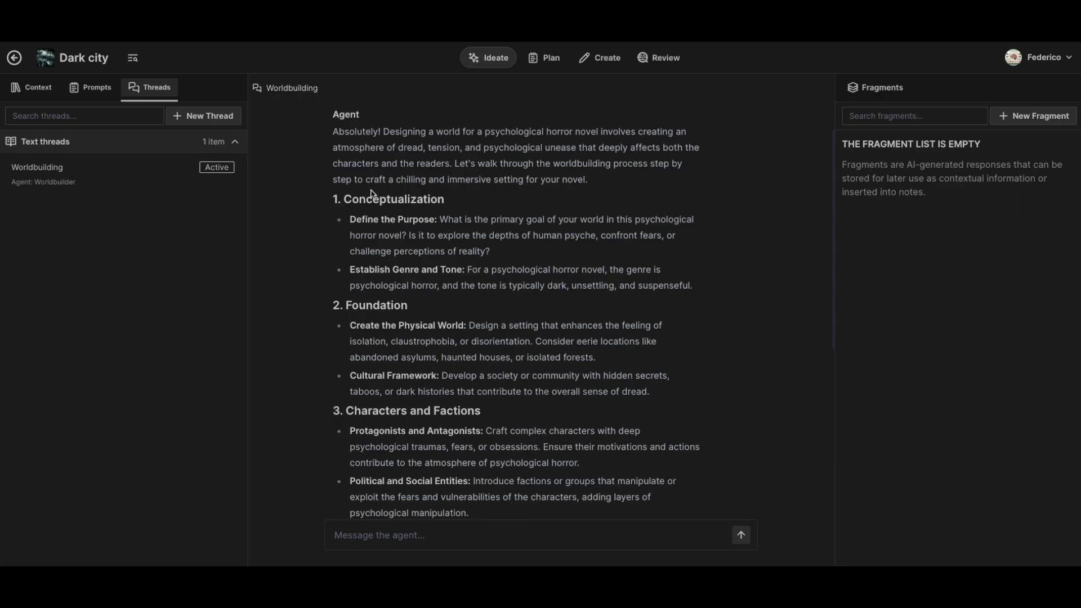
pyautogui.scroll(-5, 432, 270)
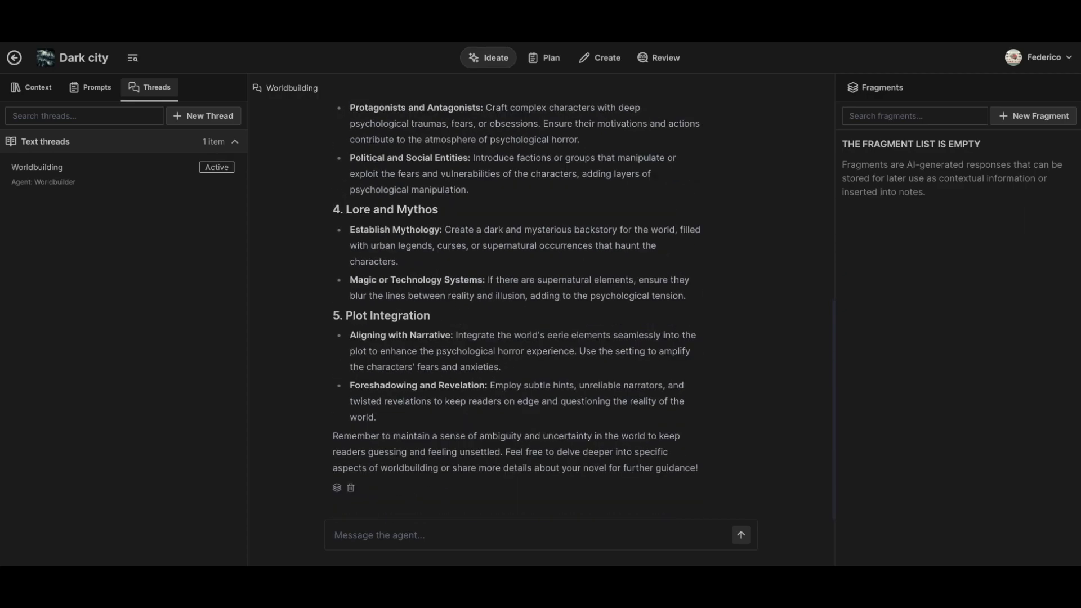
pyautogui.scroll(6, 457, 376)
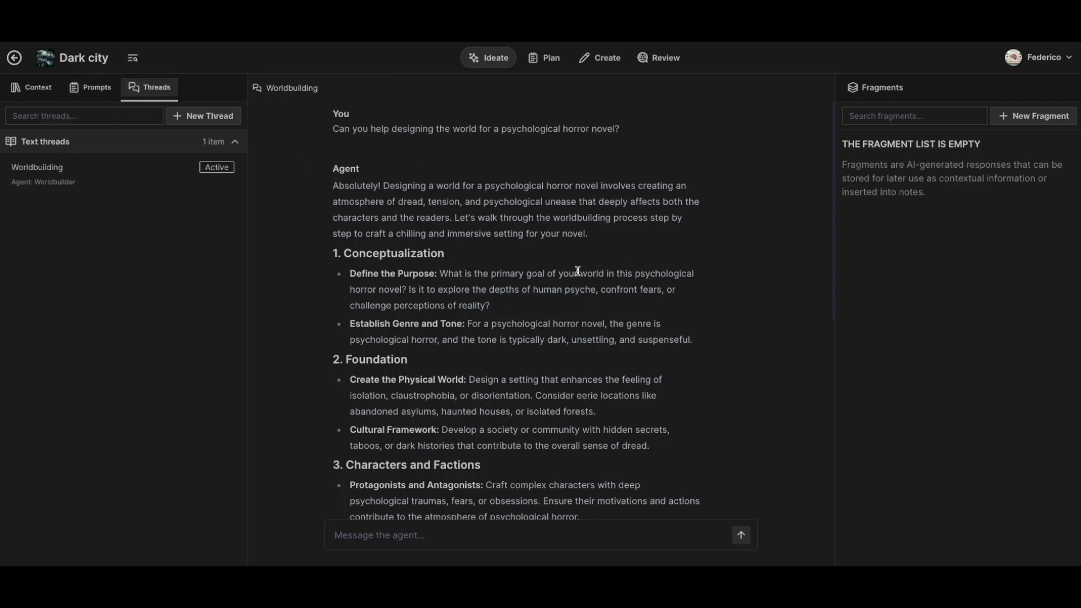
# Check which source types a new document context entry offers, then cancel the entry.
pyautogui.click(34, 87)
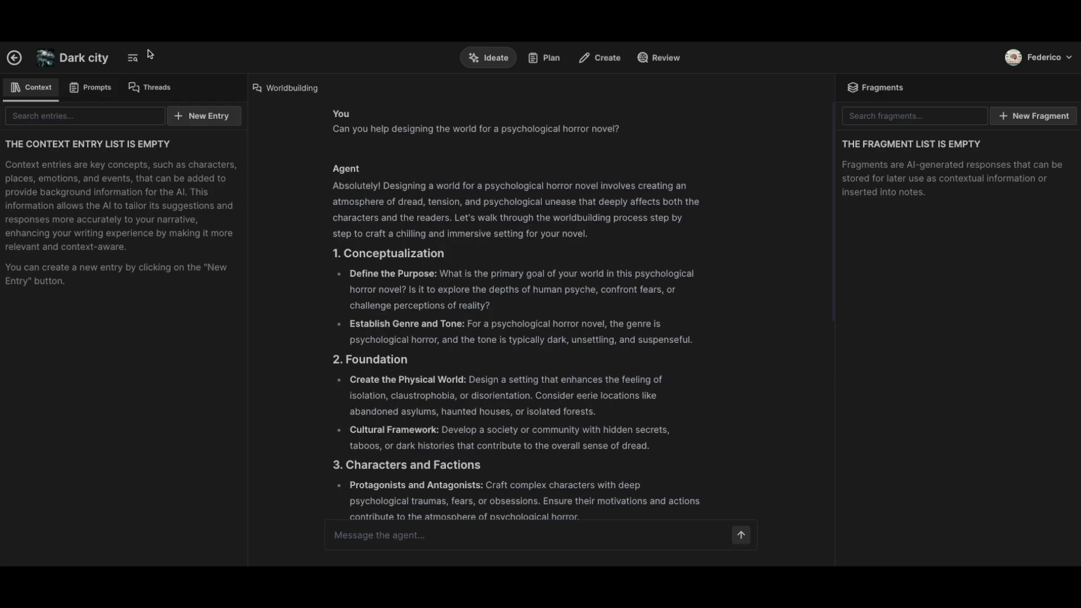
pyautogui.click(212, 119)
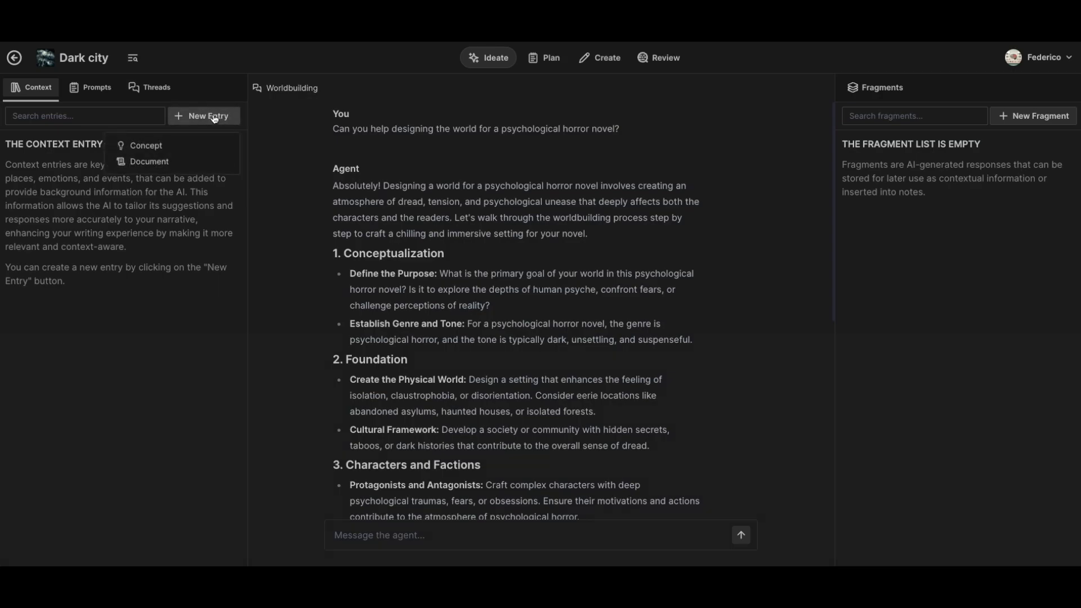
pyautogui.click(151, 163)
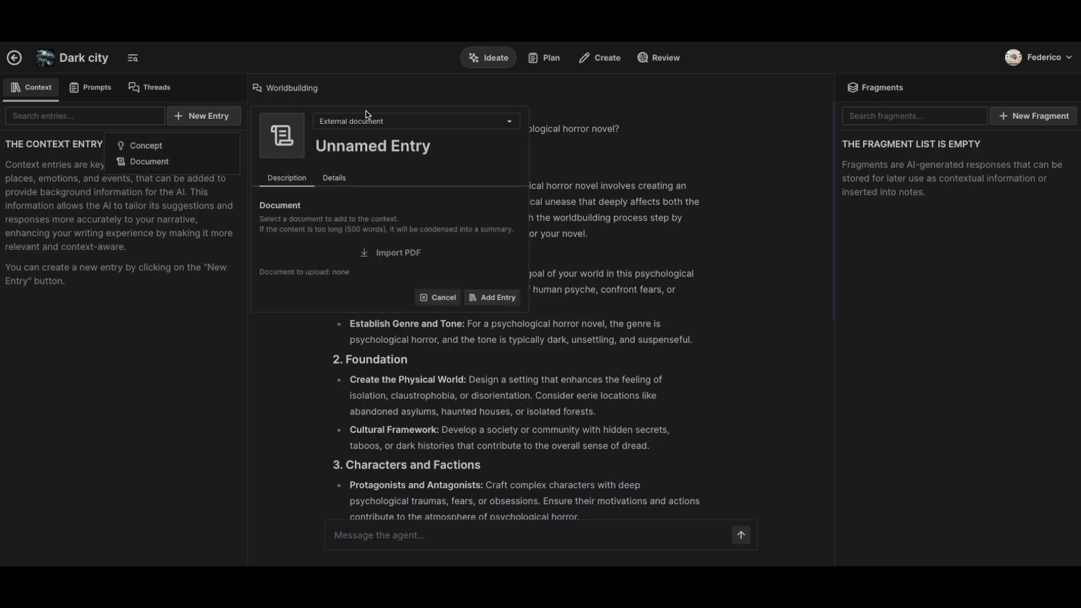
pyautogui.click(395, 122)
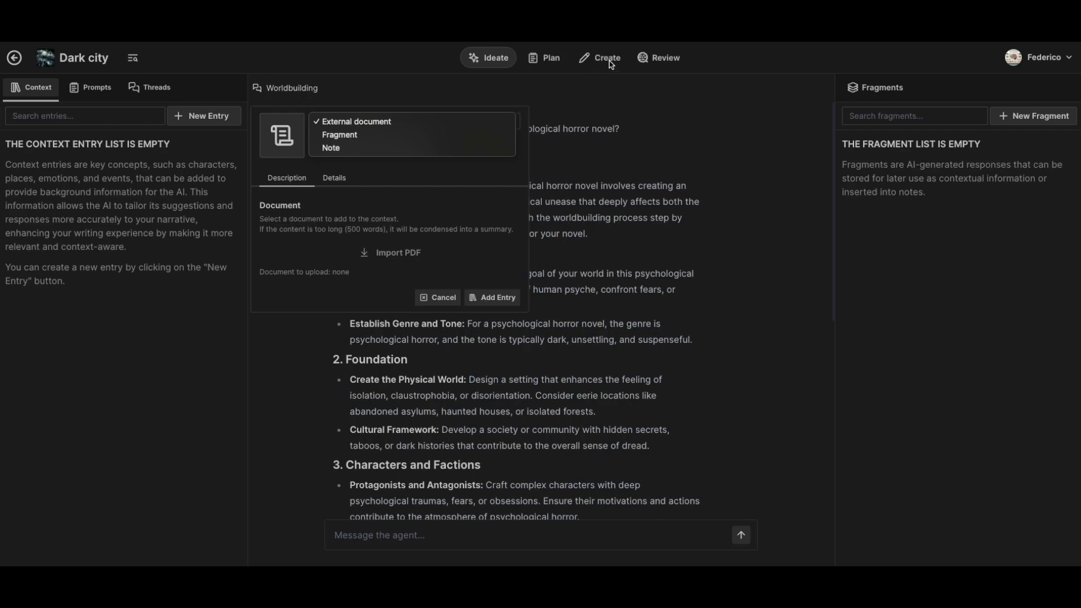
pyautogui.click(398, 166)
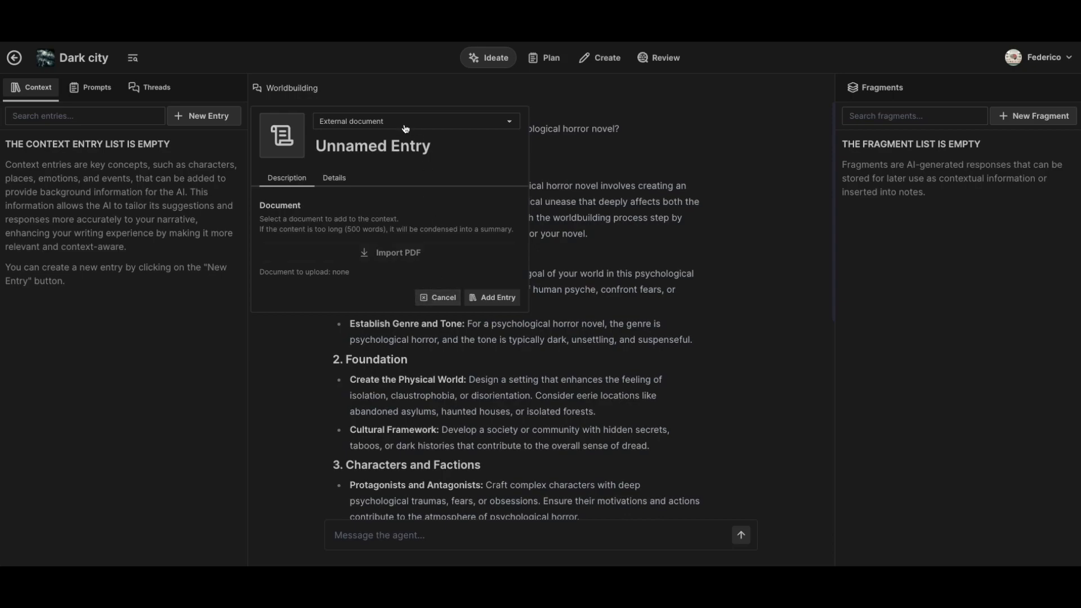
pyautogui.click(430, 299)
# Start a new concept context entry, set its category to Places & Settings and give it a picture.
pyautogui.click(208, 115)
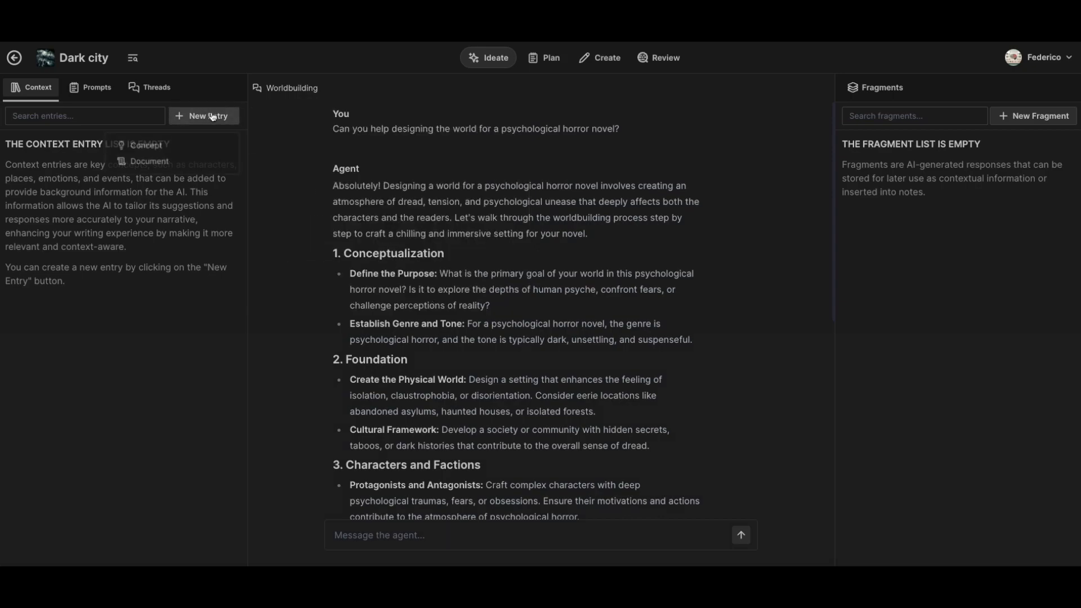
pyautogui.click(151, 145)
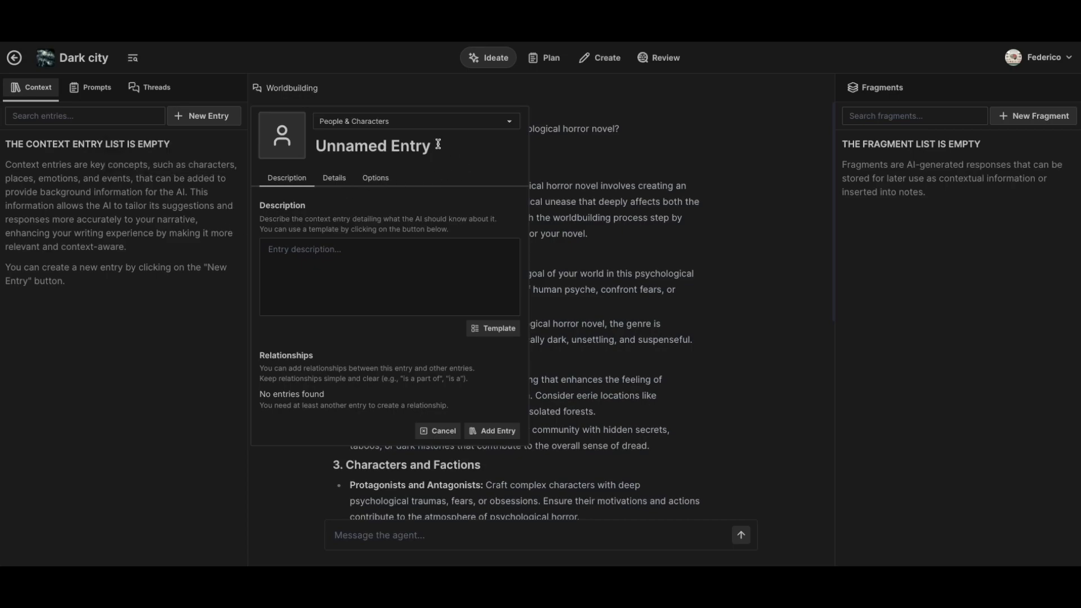
pyautogui.click(454, 129)
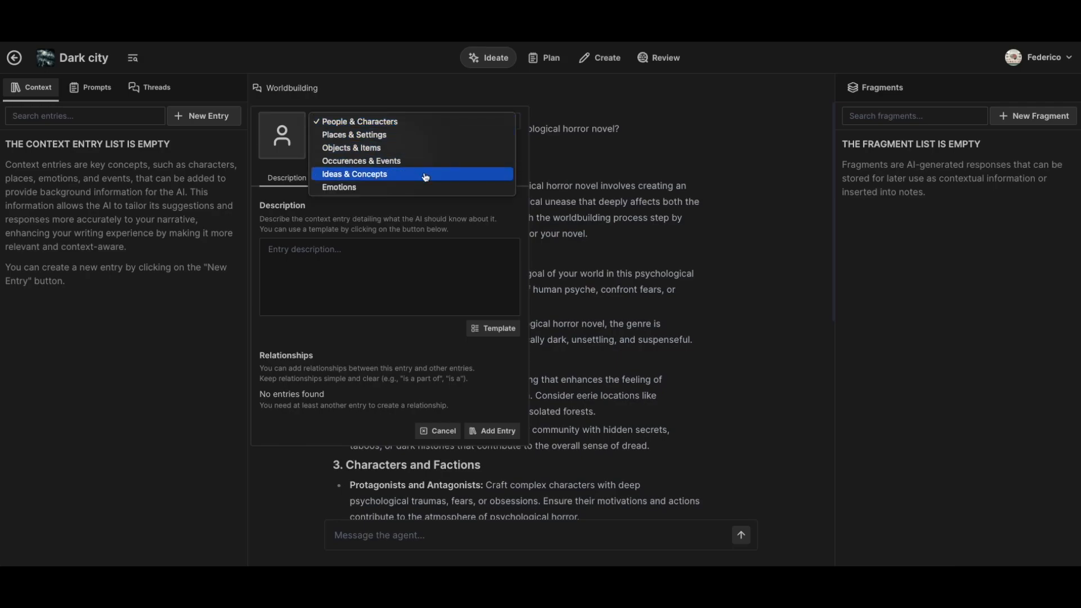
pyautogui.click(387, 220)
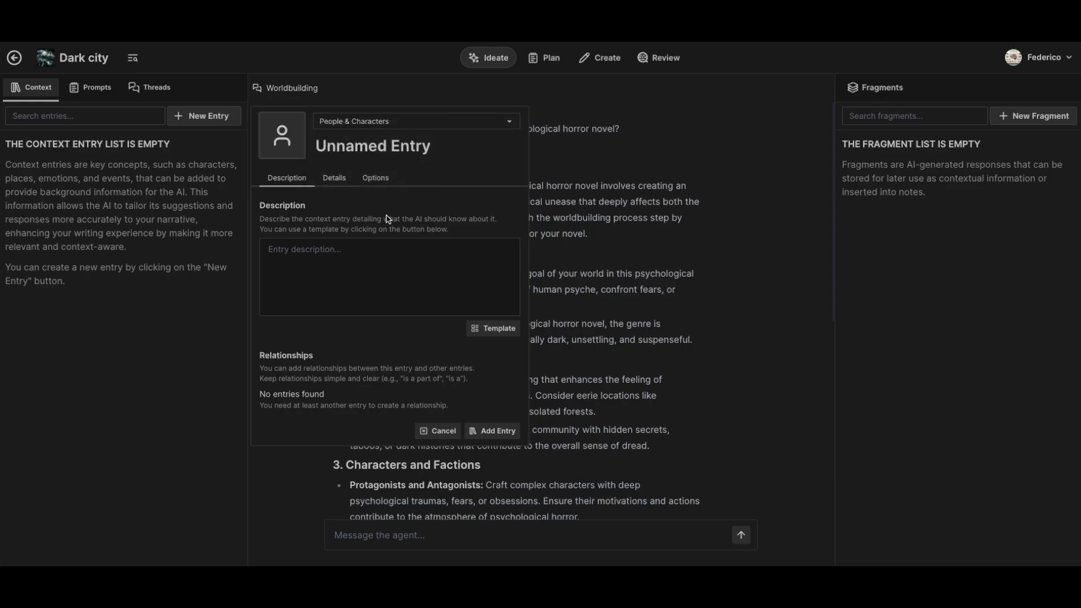
pyautogui.click(410, 121)
pyautogui.click(399, 135)
pyautogui.moveTo(14, 58); pyautogui.dragTo(281, 138)
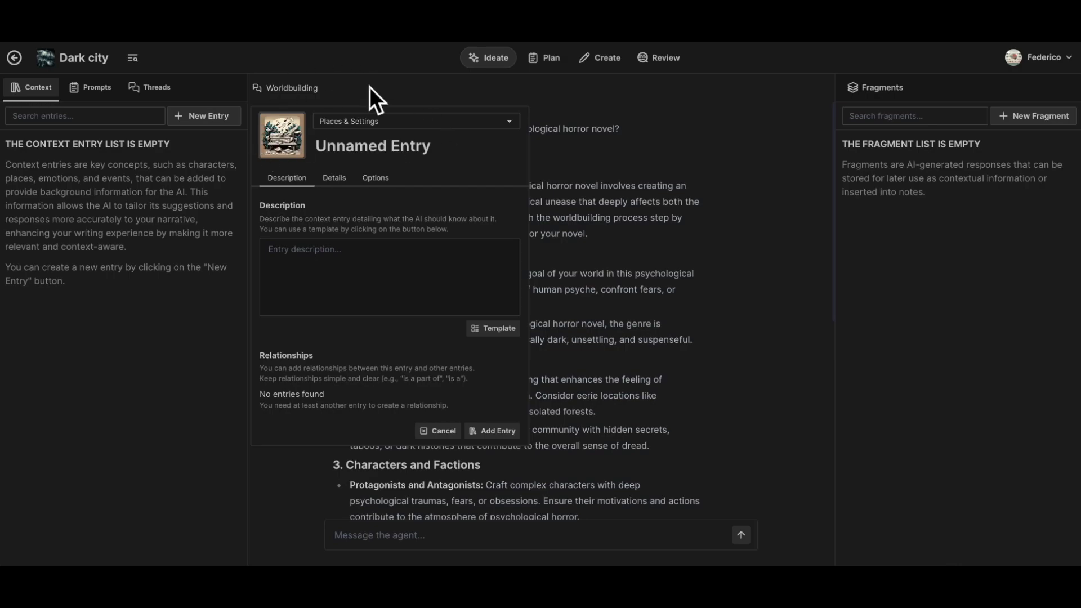
# Name the new context entry "The castle".
pyautogui.doubleClick(436, 143)
pyautogui.click(436, 143)
pyautogui.tripleClick(436, 144)
pyautogui.write('Th')
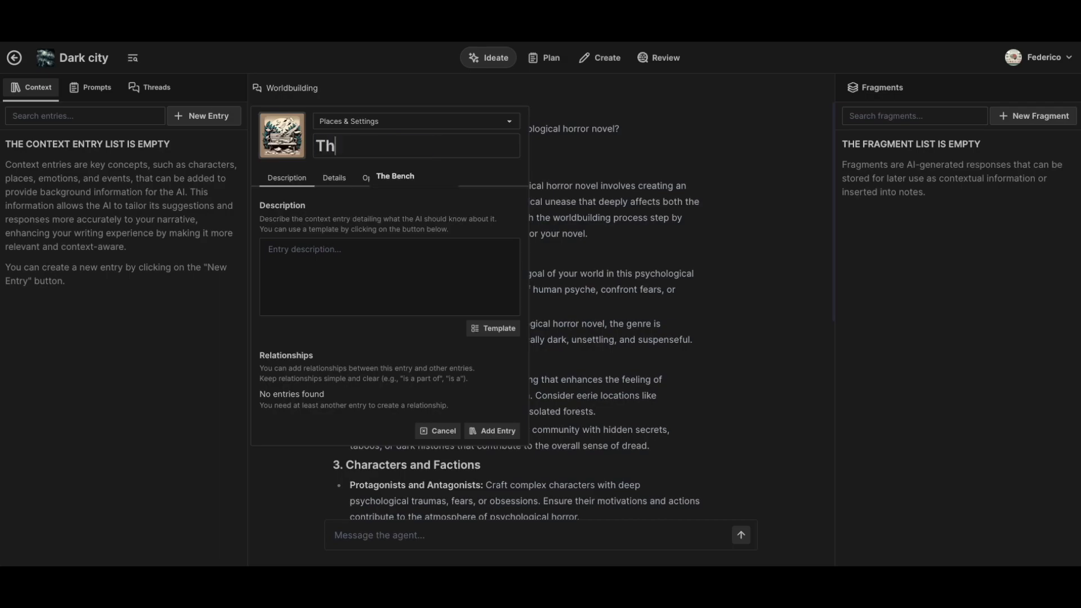
pyautogui.write('e castle')
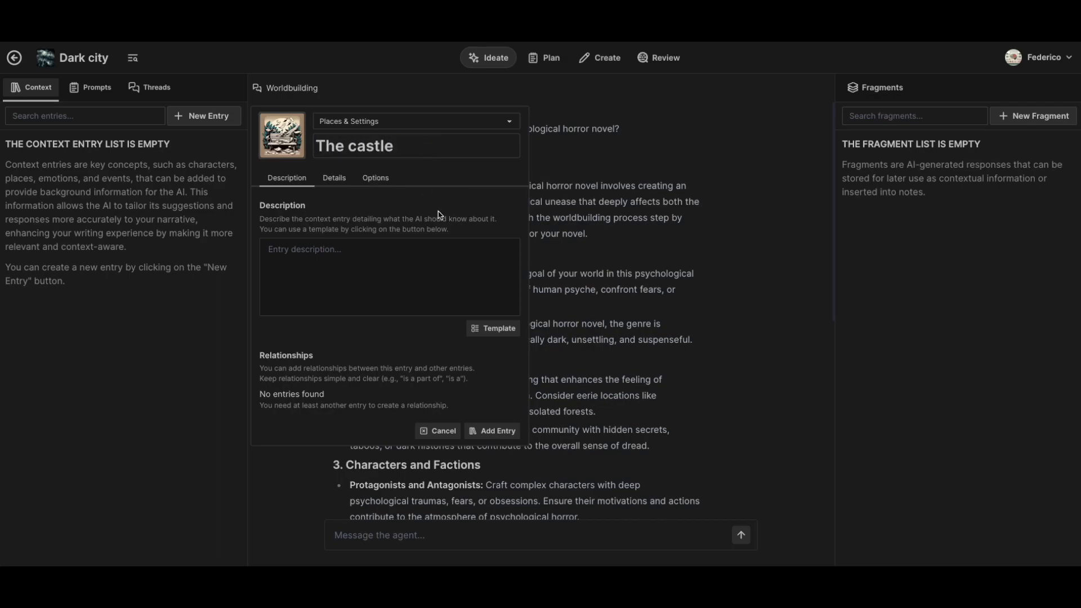
# Begin the entry's description with "The castle is a mystical place where souls are gathered and sent to their respective afterlife.".
pyautogui.click(418, 270)
pyautogui.write('The ca')
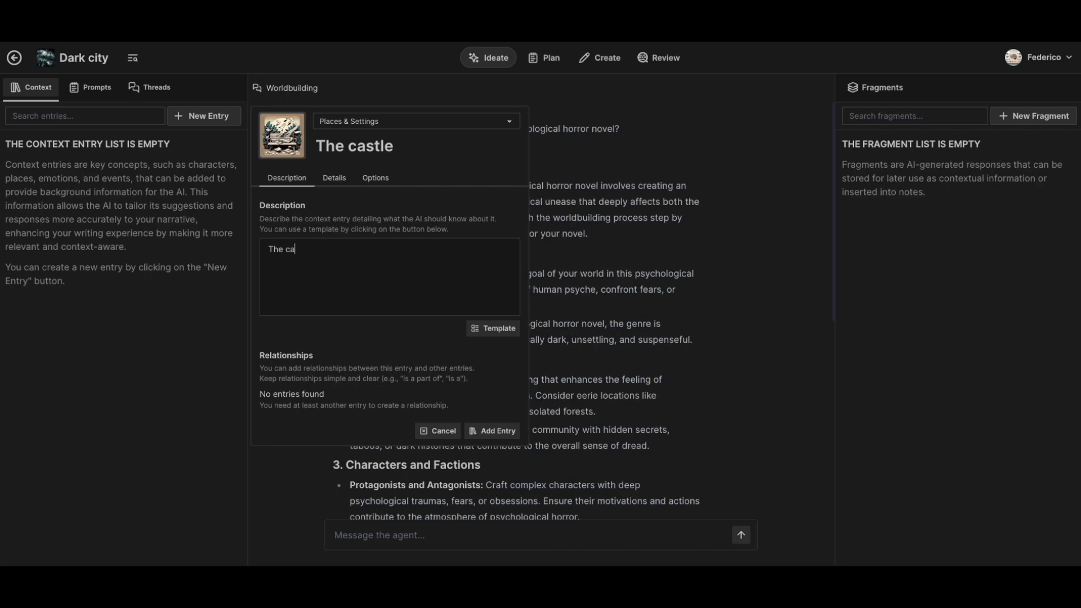
pyautogui.write('stle is a mysthical p')
pyautogui.rightClick(337, 248)
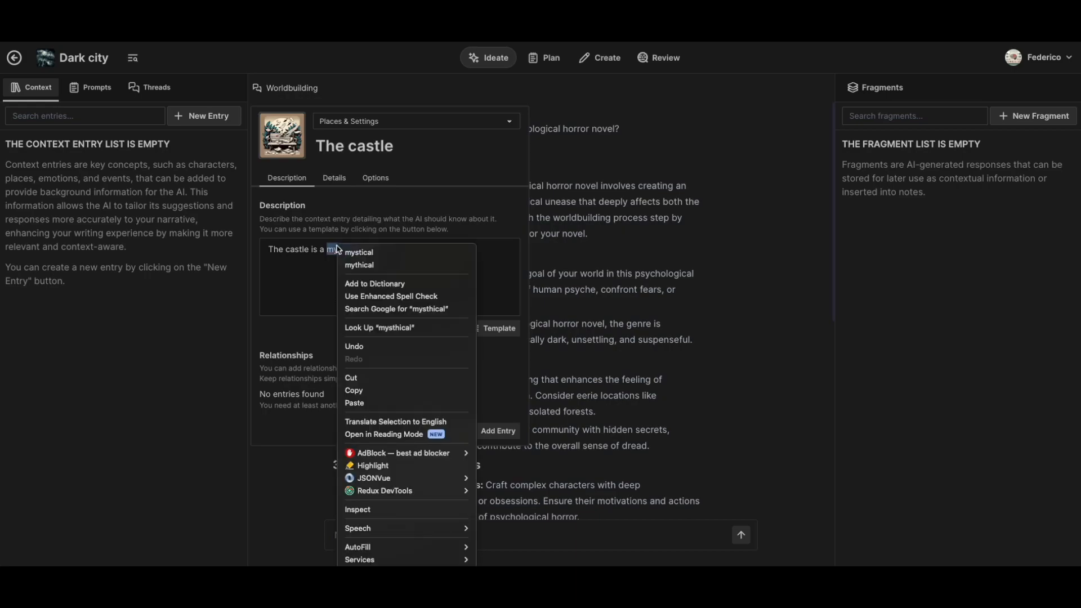
pyautogui.click(394, 253)
pyautogui.write('place where ')
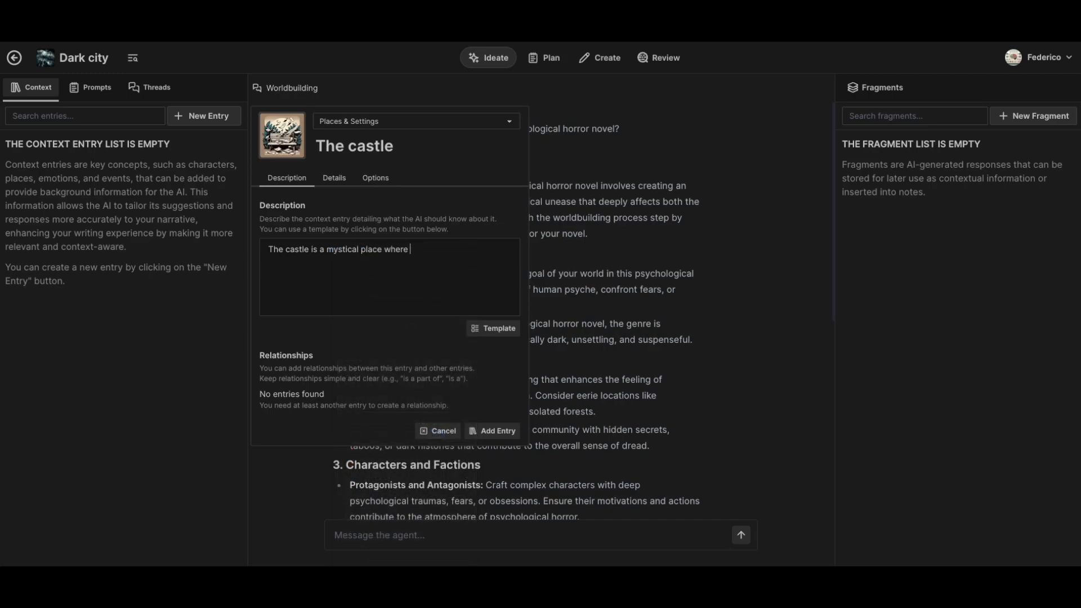
pyautogui.write('souls are pgathered and sent to th')
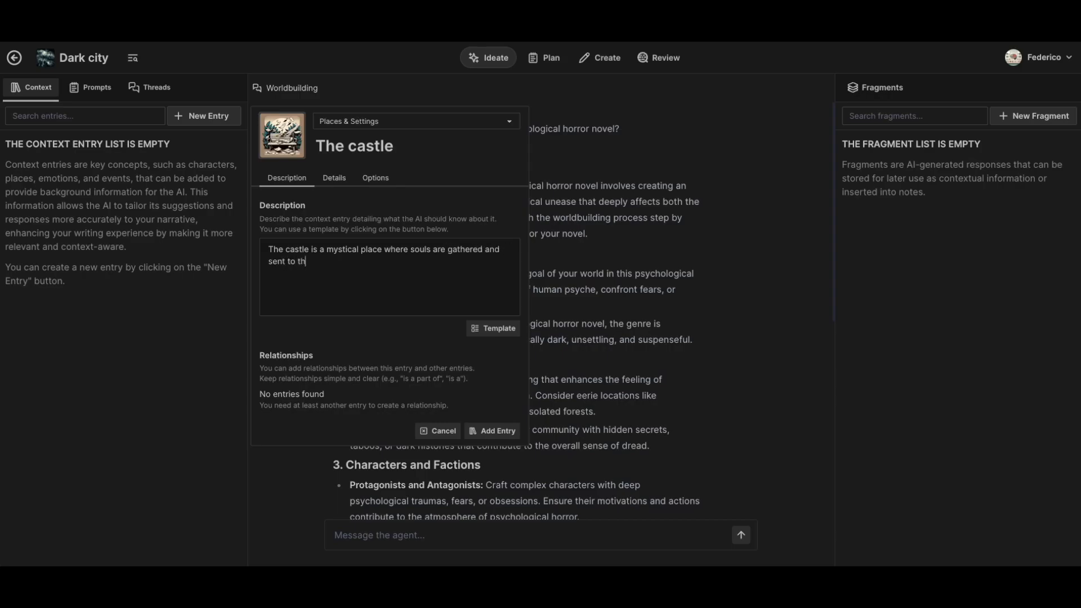
pyautogui.write('eir respective afterlife. The castle')
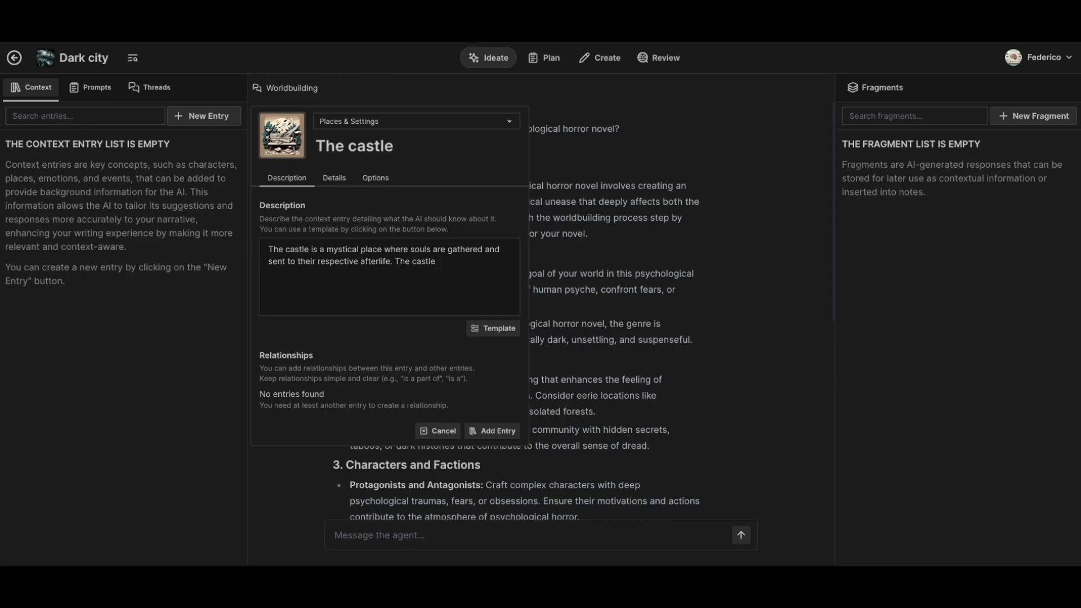
# Complete the description by stating that the castle lives on the astral plane and in a location called "The Dark Land".
pyautogui.write(' is lives on the astral plane and in a ')
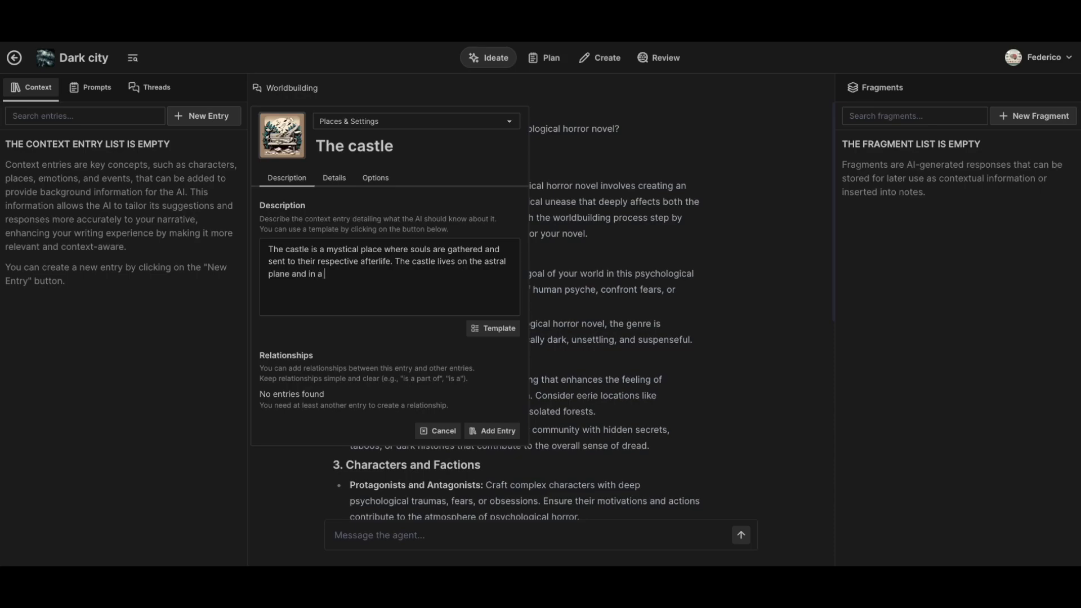
pyautogui.write('location called "Mon')
pyautogui.press('BackSpace')
pyautogui.press('BackSpace')
pyautogui.press('BackSpace')
pyautogui.write('The Monast')
pyautogui.press('BackSpace')
pyautogui.press('BackSpace')
pyautogui.press('BackSpace')
pyautogui.press('BackSpace')
pyautogui.press('BackSpace')
pyautogui.press('BackSpace')
pyautogui.write('Dark Lan')
pyautogui.write('g')
pyautogui.write('"')
# Copy the entire castle description to the clipboard and clear the description.
pyautogui.moveTo(468, 274); pyautogui.dragTo(217, 228)
pyautogui.hotkey('ctrl', 'c')
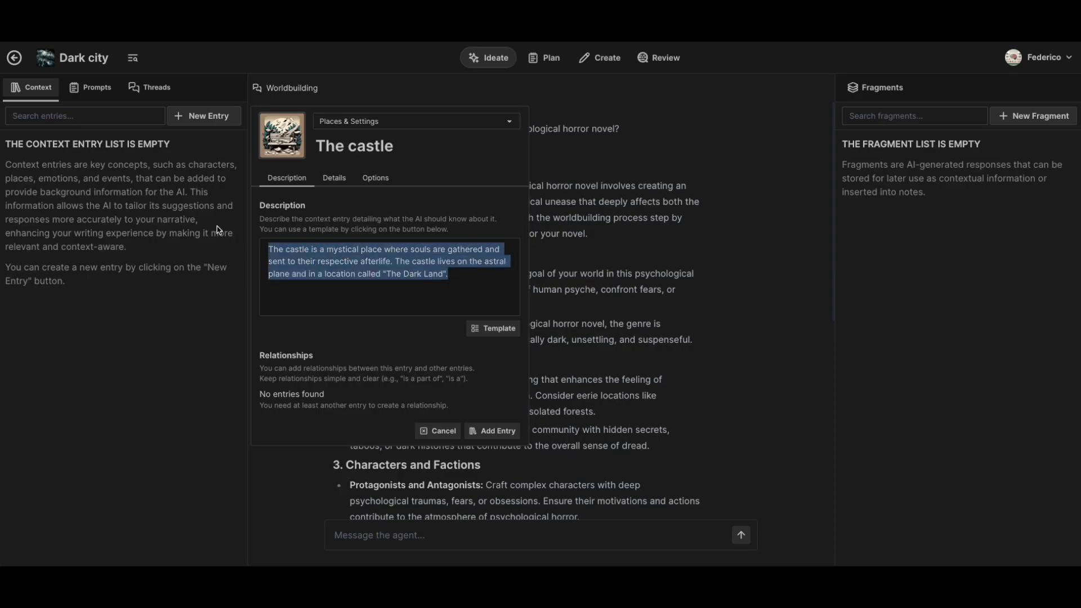
pyautogui.press('BackSpace')
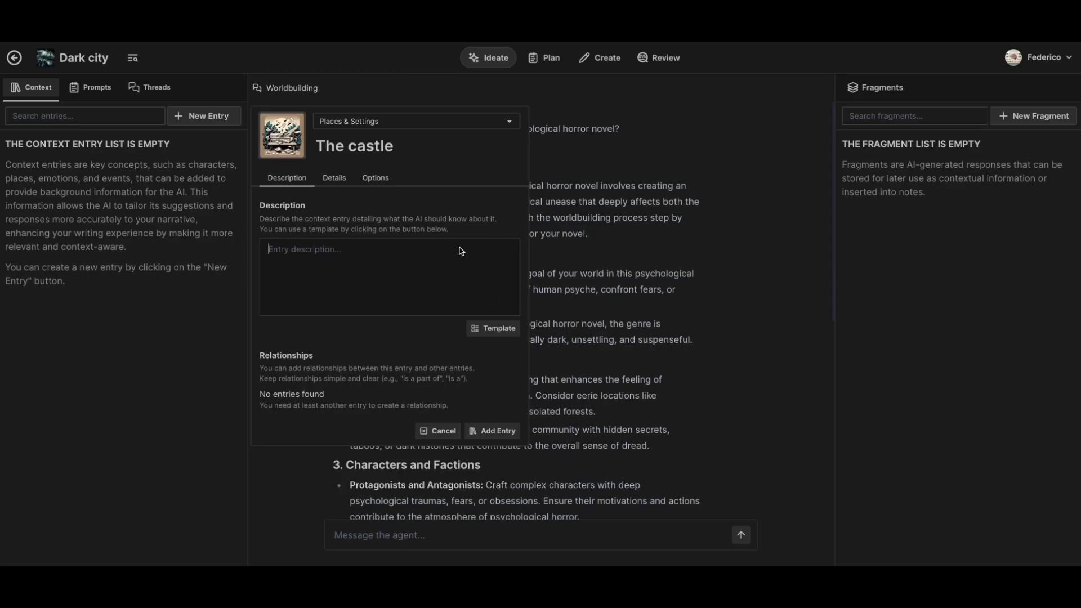
# Fill the castle entry's description with the Places & Settings template and look through its sections.
pyautogui.click(508, 331)
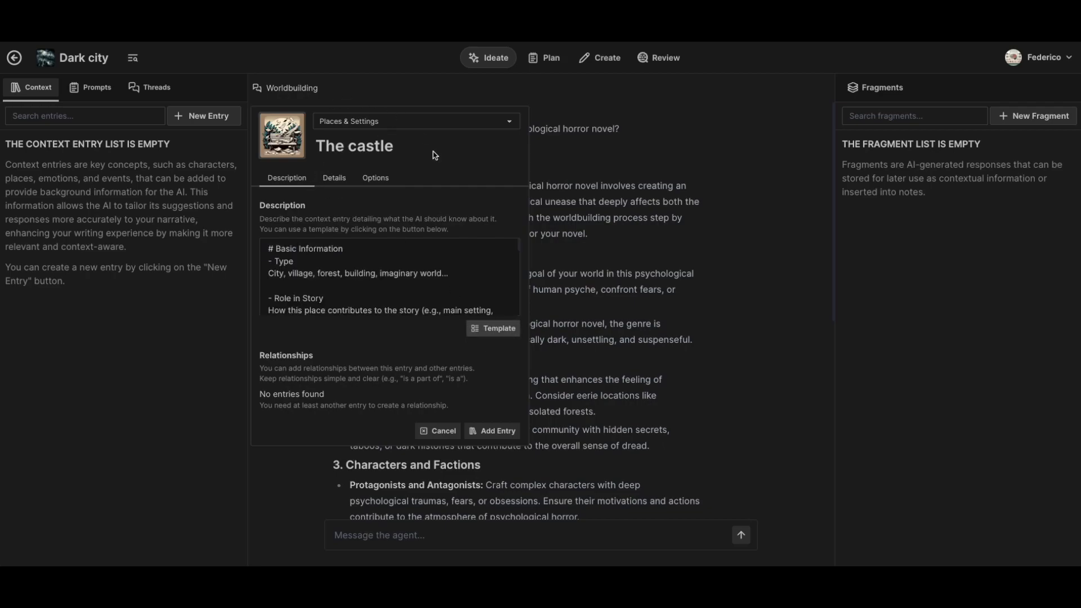
pyautogui.scroll(-10, 404, 289)
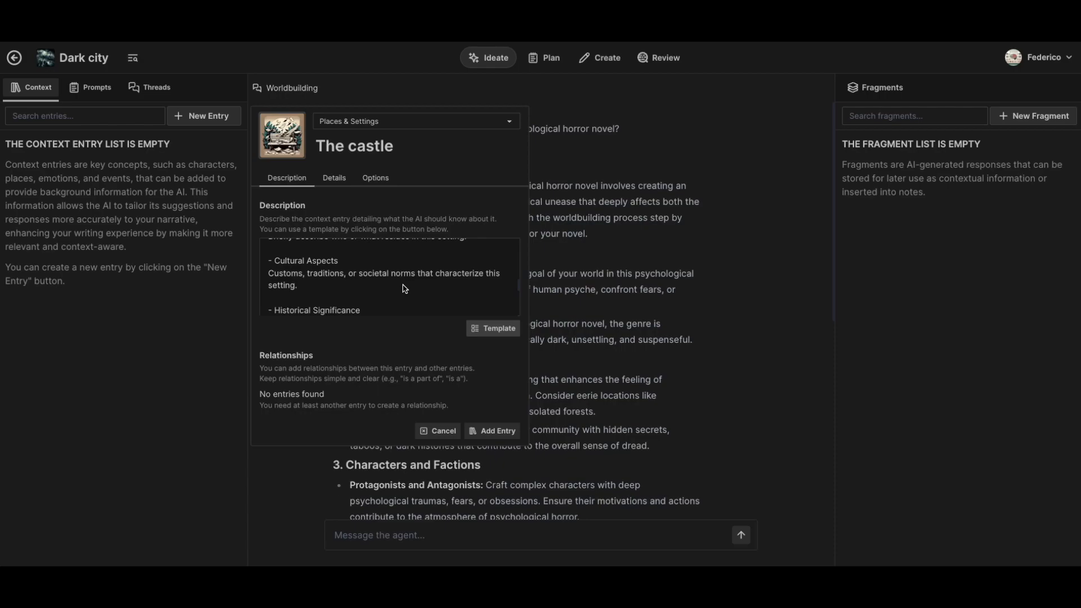
pyautogui.scroll(10, 403, 289)
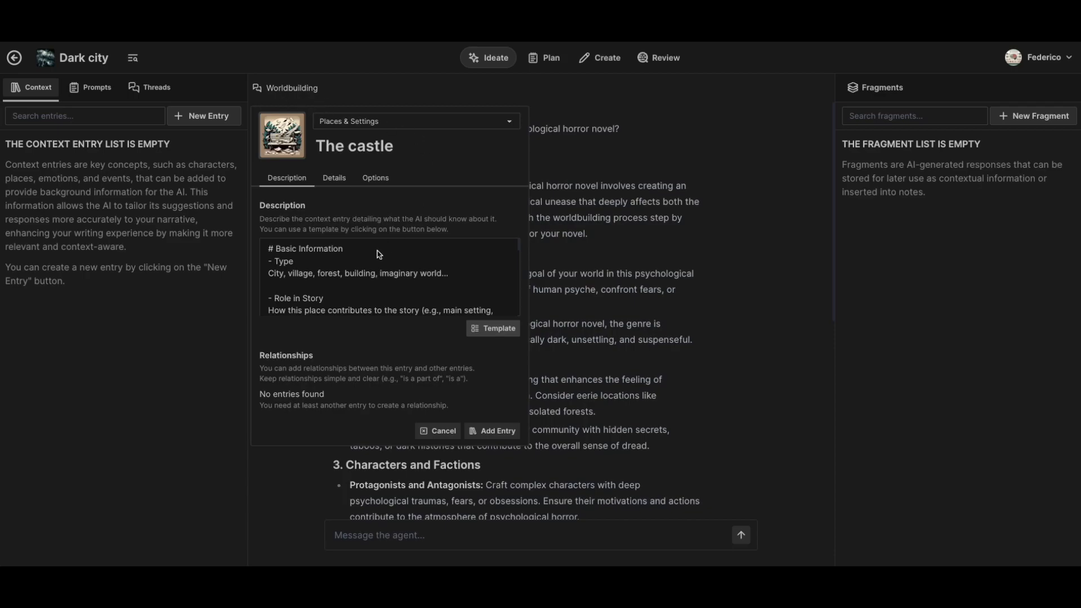
# Replace the template text in the description with the copied castle description and add the entry to the project.
pyautogui.scroll(-3, 363, 279)
pyautogui.scroll(-2, 344, 285)
pyautogui.scroll(-3, 364, 284)
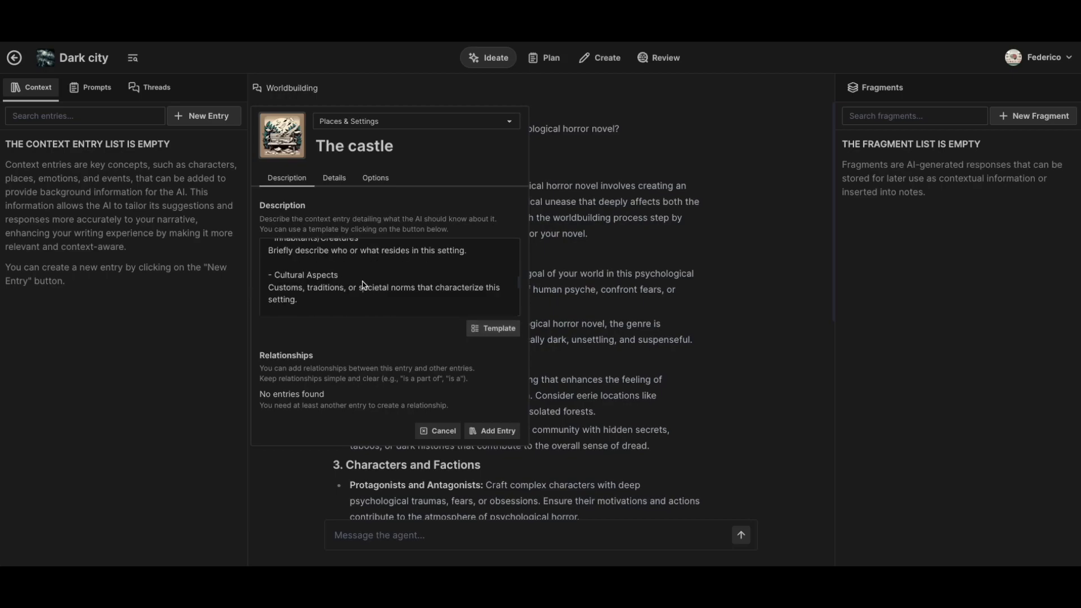
pyautogui.hotkey('ctrl', 'a')
pyautogui.press('BackSpace')
pyautogui.hotkey('ctrl', 'v')
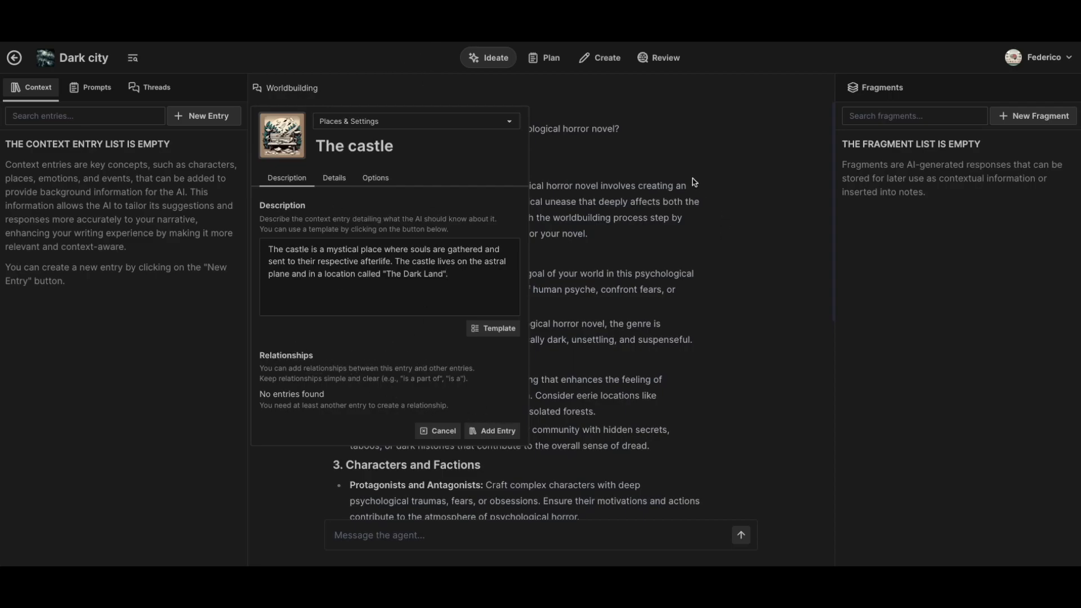
pyautogui.click(500, 431)
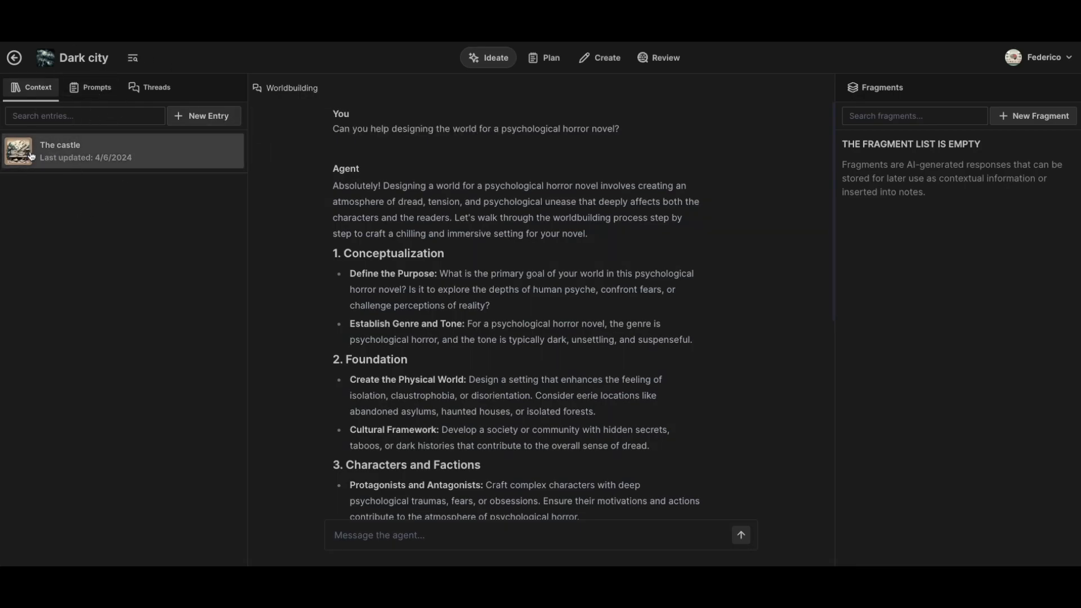
# Make "The castle" entry available as context to the Worldbuilding thread, save it and return to the context entries.
pyautogui.click(152, 88)
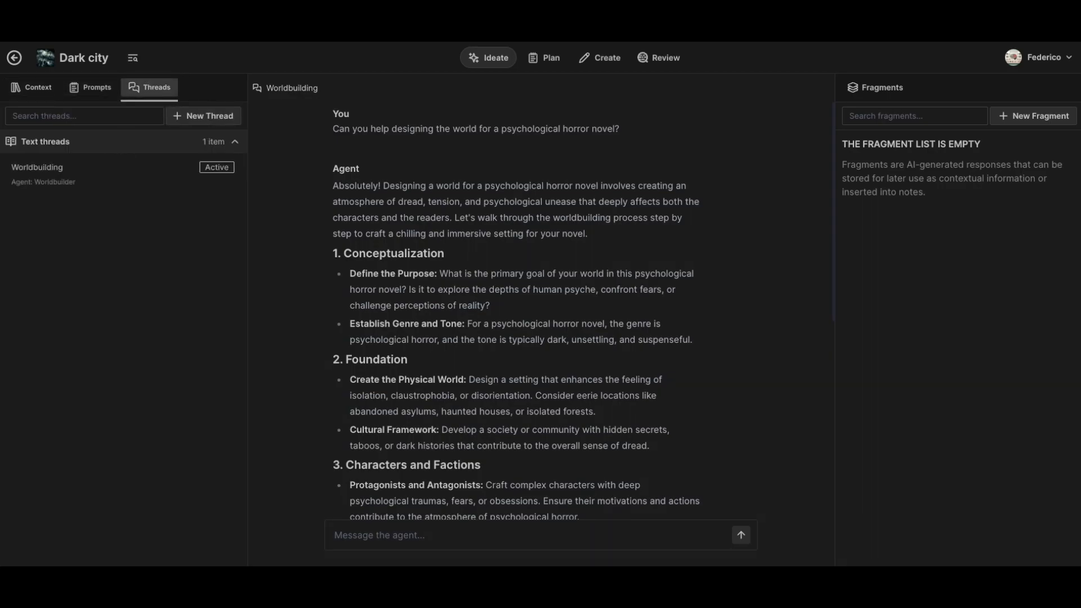
pyautogui.click(107, 170)
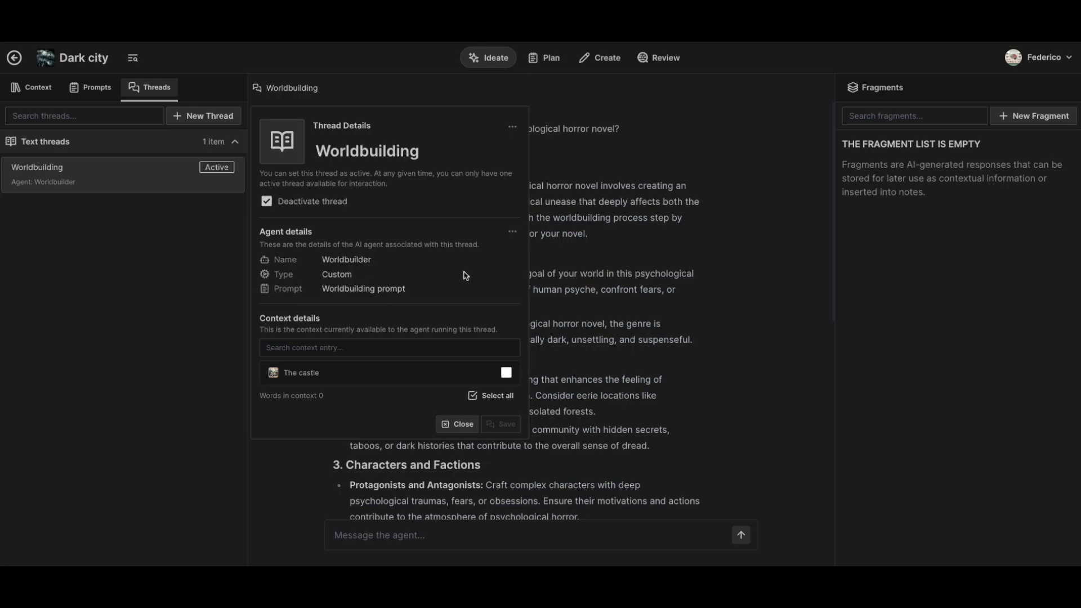
pyautogui.click(506, 373)
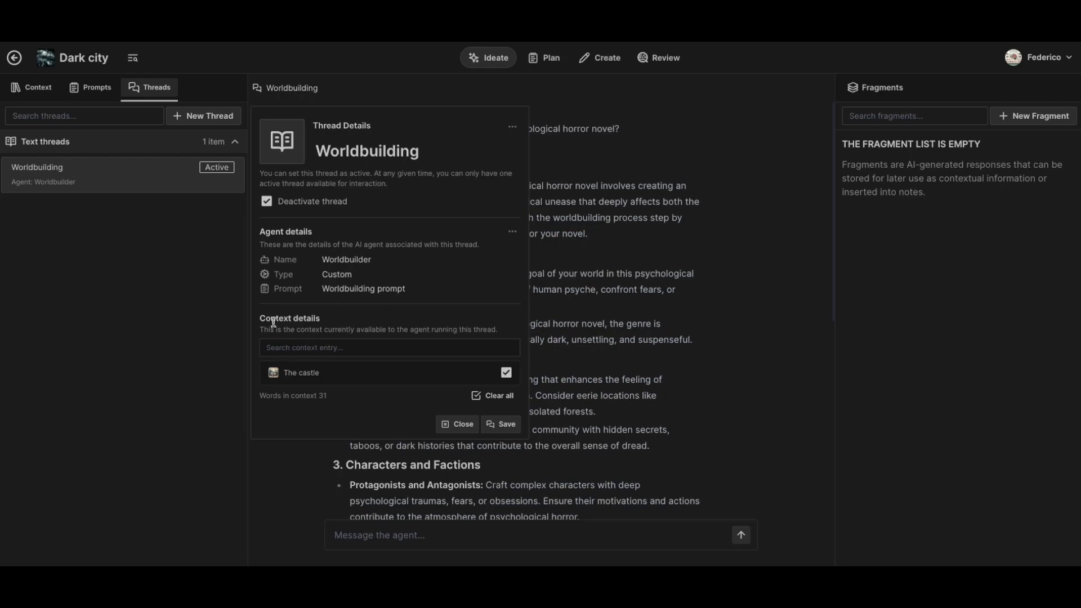
pyautogui.click(502, 424)
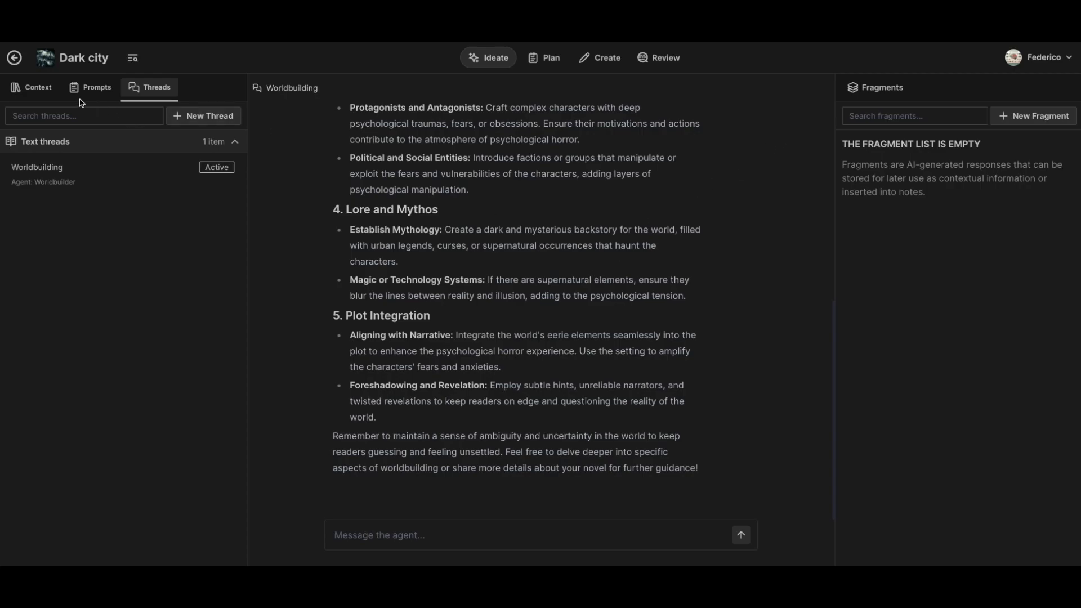
pyautogui.click(31, 89)
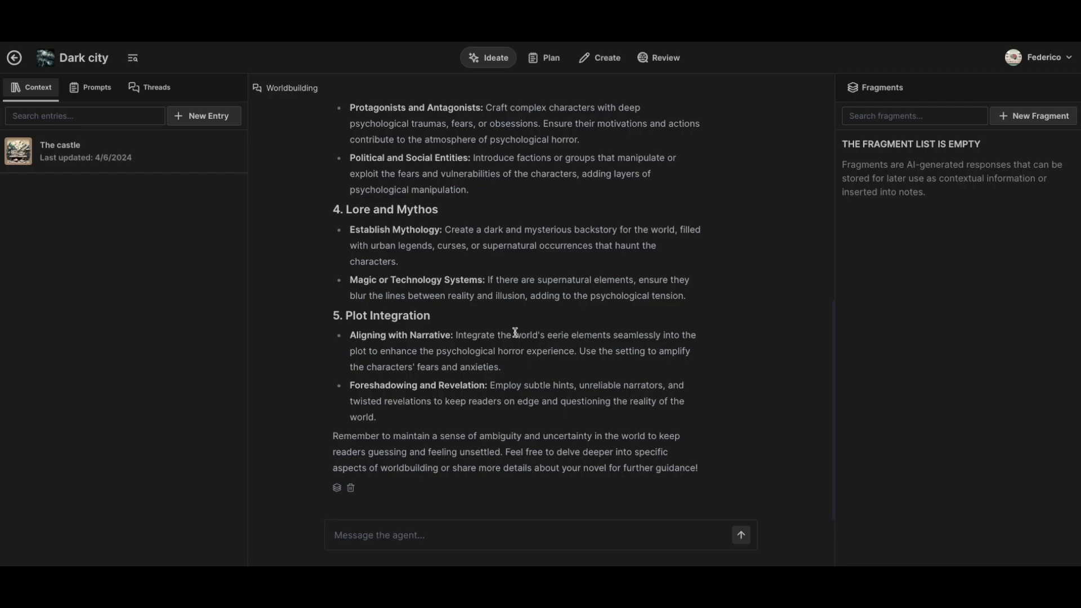
# Ask the agent "That is great, but before starting with that, can you tell me what you know about "The castle"?" and highlight its closing interpretation.
pyautogui.click(420, 533)
pyautogui.write('That is great, but before startin')
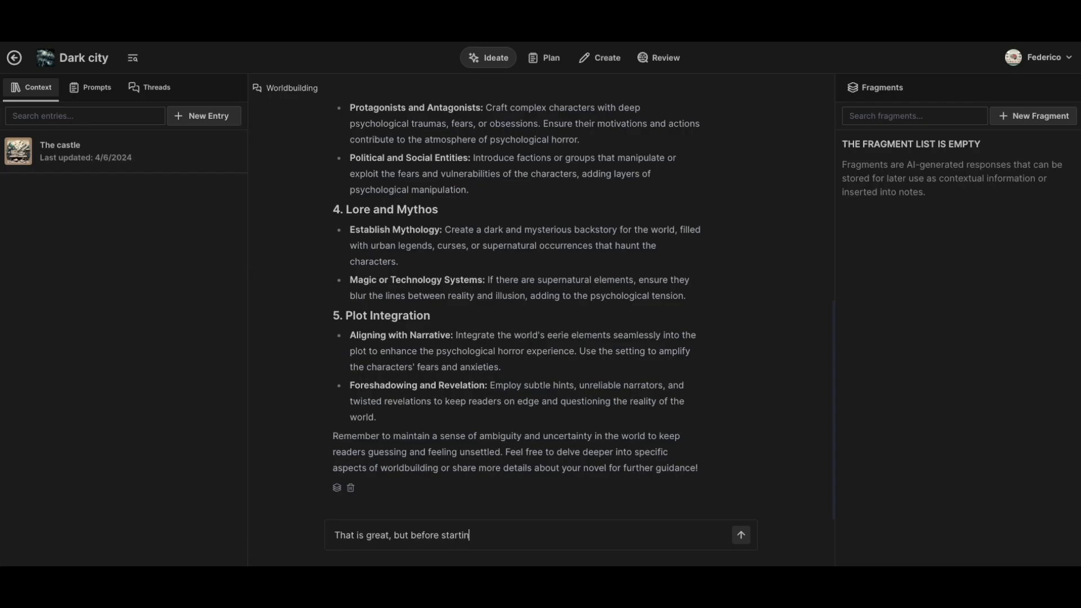
pyautogui.write('g with that, can you tell me ')
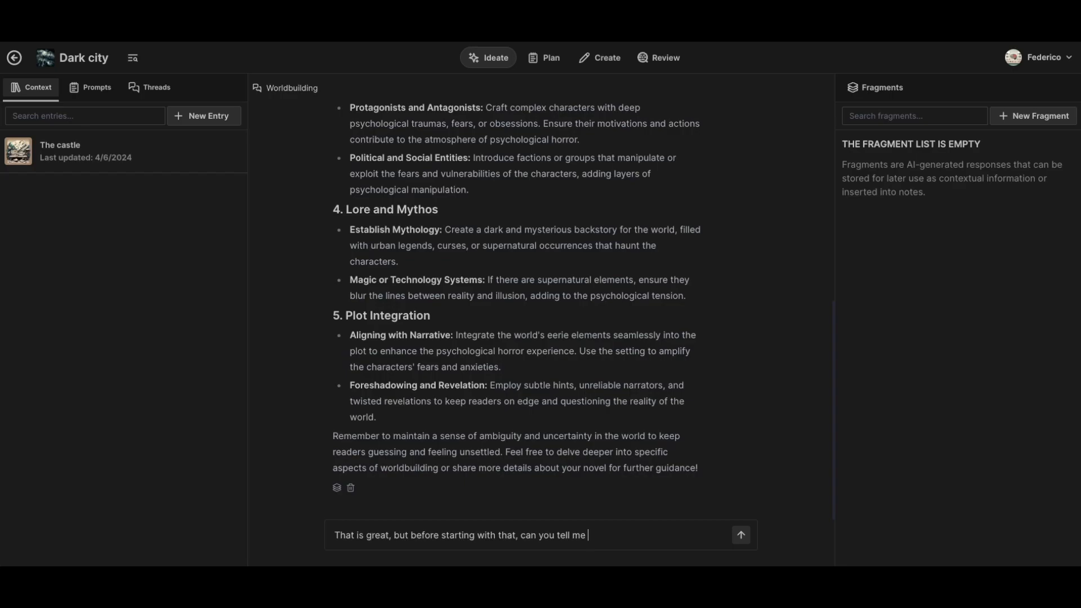
pyautogui.write('what you kj')
pyautogui.press('BackSpace')
pyautogui.write('now about "')
pyautogui.press('BackSpace')
pyautogui.write('the')
pyautogui.press('BackSpace')
pyautogui.press('BackSpace')
pyautogui.write('The Castle"?')
pyautogui.press('Return')
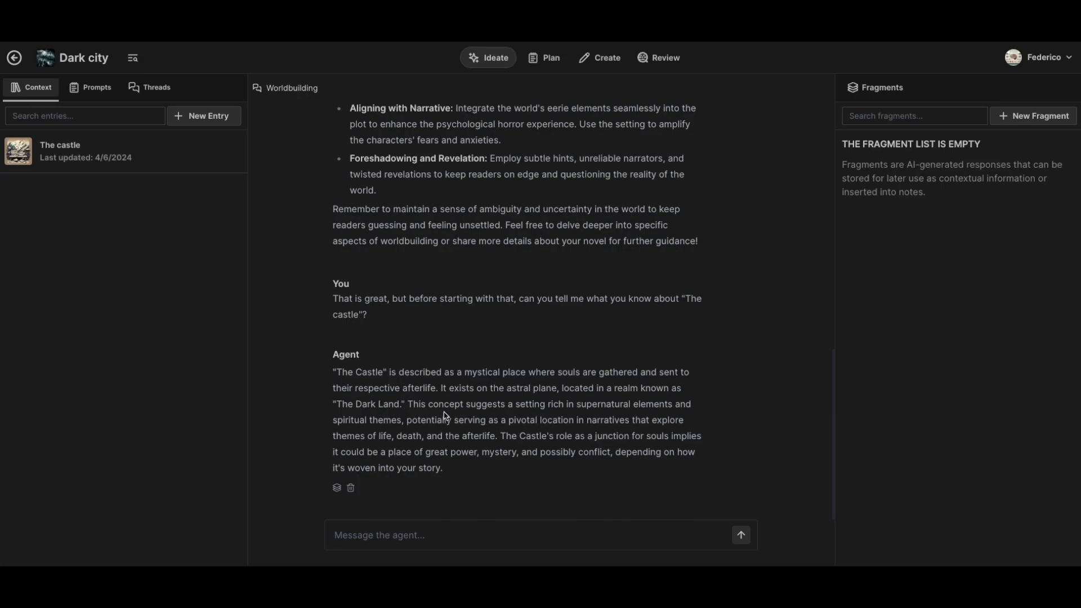
pyautogui.moveTo(408, 404); pyautogui.dragTo(444, 468)
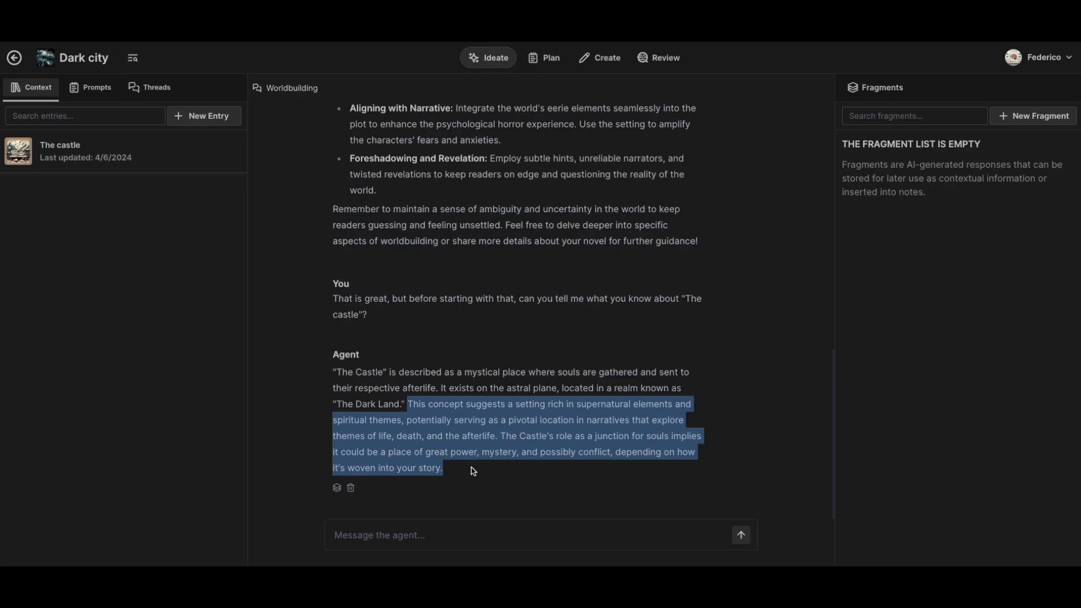
pyautogui.click(457, 420)
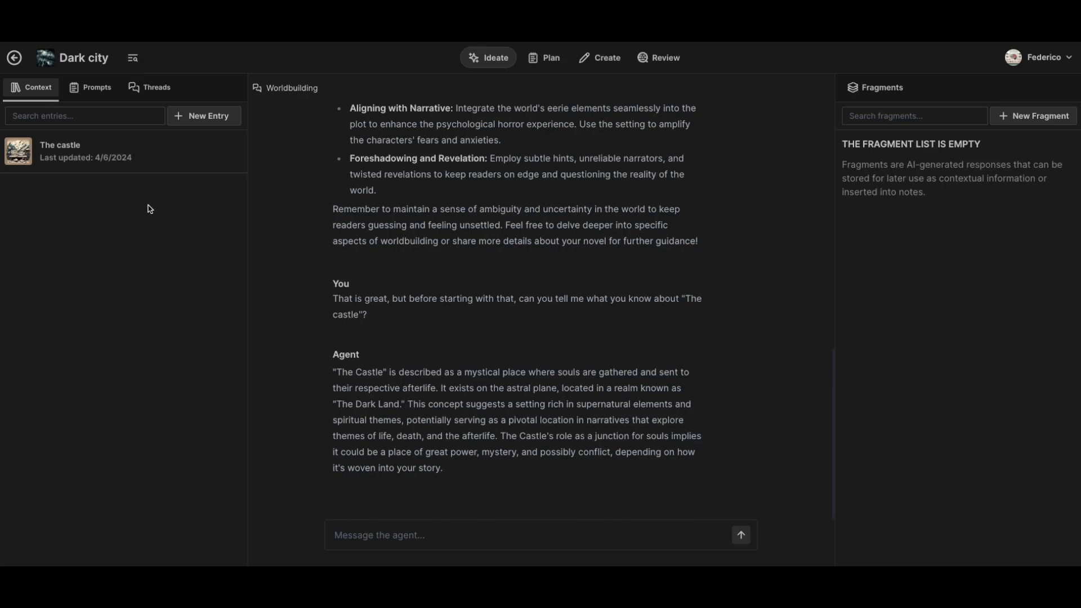
# Create a new thread named "Image thread" that is run by the Image Agent.
pyautogui.click(164, 88)
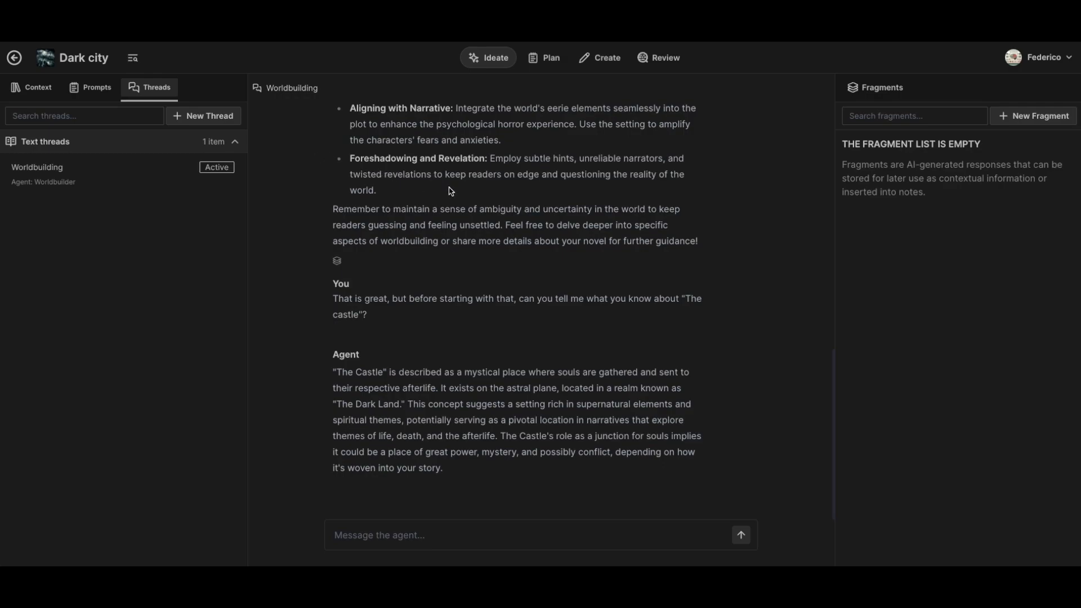
pyautogui.click(220, 123)
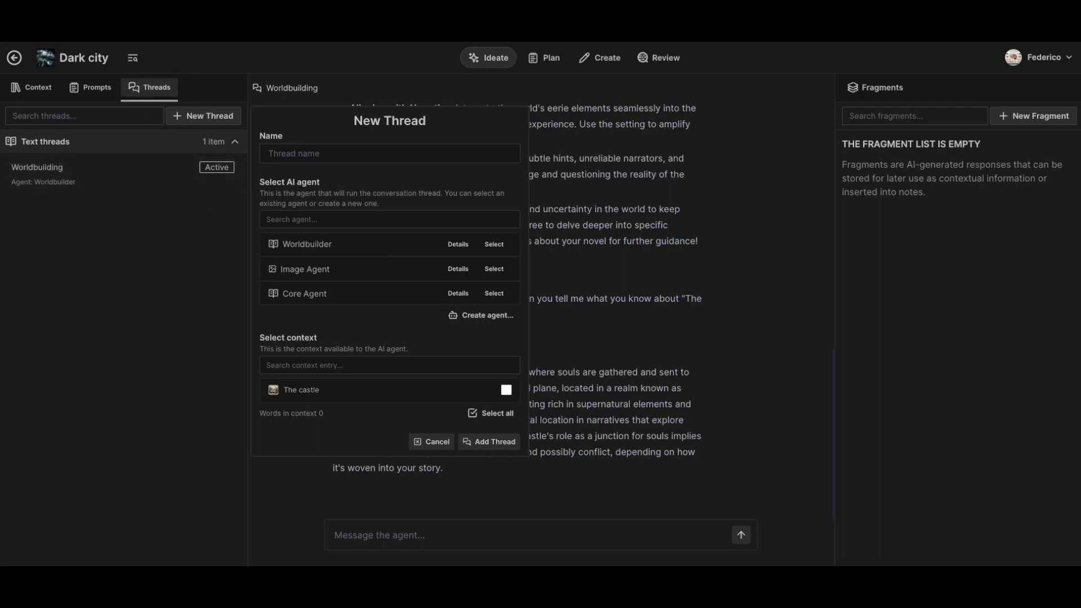
pyautogui.click(294, 155)
pyautogui.write('Image thread')
pyautogui.click(494, 268)
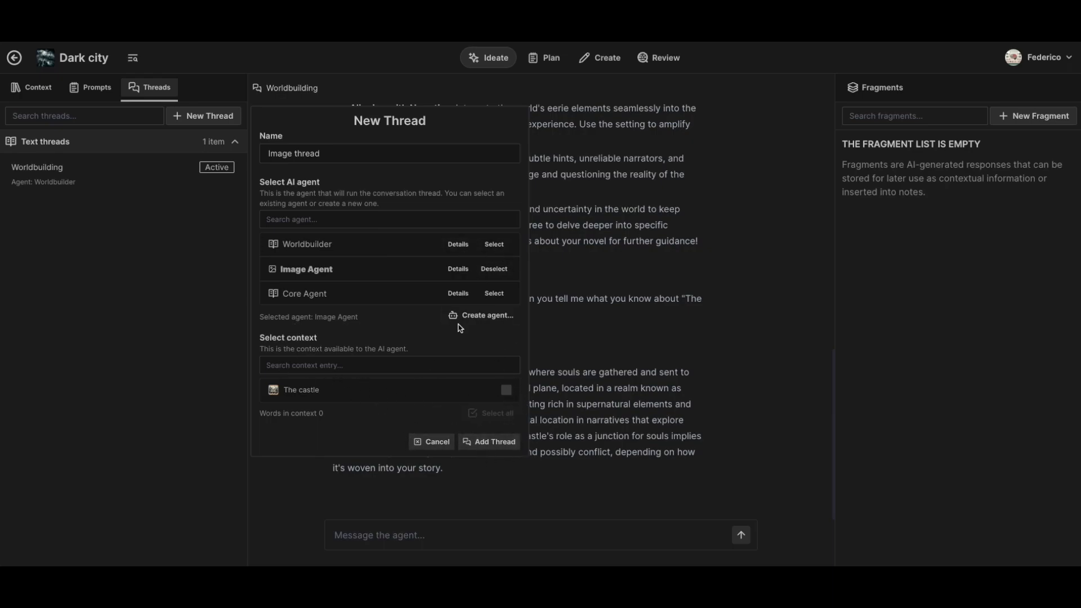
pyautogui.click(501, 442)
# Set "Image thread" as the active thread and collapse the Text threads group.
pyautogui.click(119, 208)
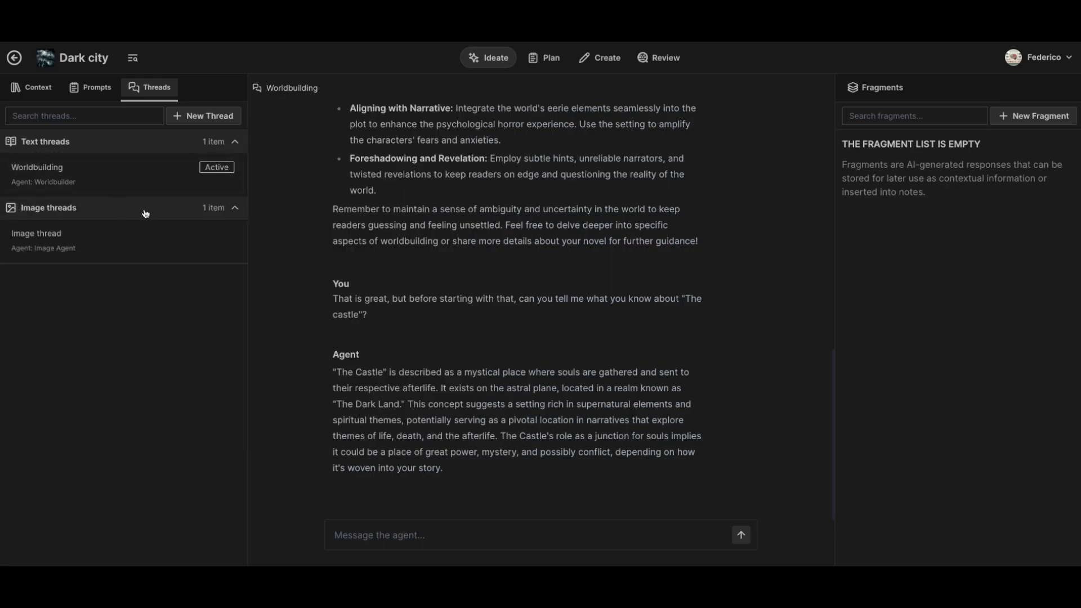
pyautogui.click(198, 210)
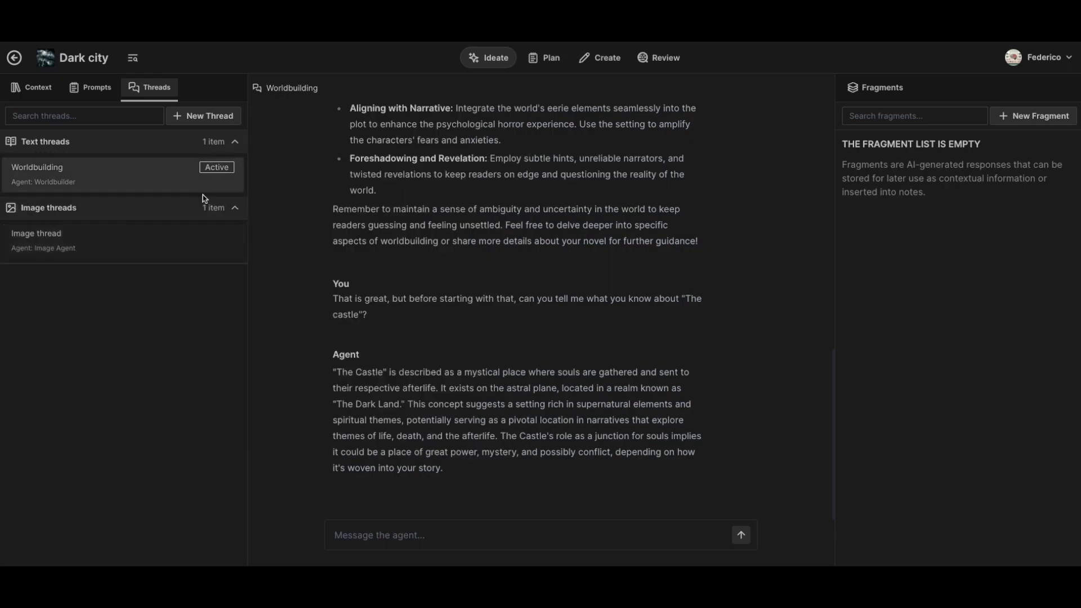
pyautogui.click(164, 213)
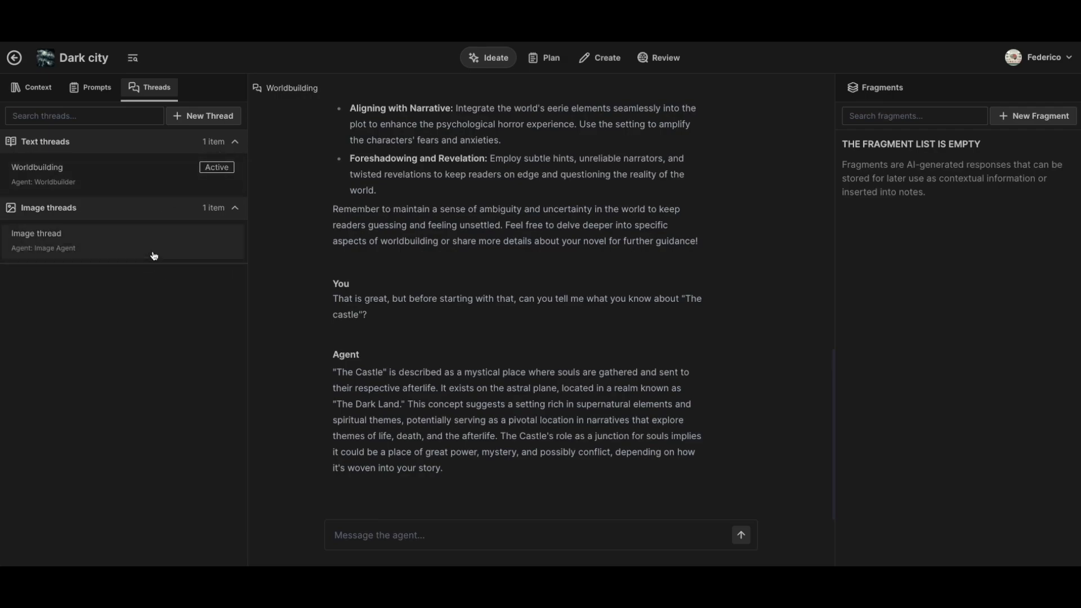
pyautogui.click(177, 248)
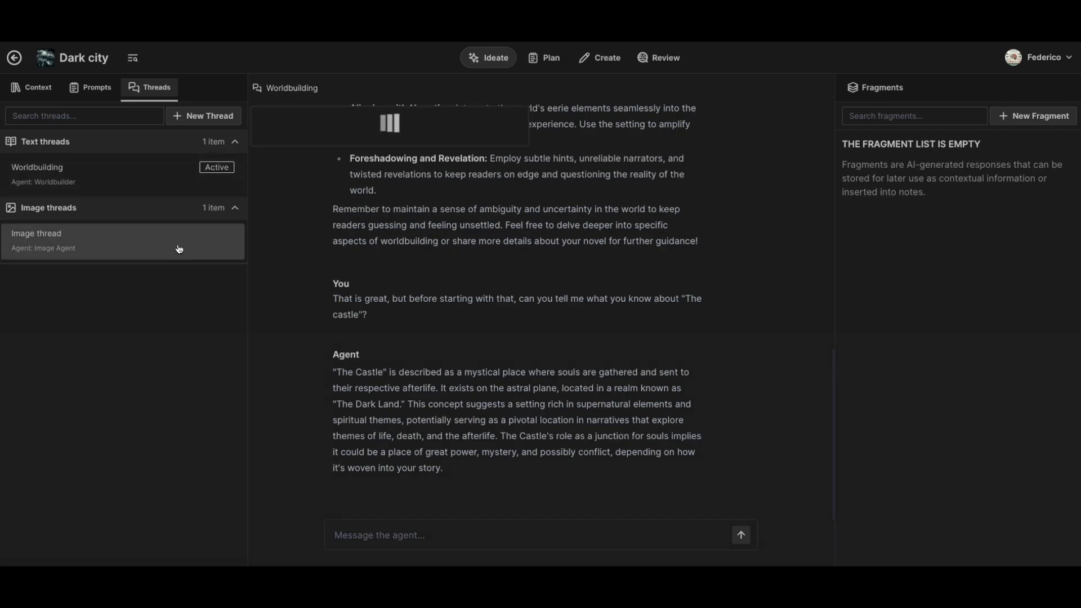
pyautogui.click(268, 202)
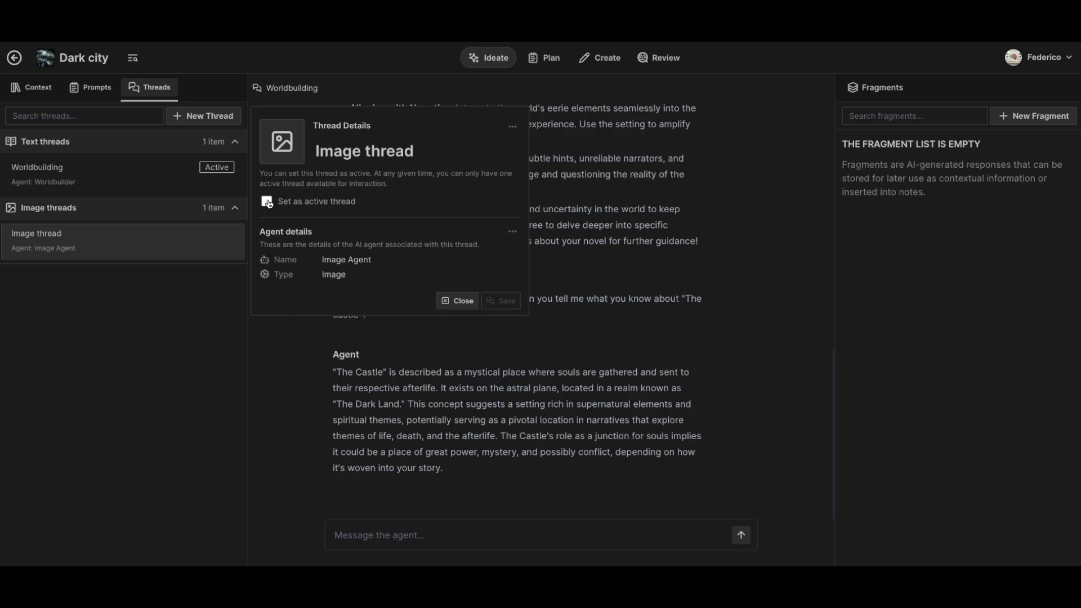
pyautogui.click(457, 300)
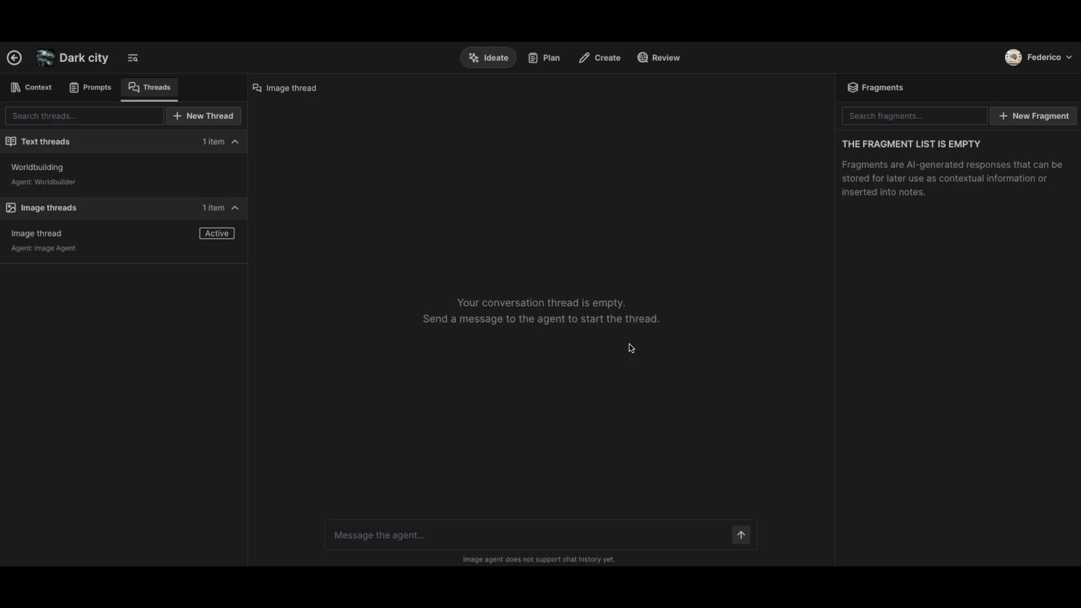
pyautogui.click(235, 145)
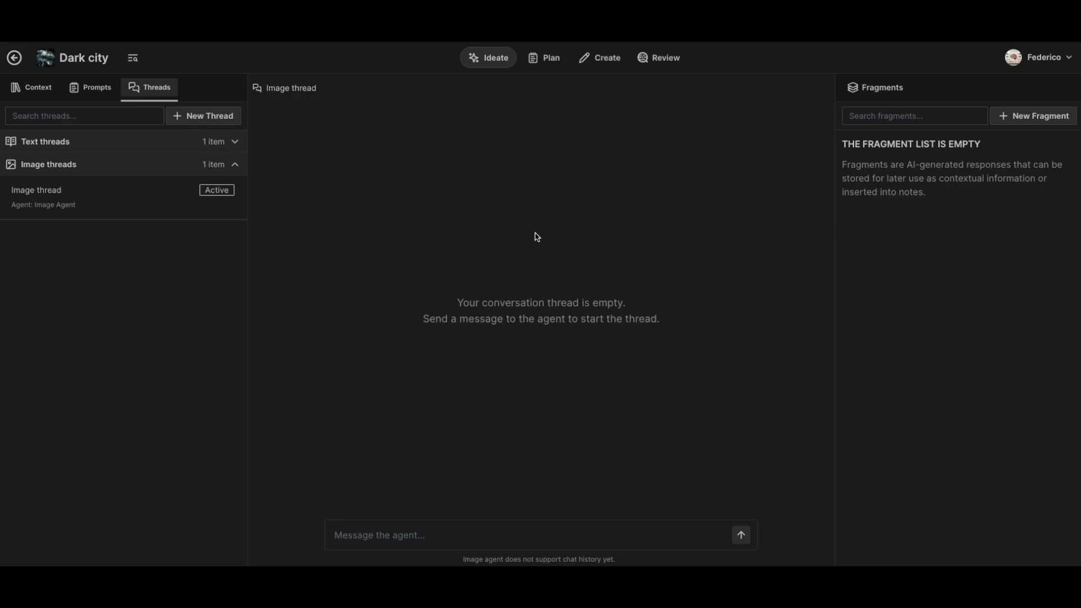
# Begin the image prompt with "Design the cover for a psychological horror novel centered around the "Castle", a mystical place where souls gather.".
pyautogui.click(376, 537)
pyautogui.write('Design the cover for a psychological horror novel ')
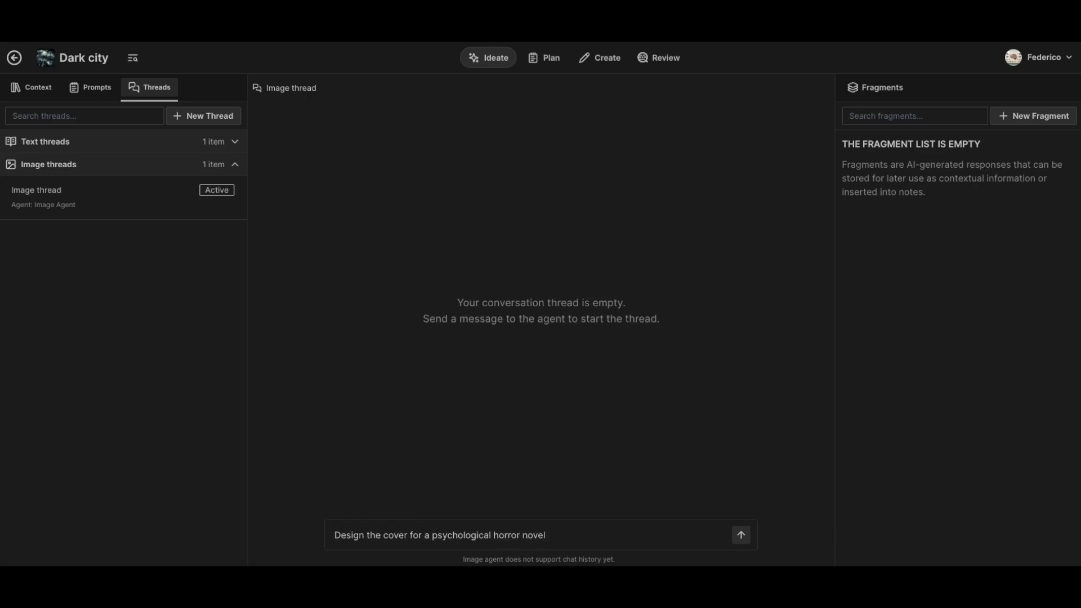
pyautogui.write('centered around the "Castle", a mystical')
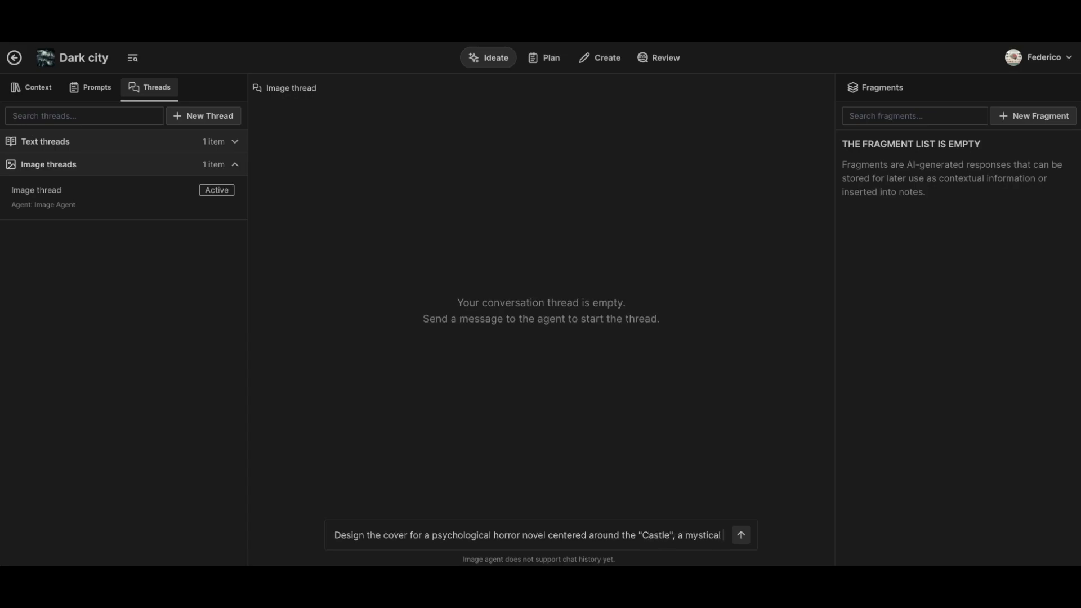
pyautogui.write(' place where sould gather.')
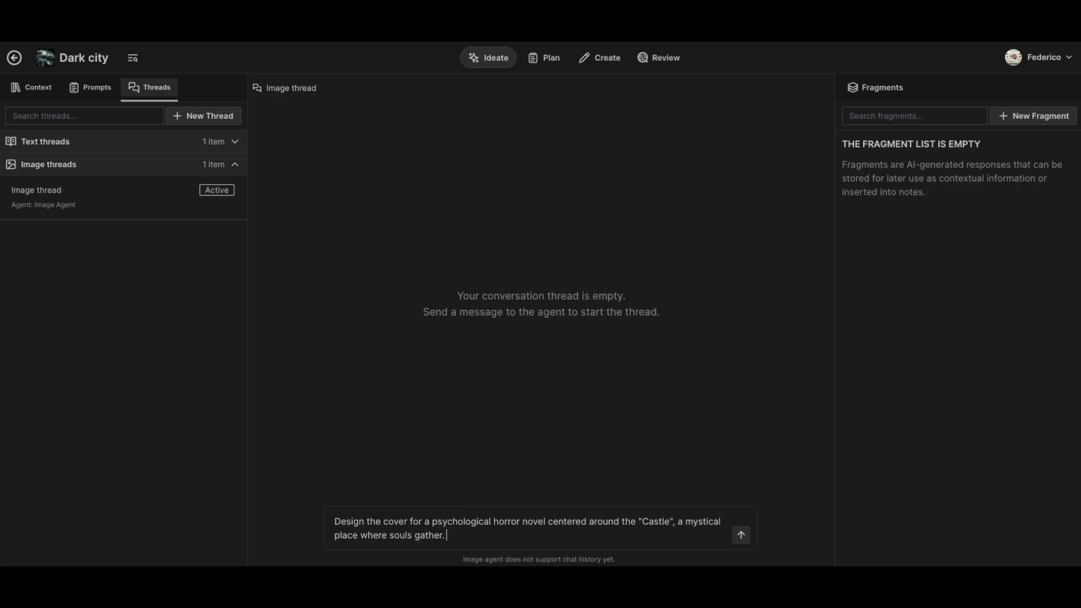
# Complete the prompt with "Use dark tones and a dark and gray palette. Use h. r. giger style." and send it to the Image Agent.
pyautogui.write(' Use dark tones and a dakr')
pyautogui.press('BackSpace')
pyautogui.press('BackSpace')
pyautogui.write('rk and gray palette.')
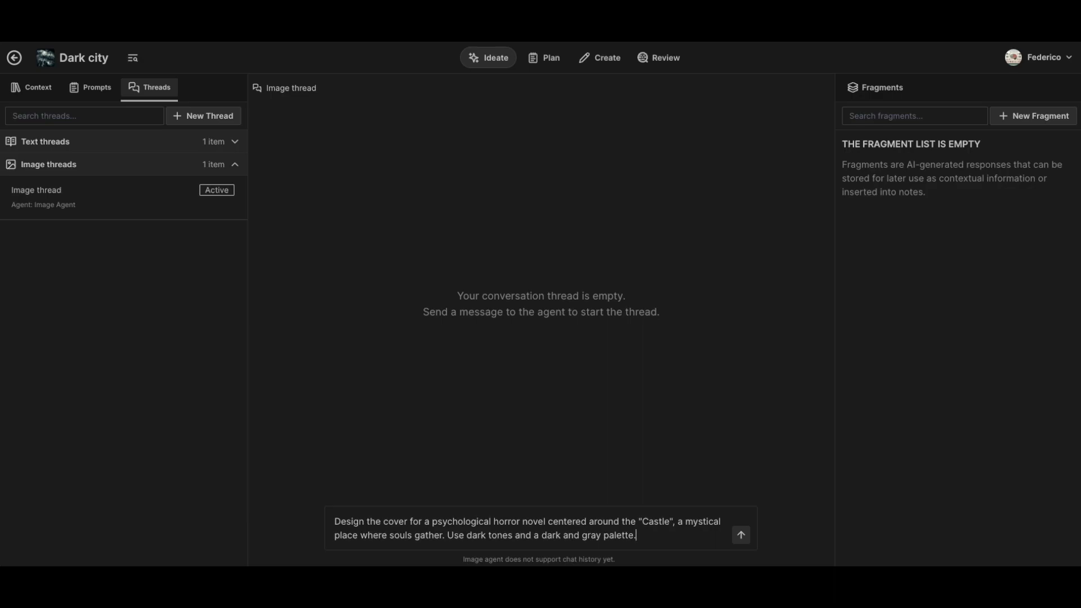
pyautogui.write(' Use h. r. giger style.')
pyautogui.press('Return')
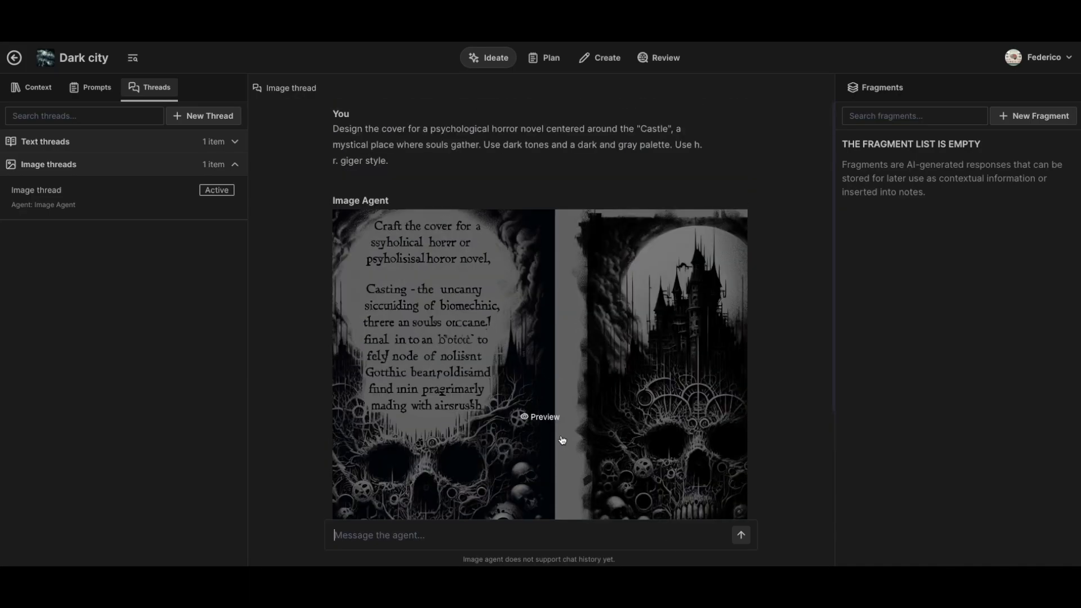
# Examine the generated cover image from top to bottom and compare it with the prompt.
pyautogui.scroll(-3, 751, 322)
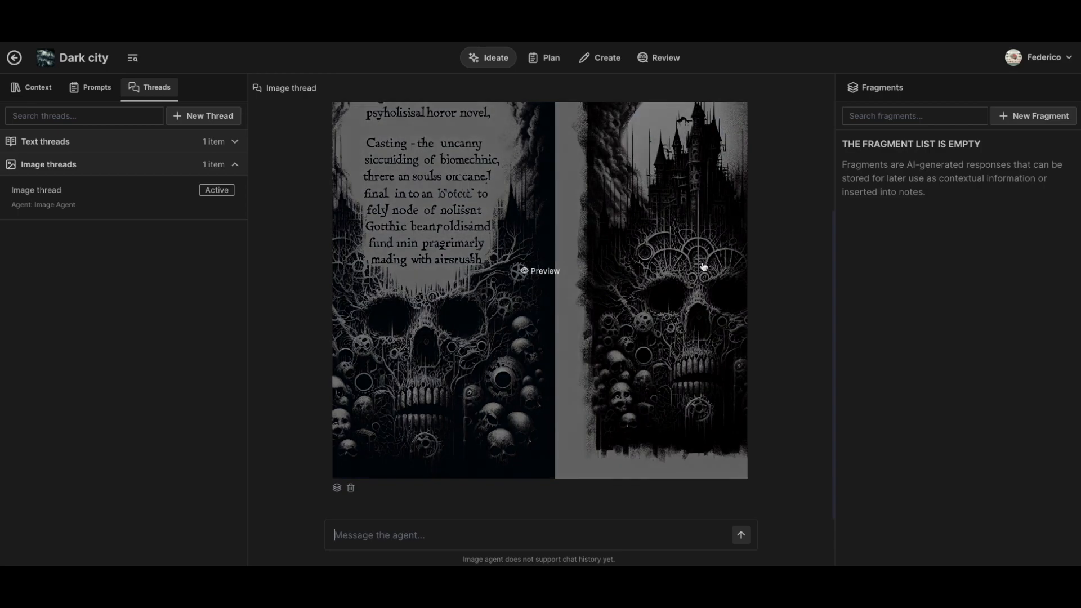
pyautogui.scroll(2, 681, 360)
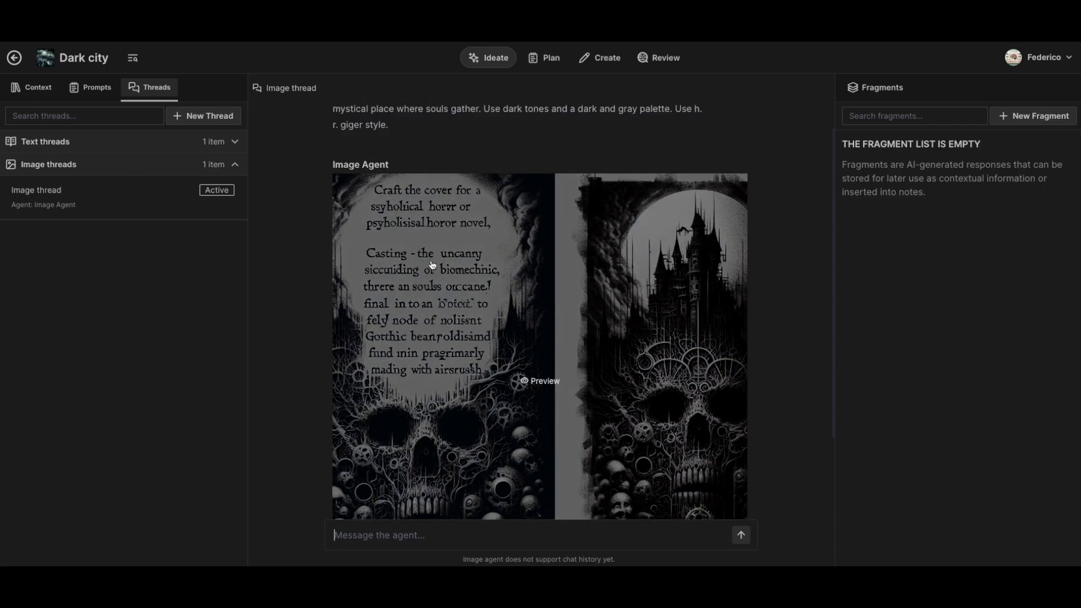
pyautogui.scroll(-1, 713, 379)
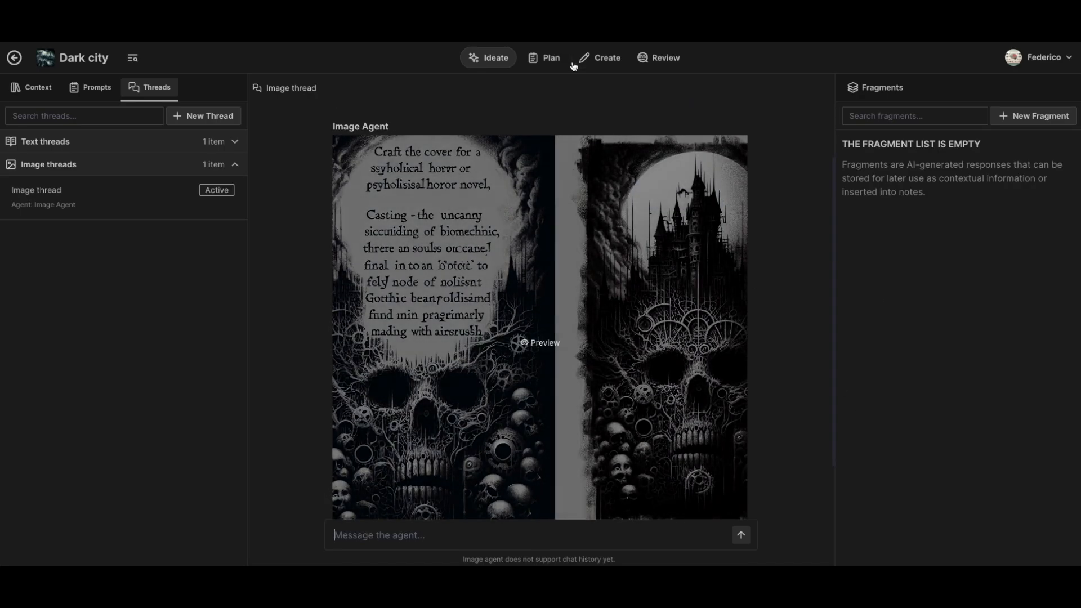
pyautogui.scroll(-2, 377, 419)
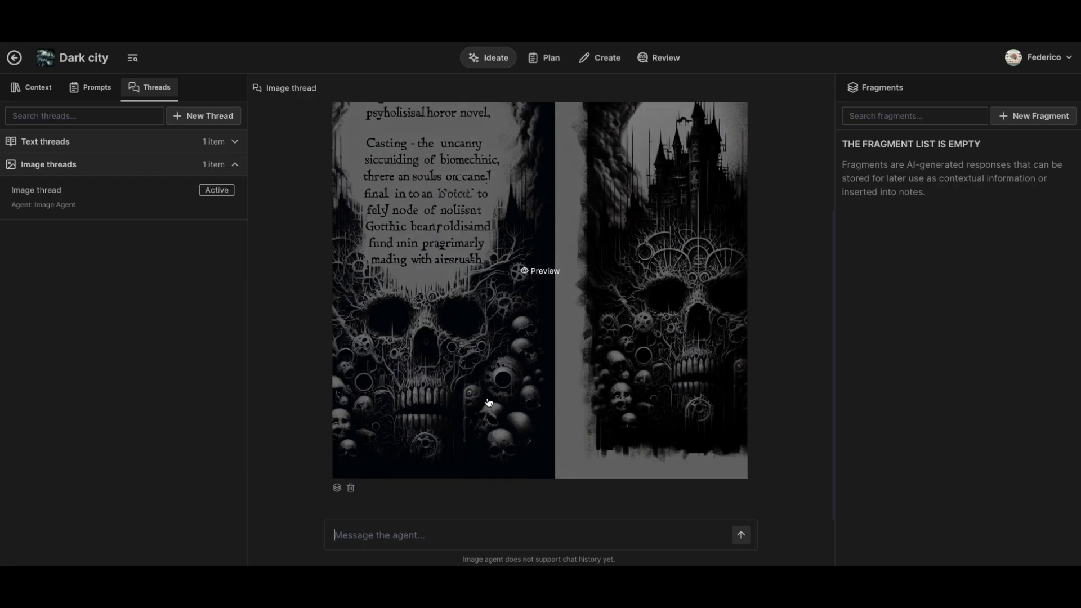
pyautogui.scroll(3, 616, 285)
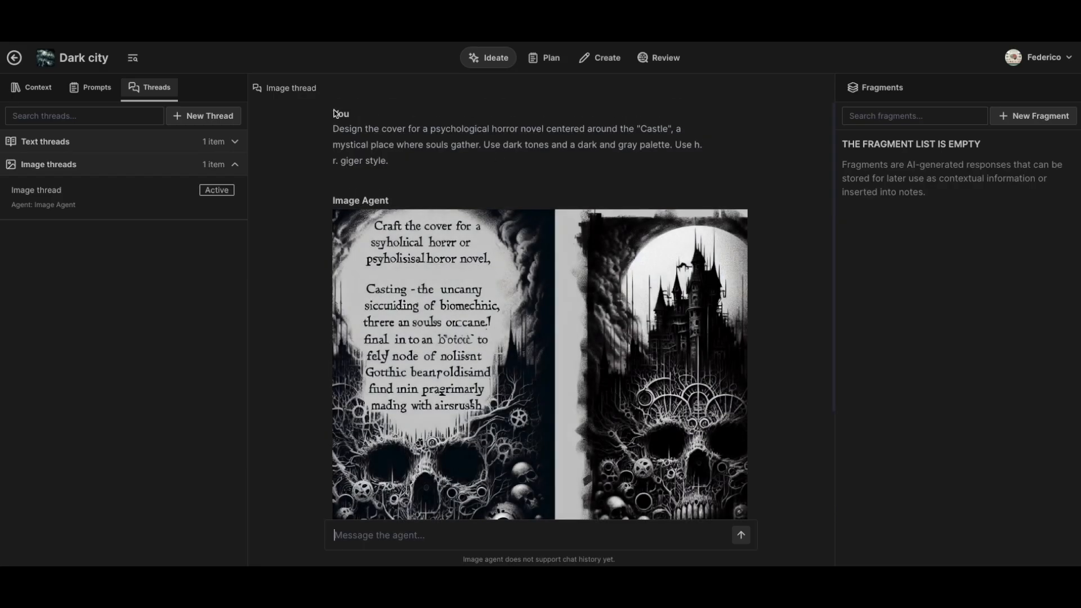
pyautogui.scroll(-3, 583, 252)
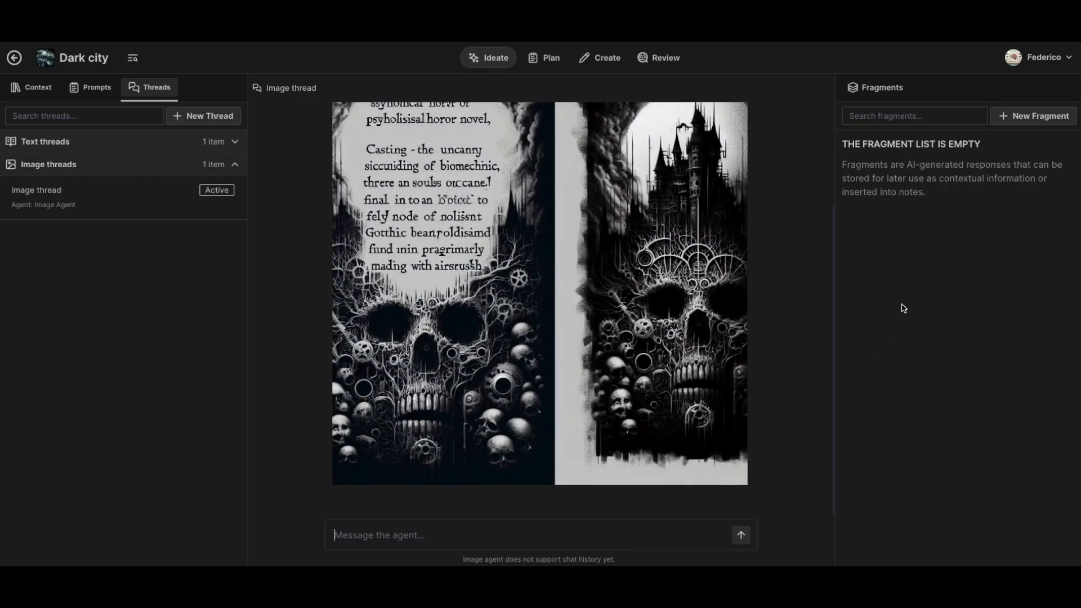
pyautogui.scroll(3, 818, 343)
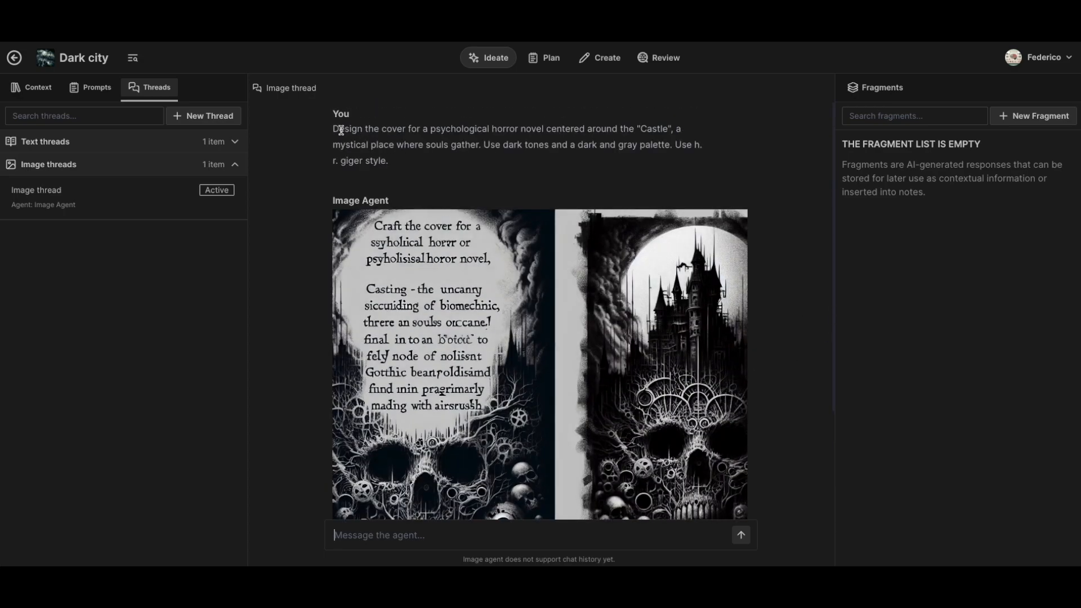
# Compare the image prompt with the generated cover, view the cover in the enlarged preview and close it.
pyautogui.moveTo(334, 129); pyautogui.dragTo(422, 161)
pyautogui.click(441, 141)
pyautogui.scroll(-2, 509, 255)
pyautogui.scroll(-1, 687, 320)
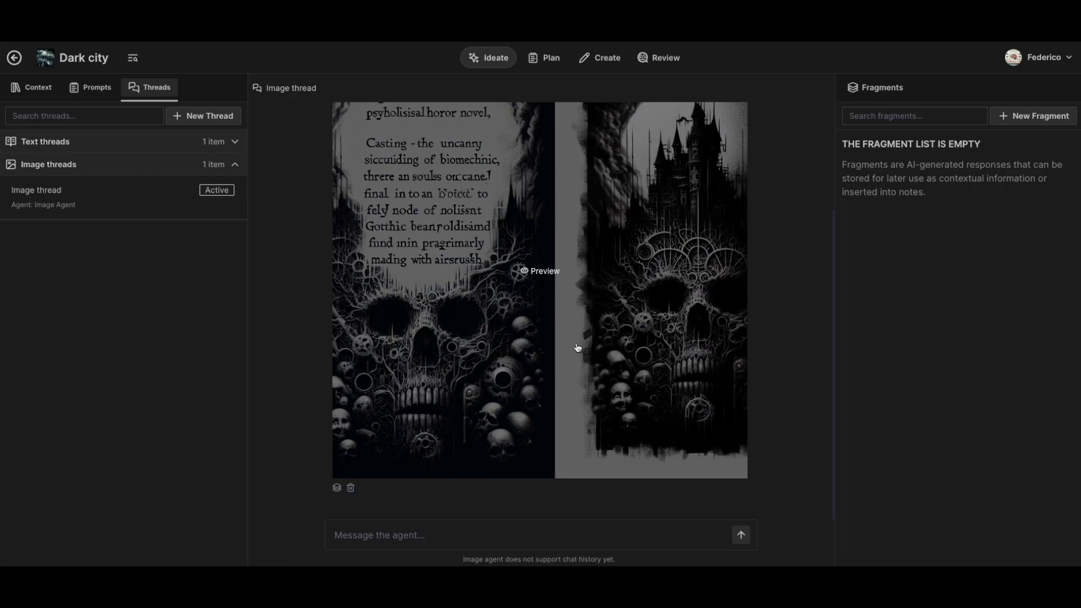
pyautogui.scroll(2, 575, 351)
pyautogui.scroll(-3, 555, 254)
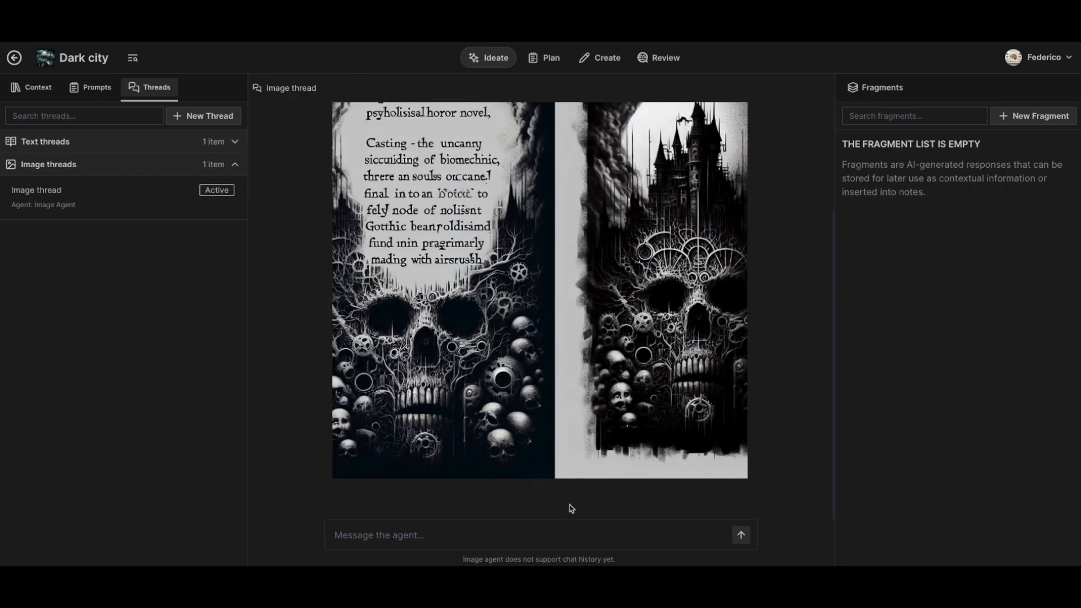
pyautogui.scroll(3, 608, 467)
pyautogui.scroll(-3, 579, 332)
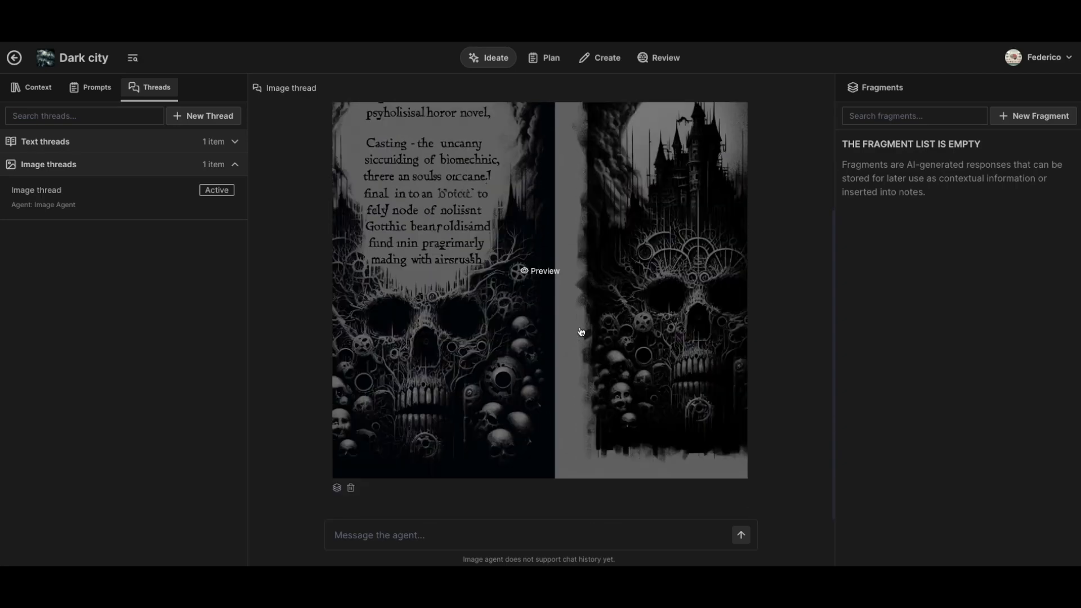
pyautogui.click(538, 290)
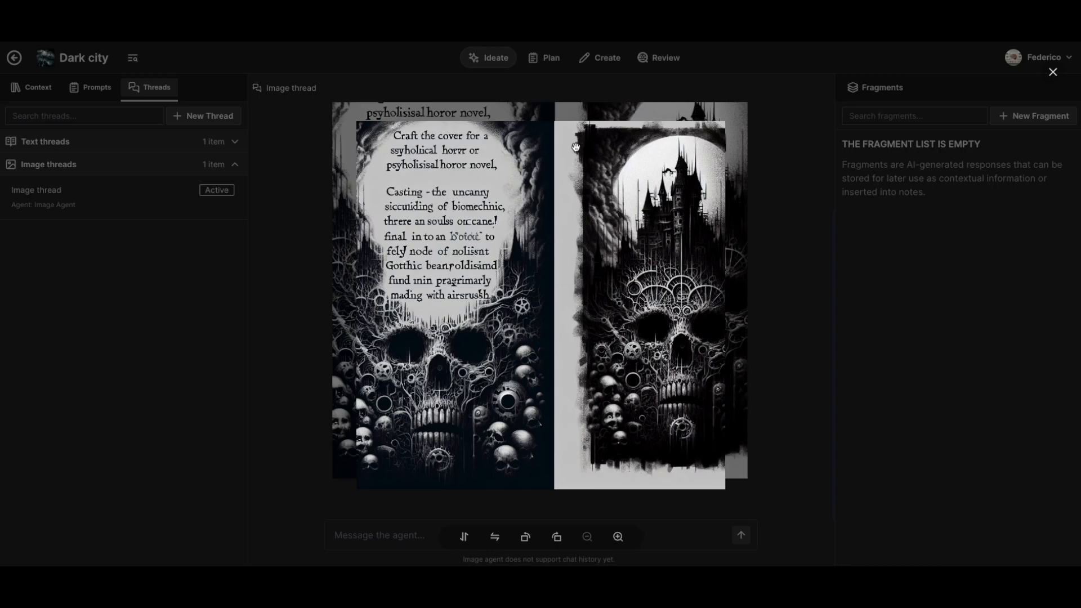
pyautogui.click(747, 231)
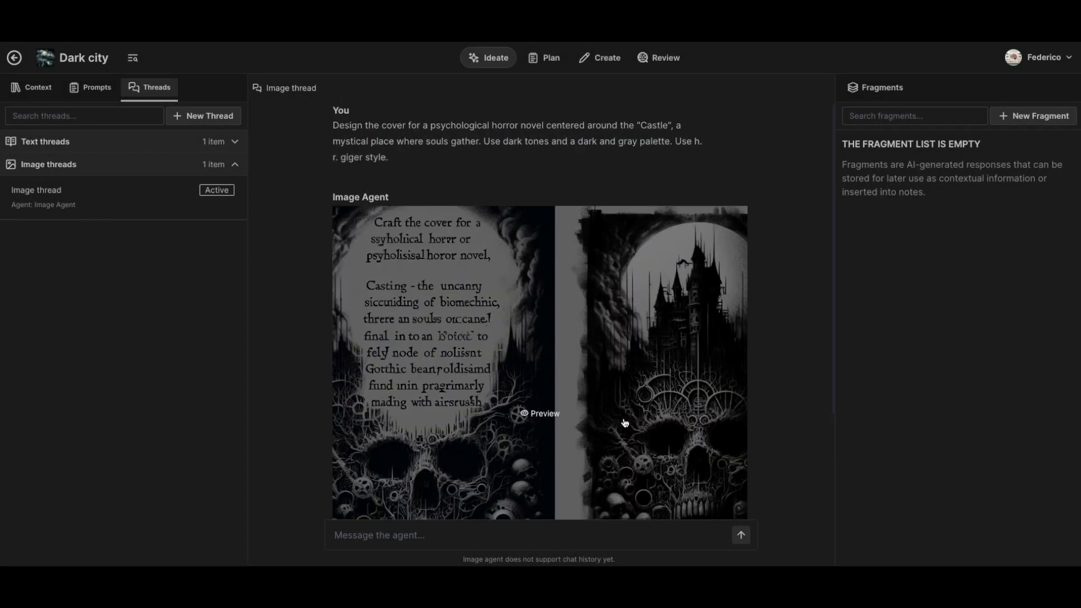
# Save the generated cover image as a fragment named "Cover" and expand the Image fragments group.
pyautogui.scroll(-1, 704, 287)
pyautogui.scroll(-2, 704, 287)
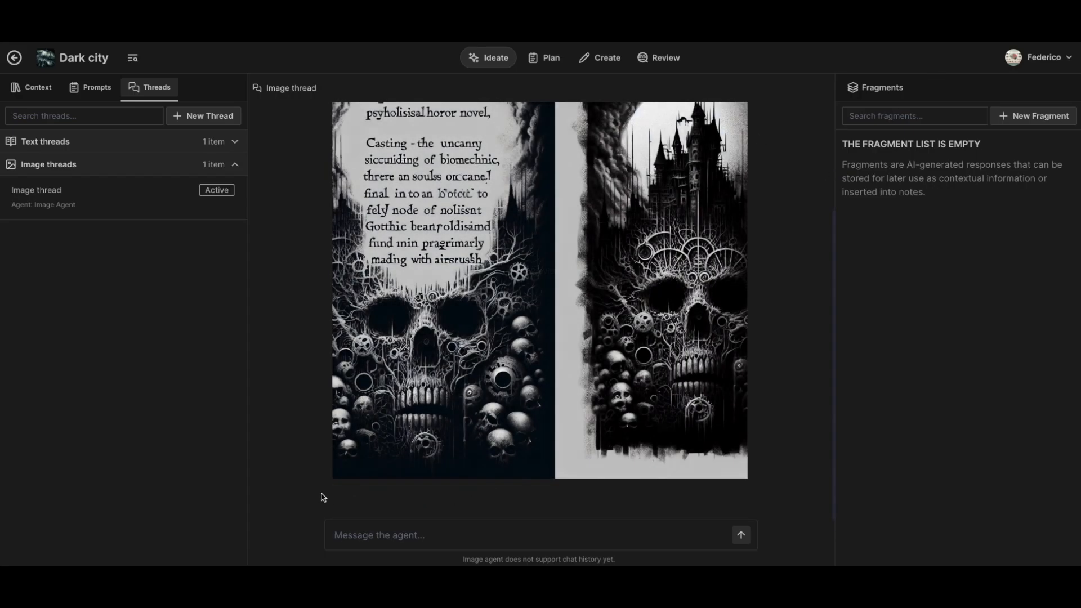
pyautogui.click(337, 488)
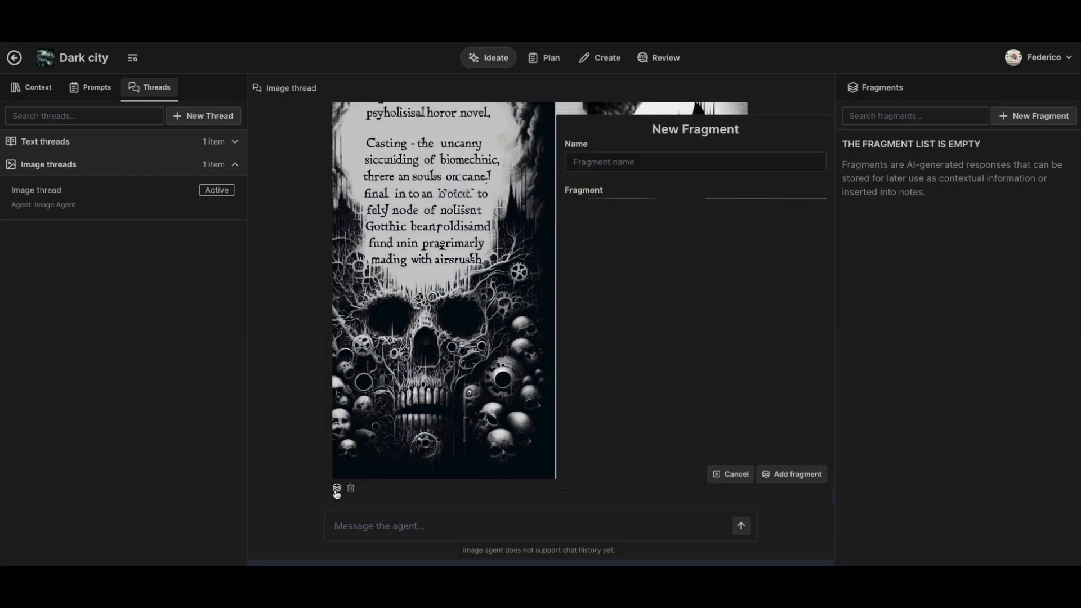
pyautogui.click(611, 160)
pyautogui.write('Coverr')
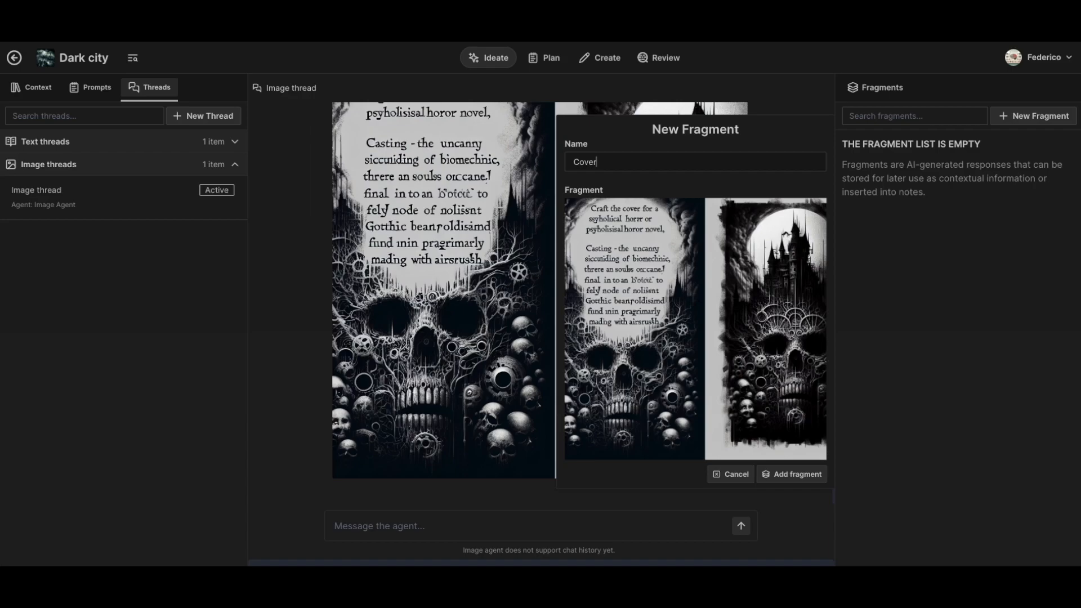
pyautogui.click(785, 474)
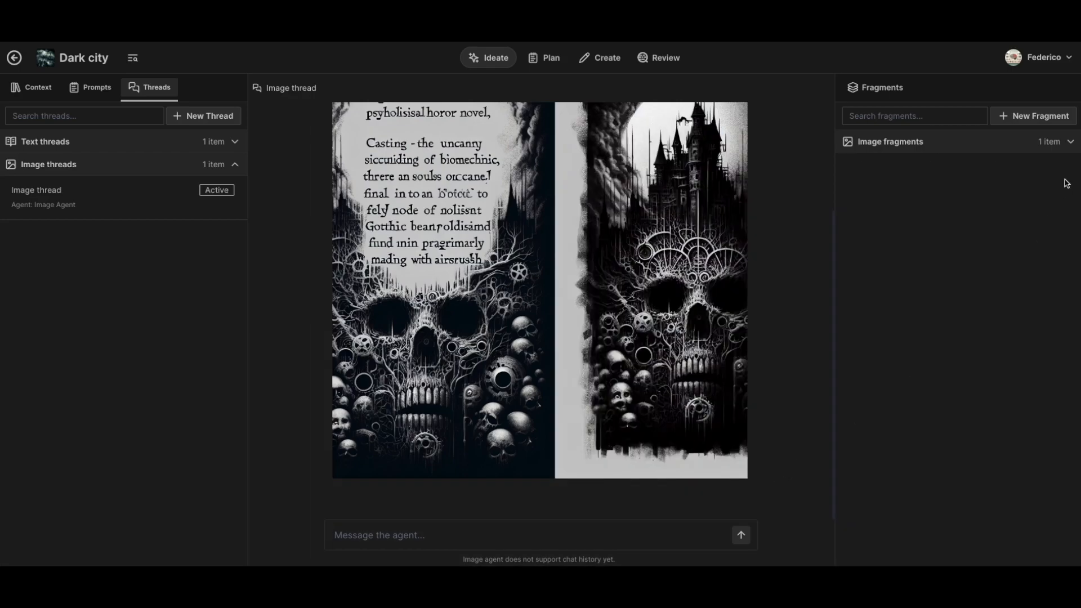
pyautogui.click(1028, 145)
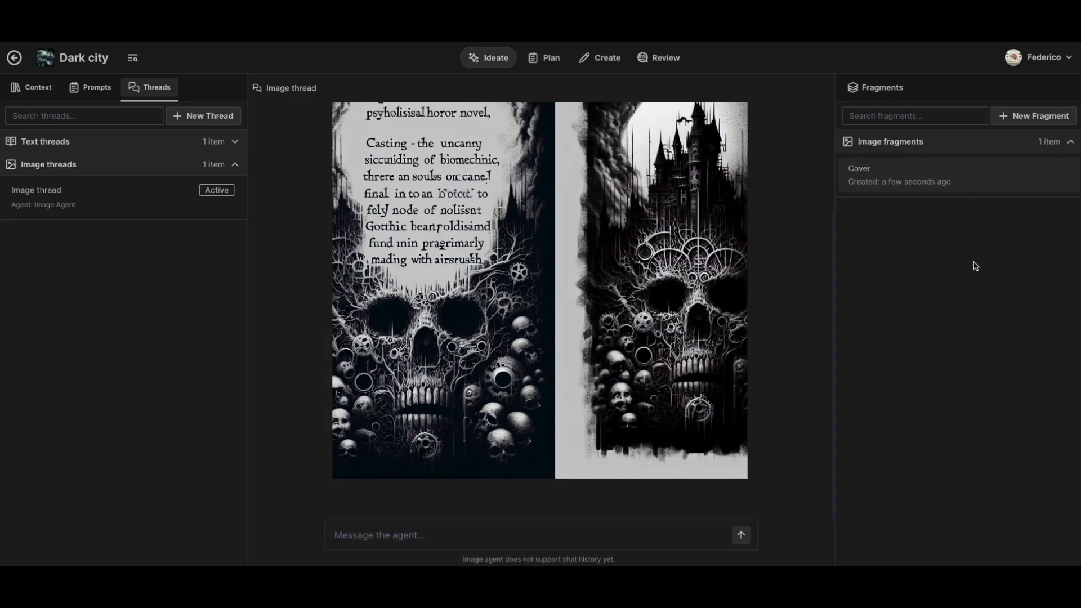
# Collapse the Image threads group, expand Text threads and set "Worldbuilding" as the active thread.
pyautogui.moveTo(539, 328)
pyautogui.scroll(2, 539, 328)
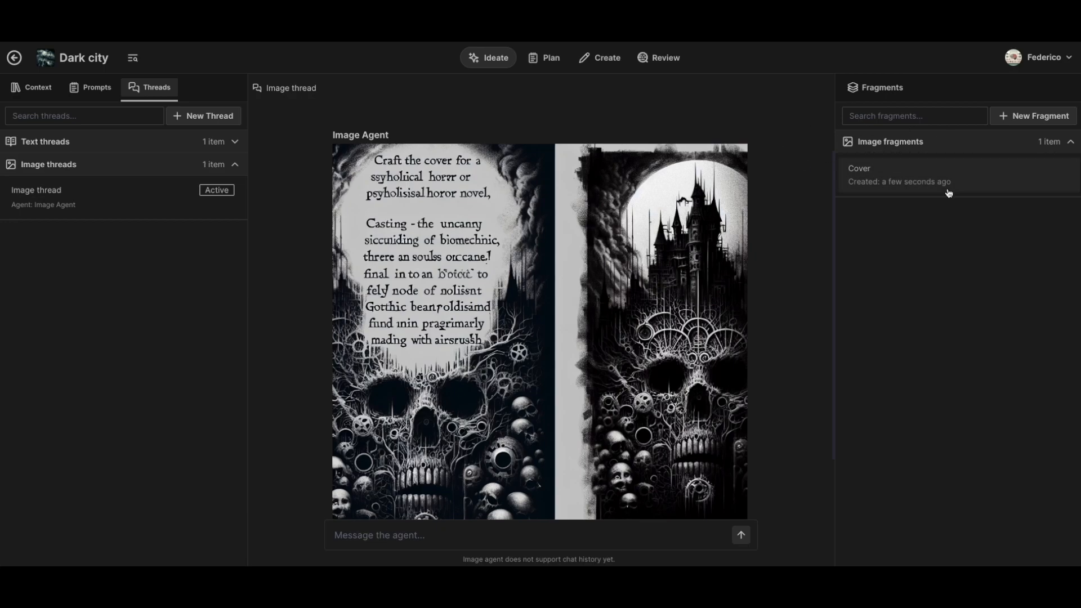
pyautogui.click(231, 165)
pyautogui.click(214, 141)
pyautogui.click(121, 176)
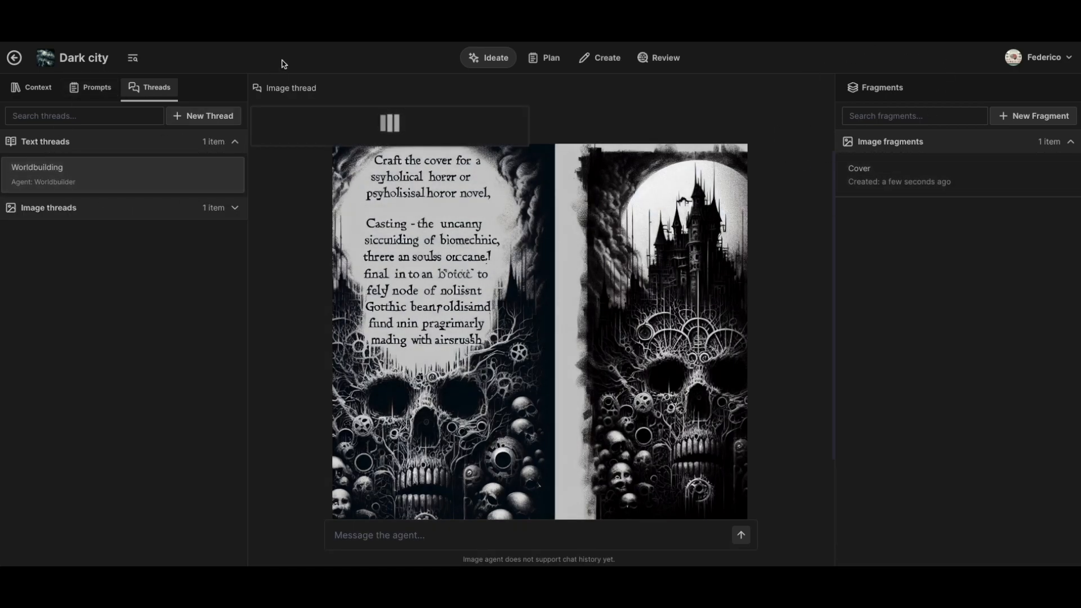
pyautogui.click(266, 202)
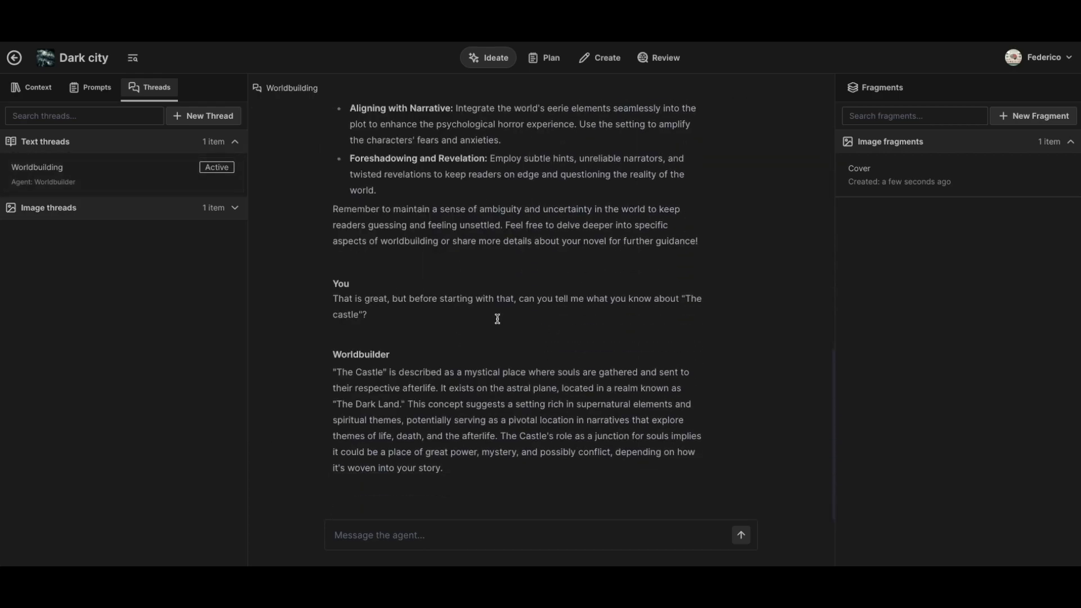
# Save the Worldbuilder's first reply, the step-by-step worldbuilding guide, as a fragment named "Worldbuilding".
pyautogui.scroll(20, 448, 360)
pyautogui.scroll(-4, 422, 299)
pyautogui.scroll(-6, 421, 296)
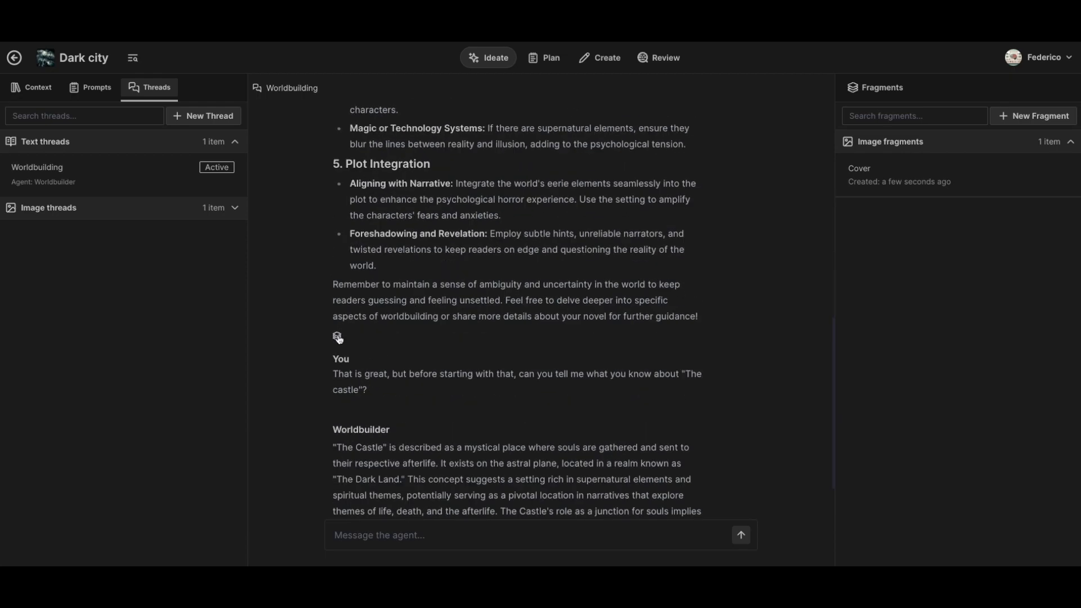
pyautogui.click(338, 337)
pyautogui.scroll(-5, 625, 214)
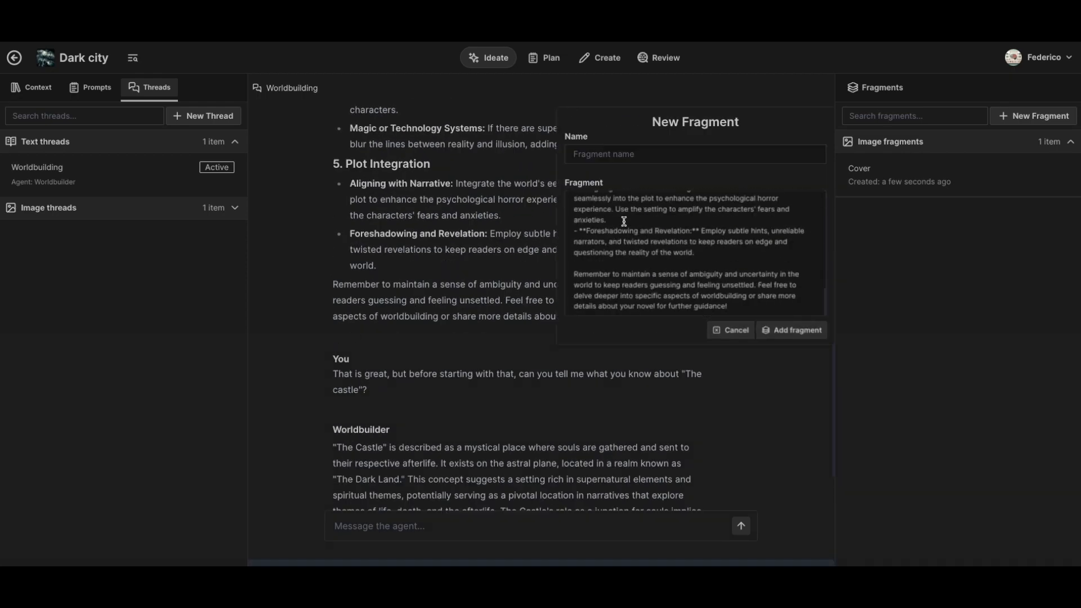
pyautogui.scroll(10, 622, 251)
pyautogui.click(629, 152)
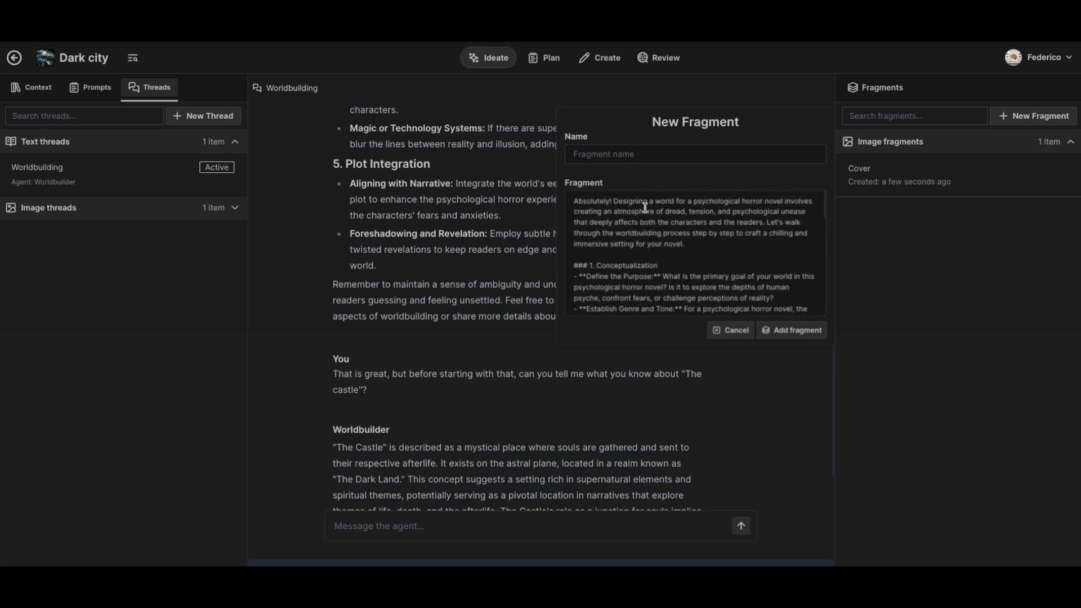
pyautogui.write('Worldbuilding')
pyautogui.click(792, 333)
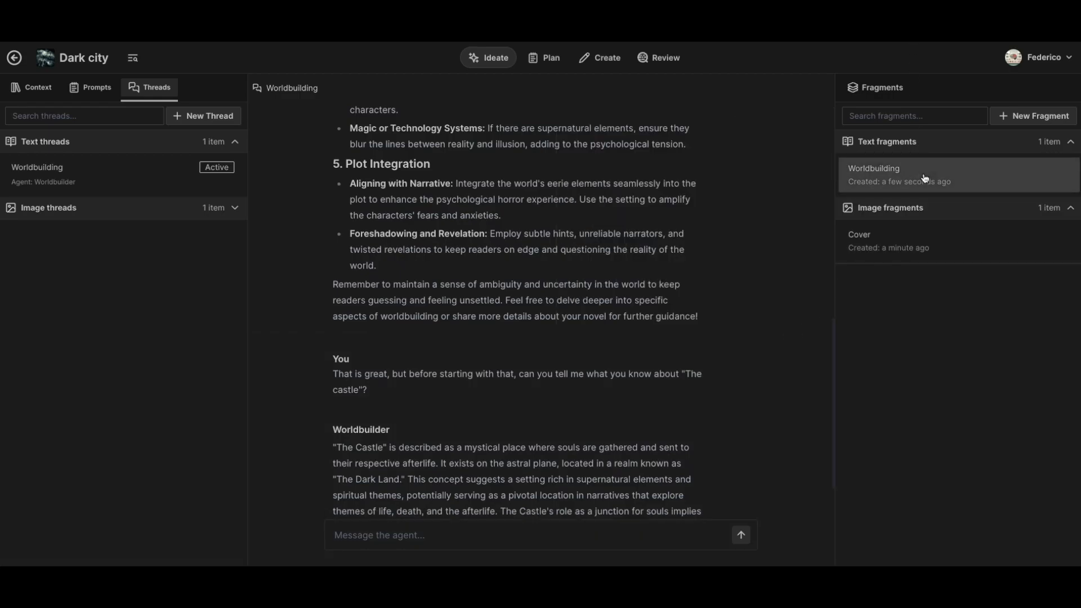
# Open the Worldbuilding text fragment's details, read through its content and close it.
pyautogui.click(974, 169)
pyautogui.scroll(-2, 677, 249)
pyautogui.scroll(-5, 676, 249)
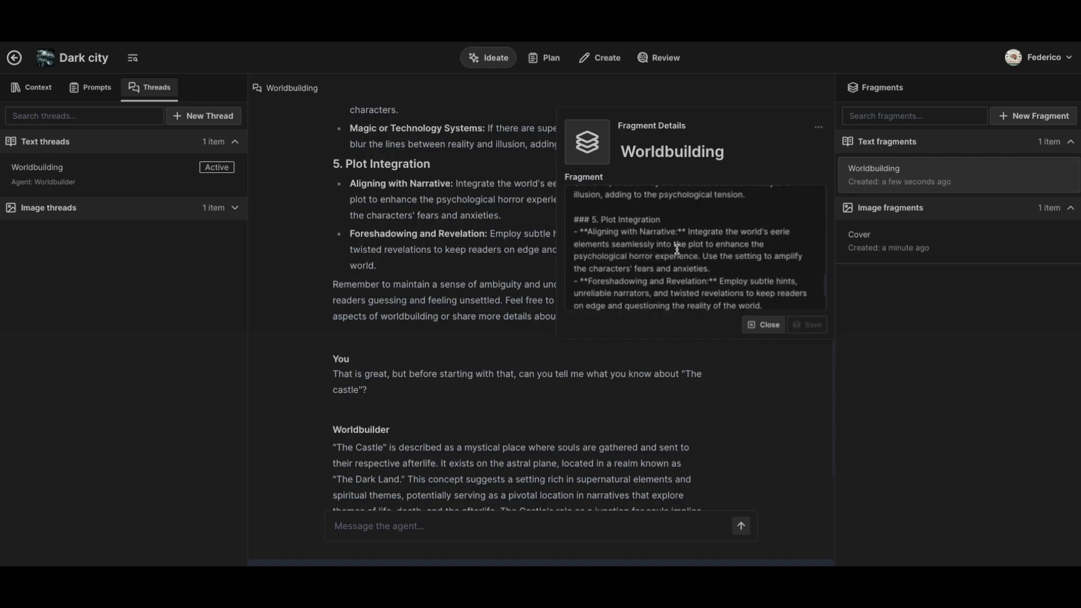
pyautogui.scroll(7, 676, 248)
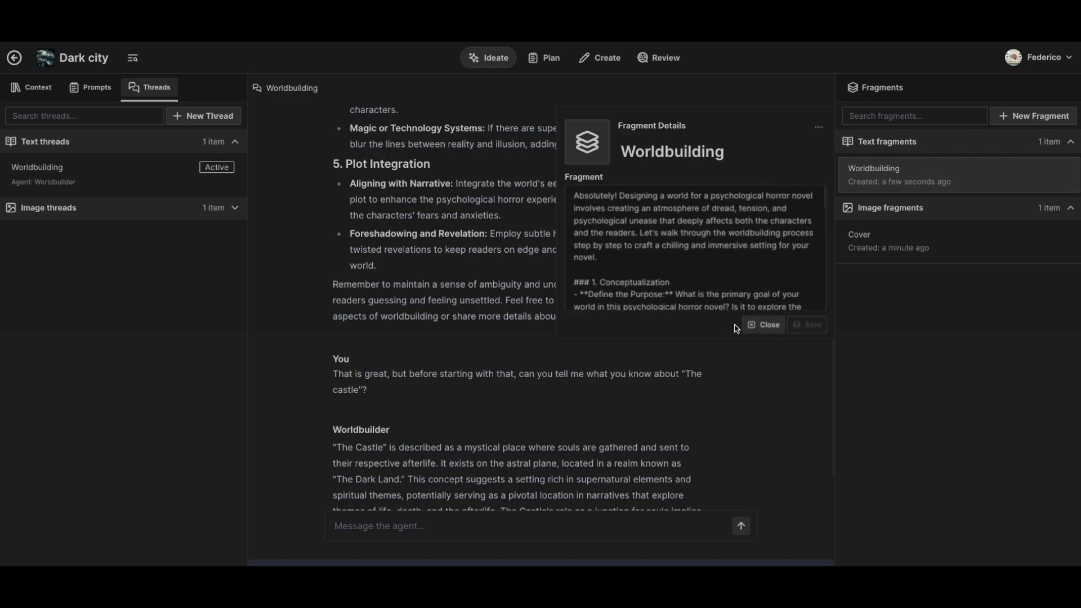
pyautogui.click(766, 328)
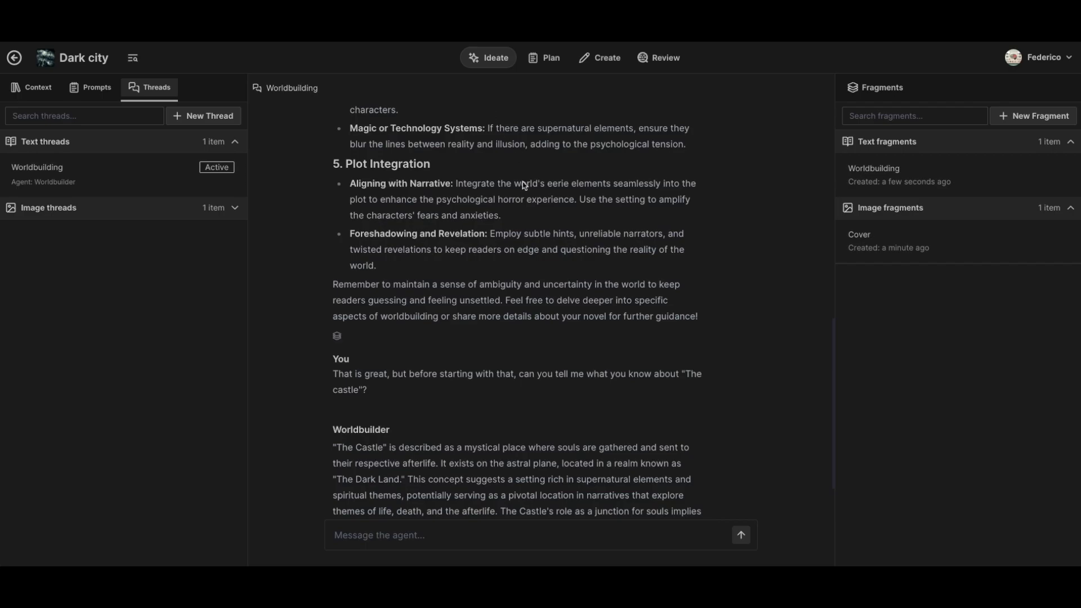
# Review the whole Worldbuilding conversation and expand the Image threads group.
pyautogui.scroll(-2, 507, 245)
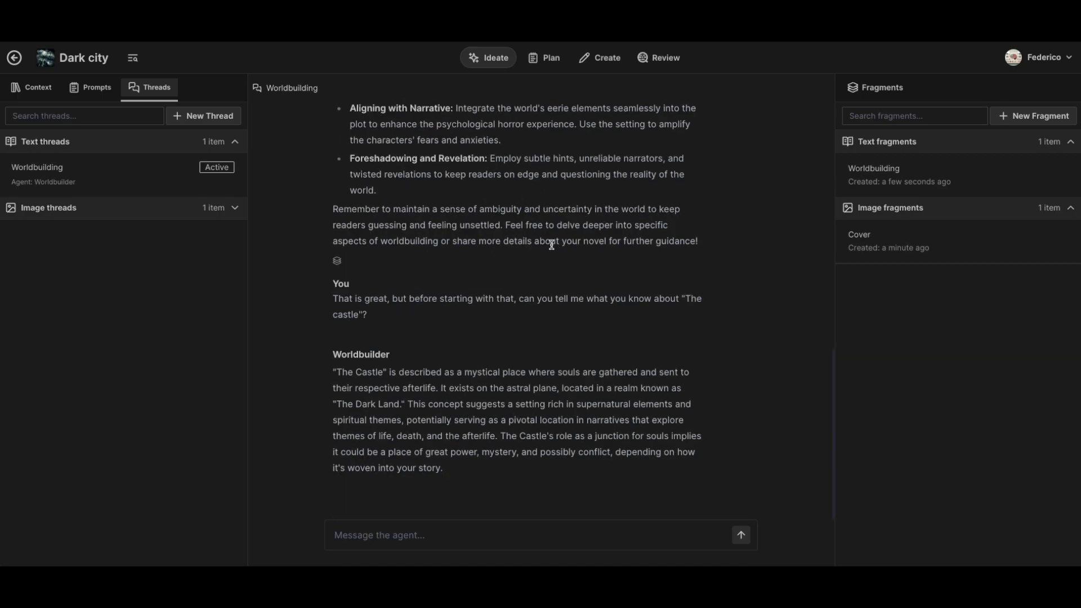
pyautogui.scroll(6, 525, 257)
pyautogui.scroll(5, 524, 257)
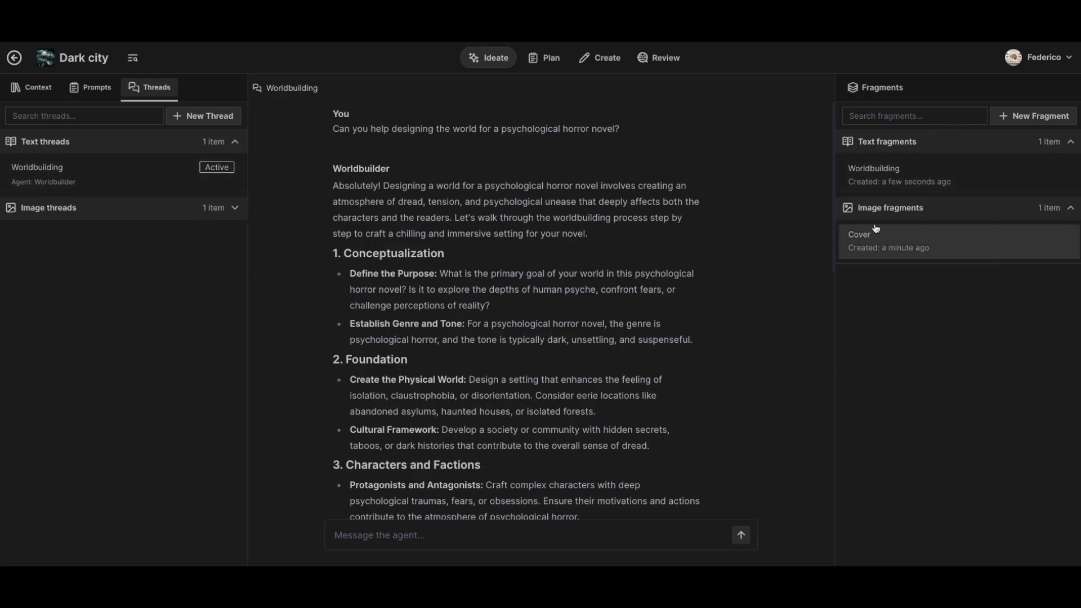
pyautogui.click(234, 208)
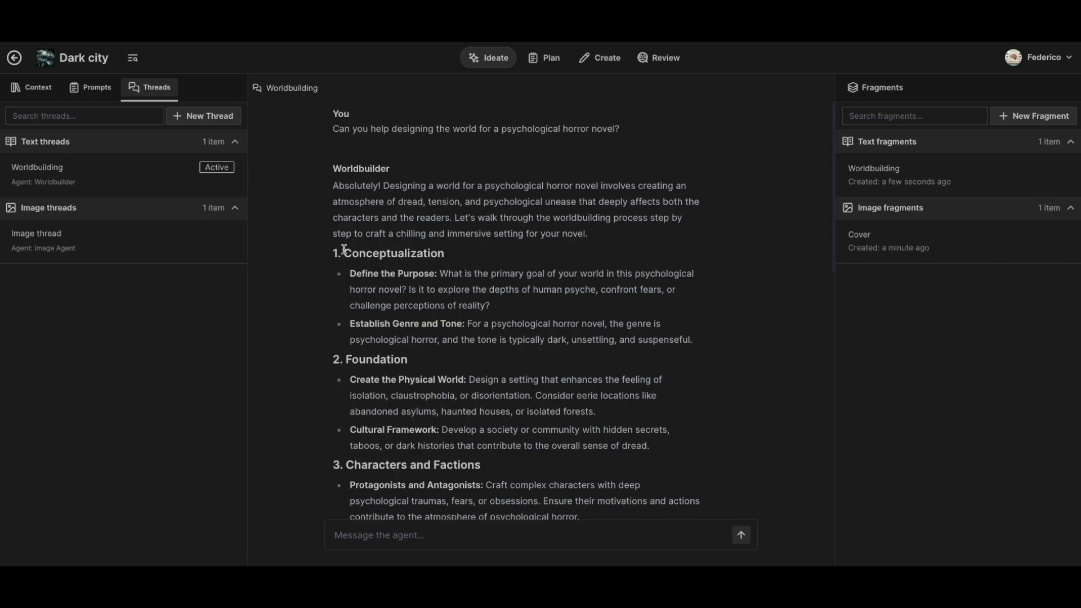
pyautogui.scroll(-10, 455, 328)
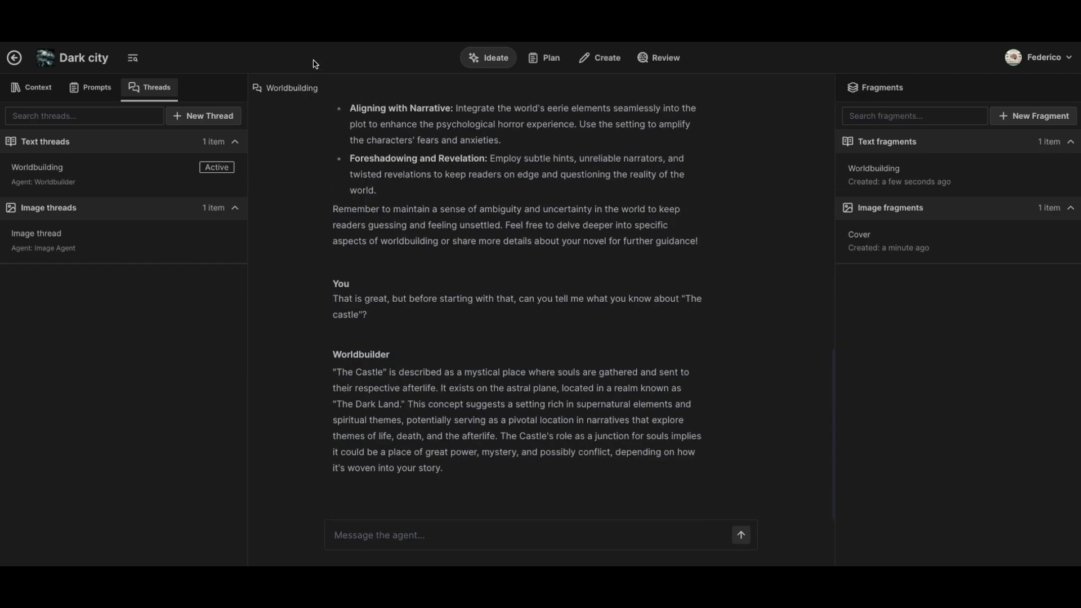
pyautogui.moveTo(499, 240)
pyautogui.scroll(10, 499, 240)
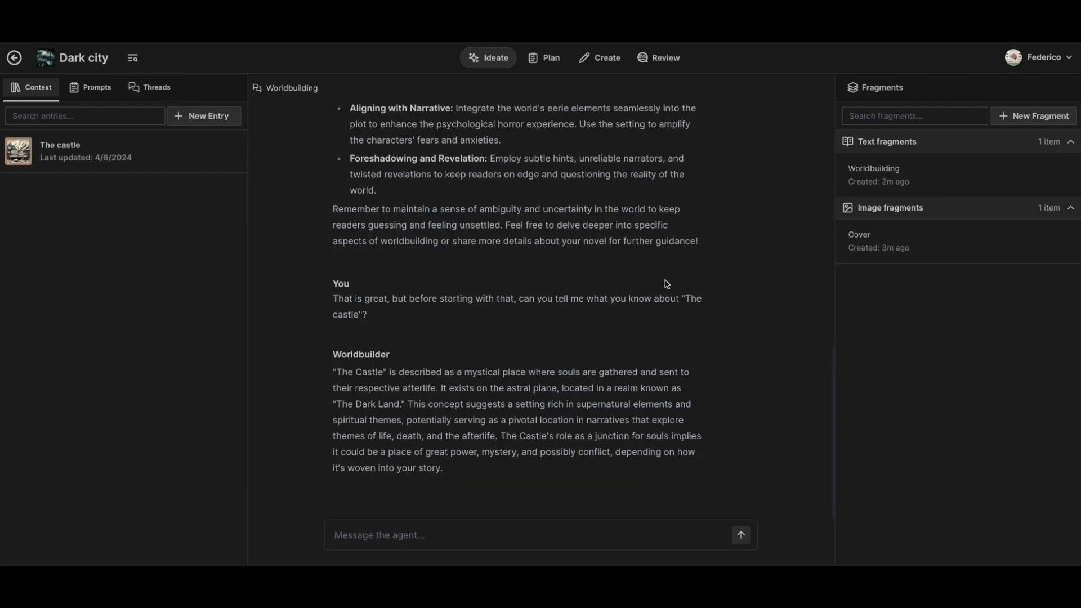
# Switch the Dark city project to the Plan stage.
pyautogui.click(546, 63)
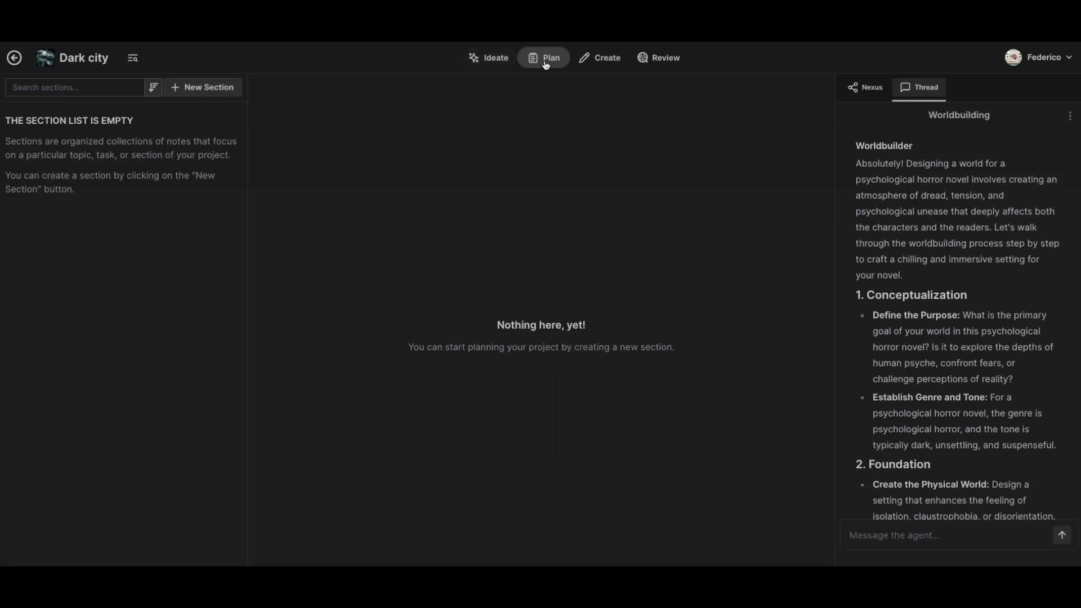